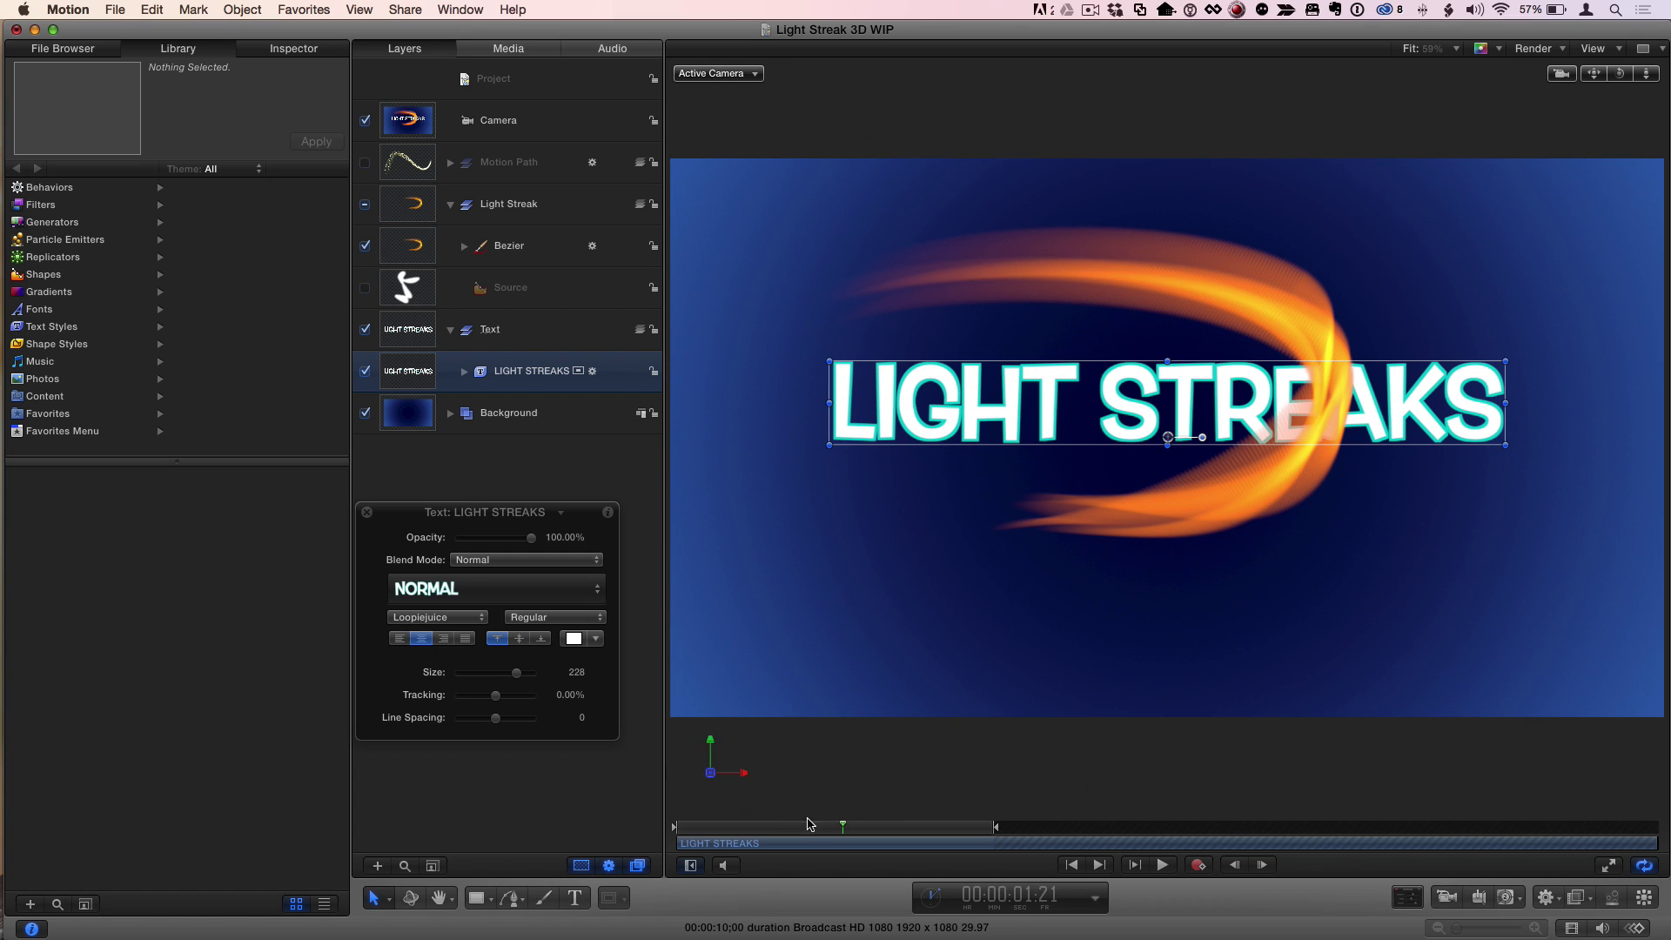
Step: Scrub the playhead to 00:00:01:10 to examine the light streak passing over the text
{"action": "mouse_move", "coordinate": [814, 832]}
{"action": "left_mouse_down"}
{"action": "mouse_move", "coordinate": [704, 831]}
{"action": "mouse_move", "coordinate": [903, 838]}
{"action": "mouse_move", "coordinate": [802, 834]}
{"action": "mouse_move", "coordinate": [843, 834]}
{"action": "left_mouse_up"}
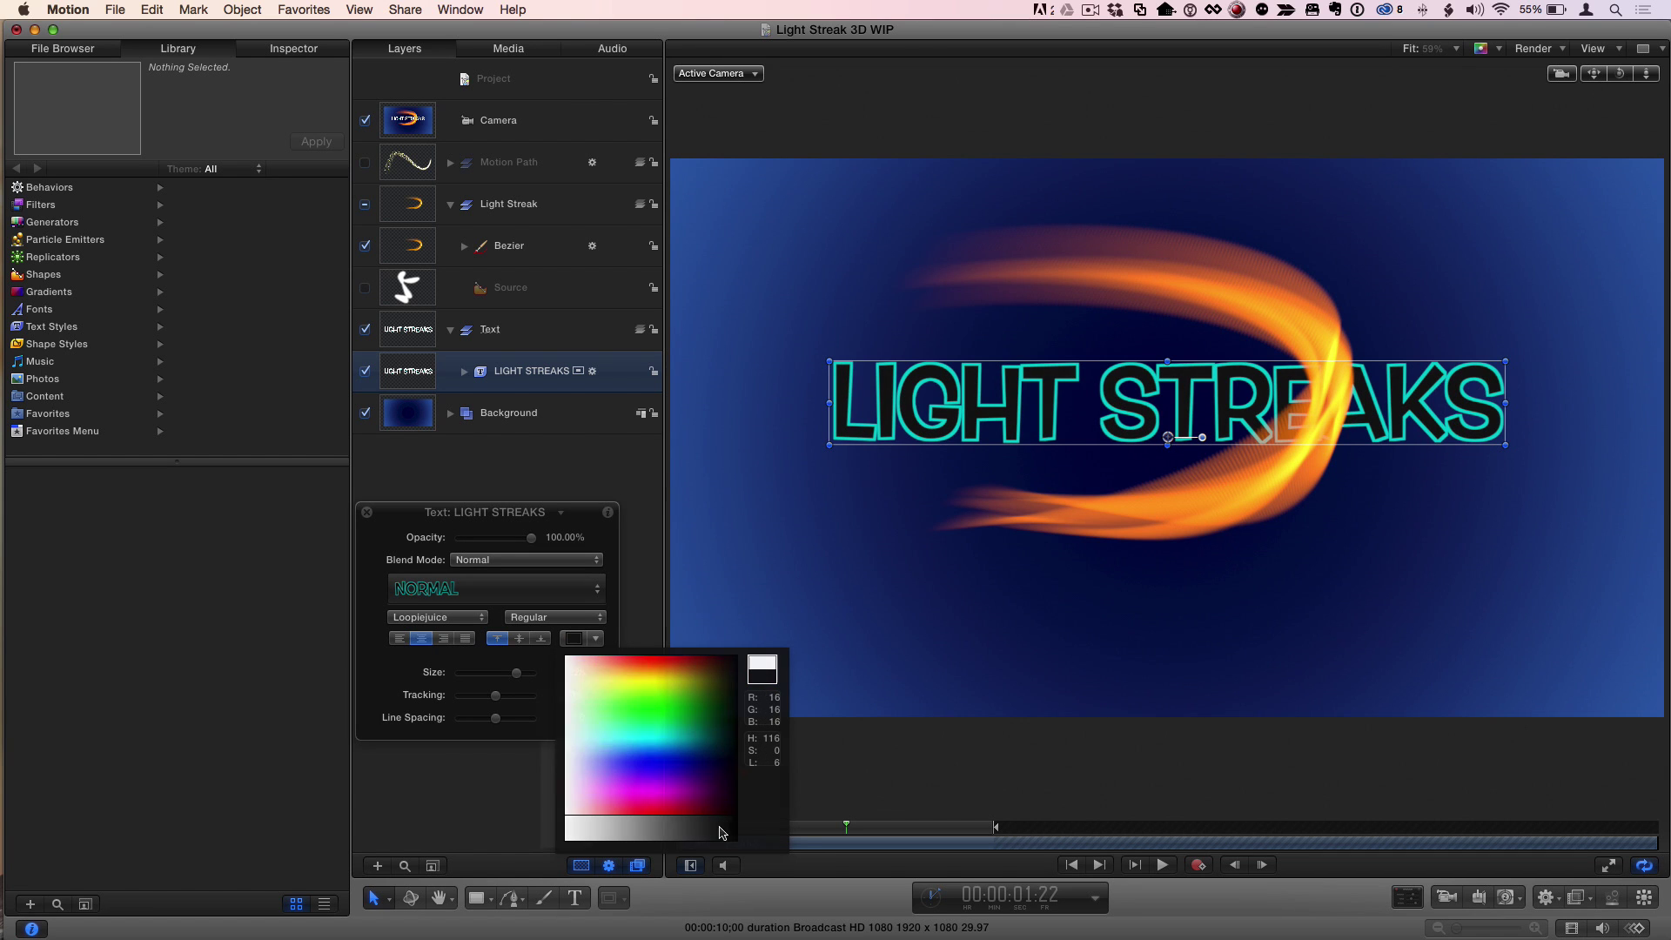
{"action": "left_click", "coordinate": [816, 844]}
{"action": "left_click_drag", "start_coordinate": [812, 833], "coordinate": [807, 833]}
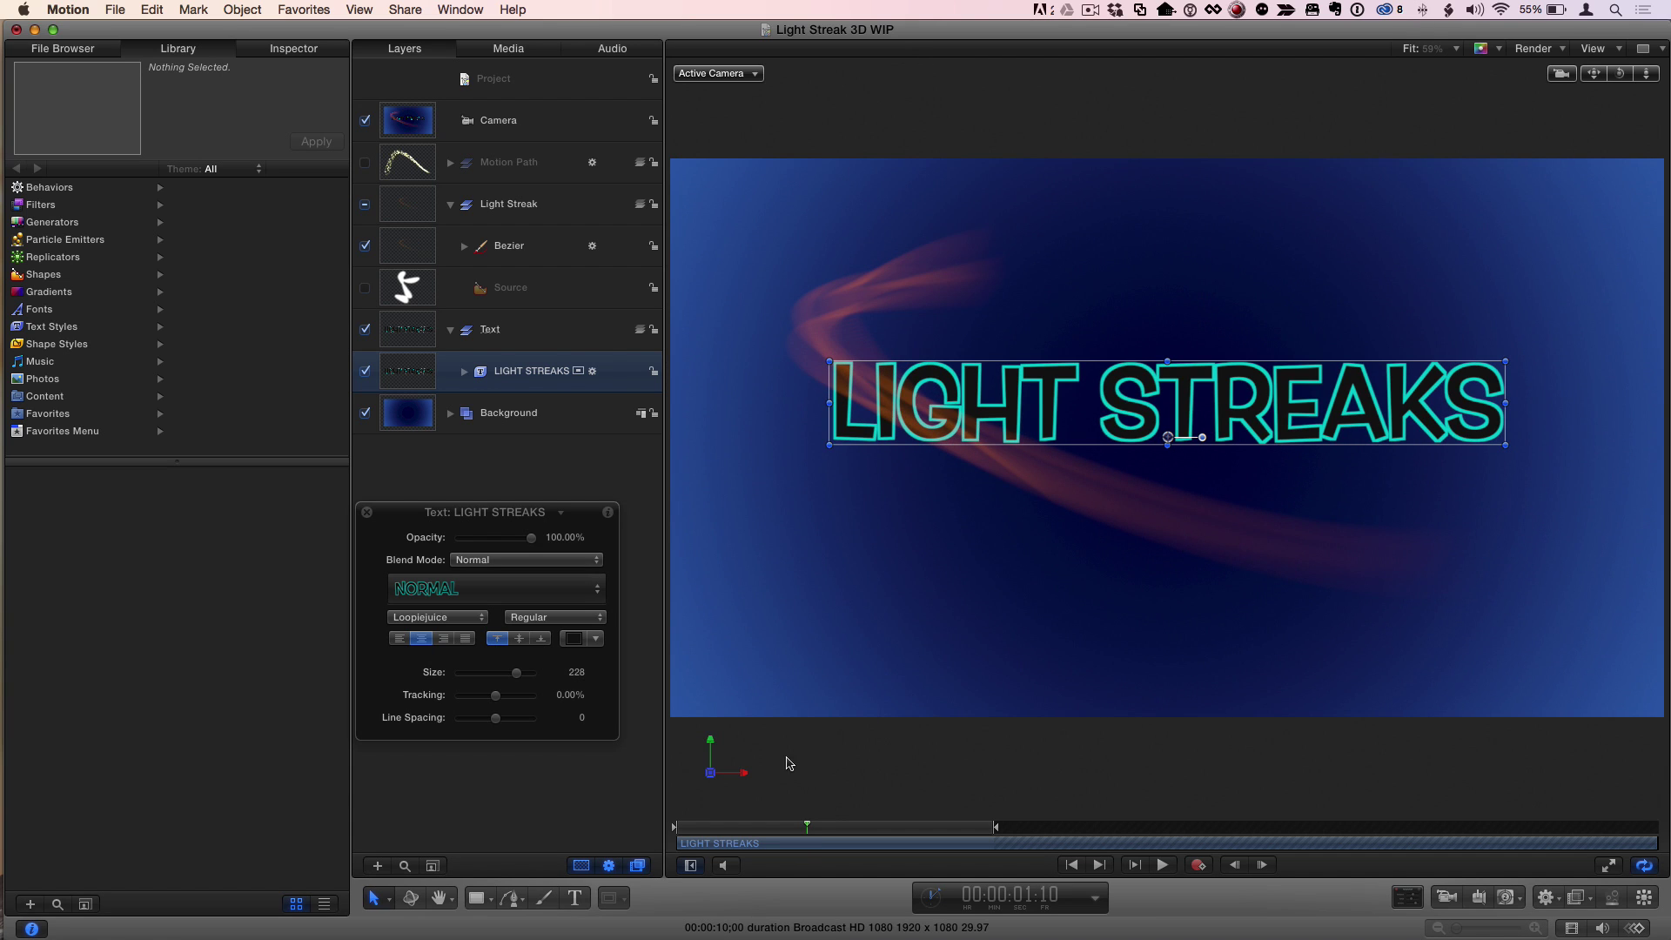
Step: Disable the Bezier shape's Sequence Paint behavior and inspect the full streak from the side
{"action": "left_click", "coordinate": [464, 247]}
{"action": "left_click", "coordinate": [542, 252]}
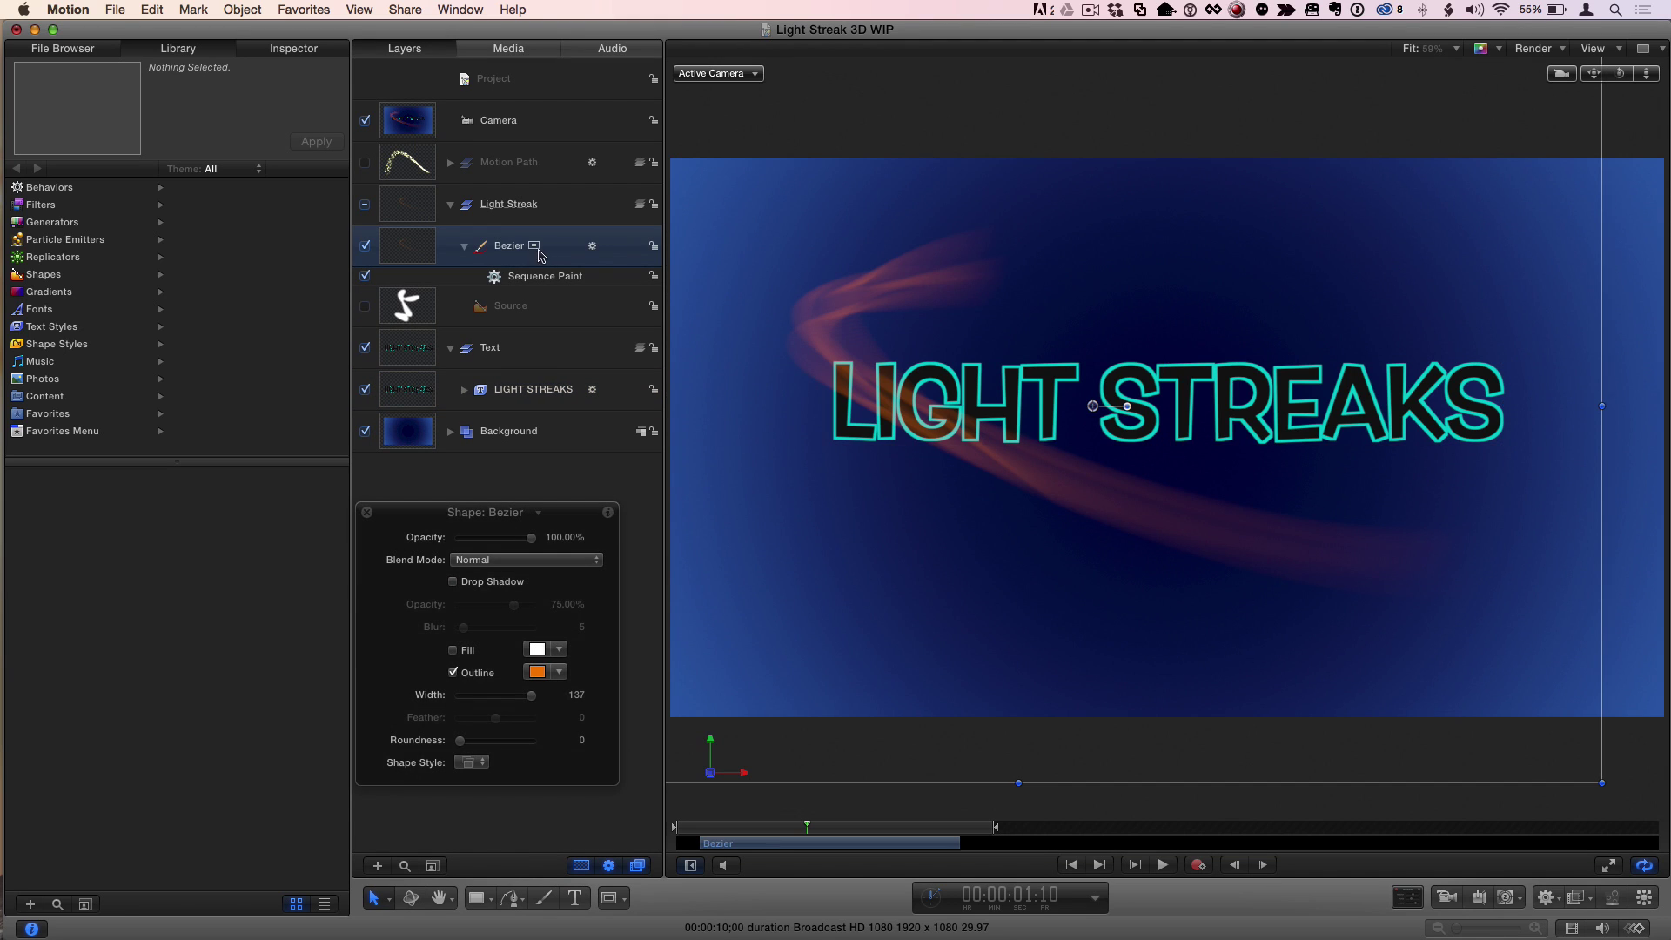
{"action": "left_click", "coordinate": [366, 276]}
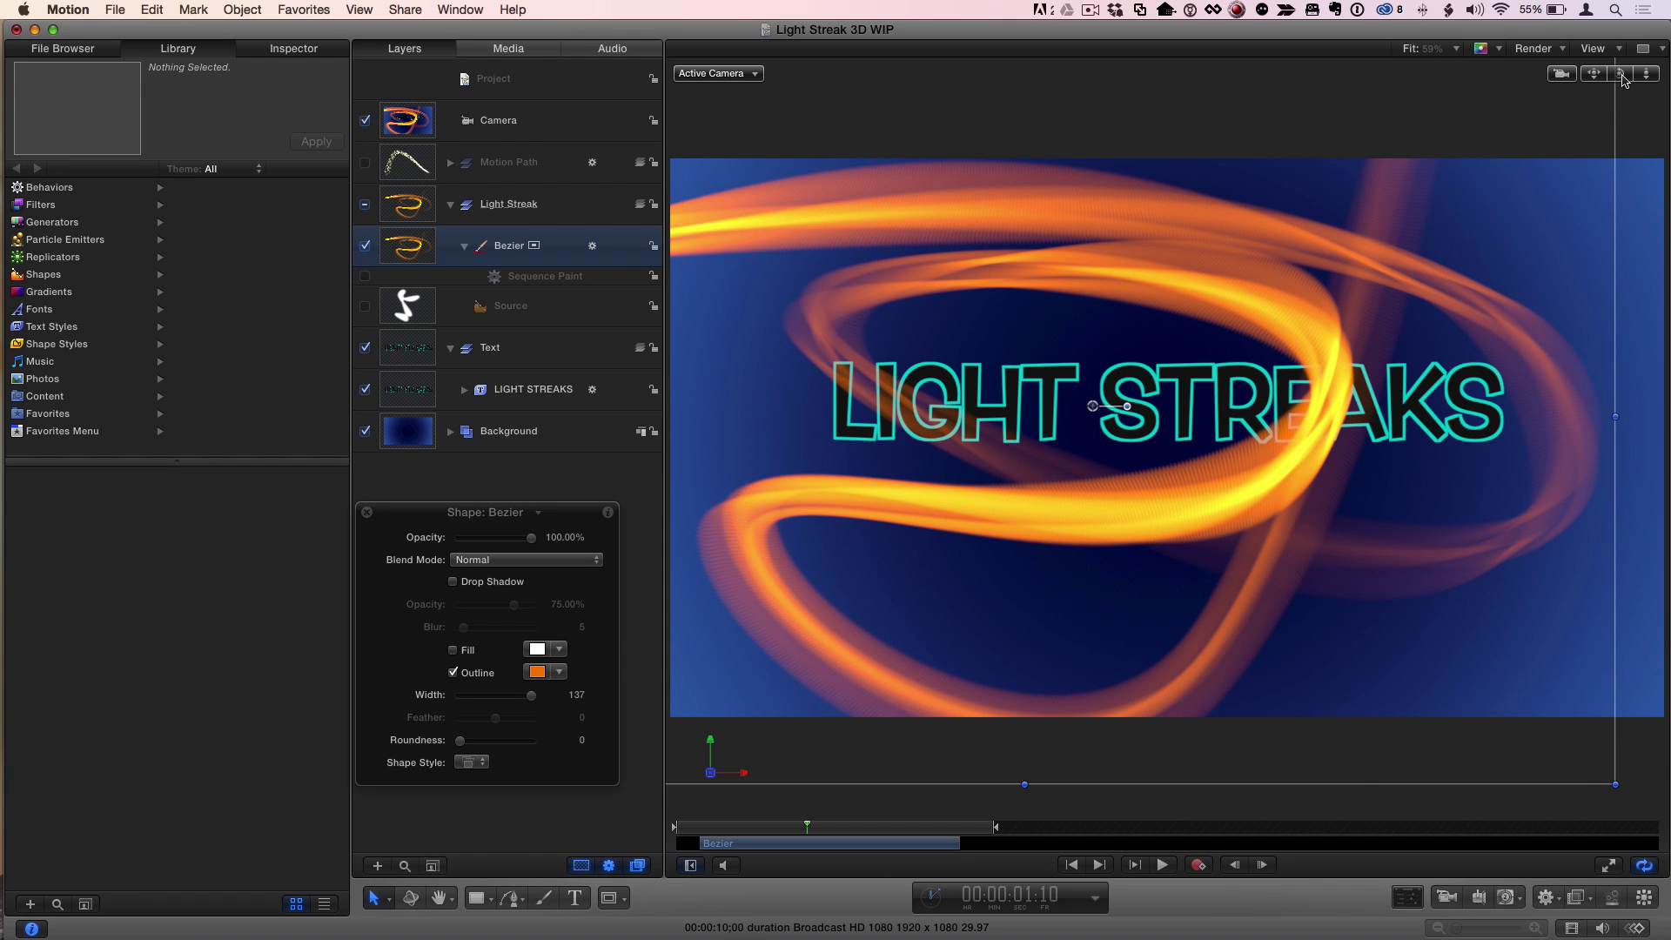
{"action": "mouse_move", "coordinate": [1624, 80]}
{"action": "left_mouse_down"}
{"action": "mouse_move", "coordinate": [1424, 85]}
{"action": "mouse_move", "coordinate": [1449, 85]}
{"action": "left_mouse_up"}
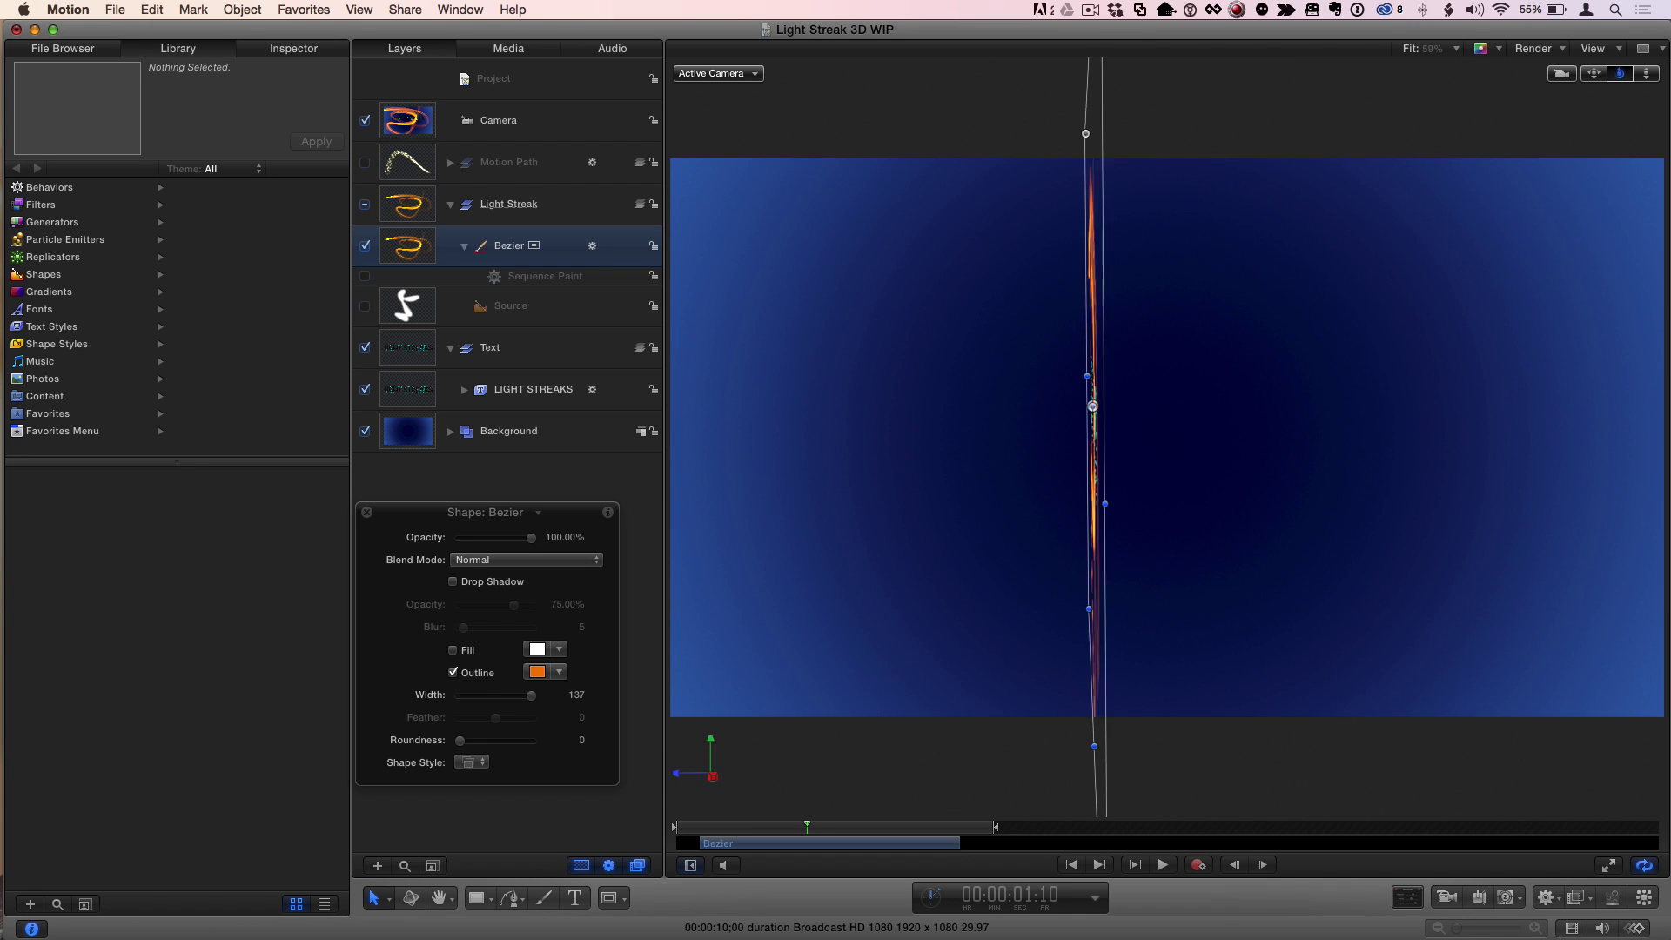
{"action": "double_click", "coordinate": [1623, 76]}
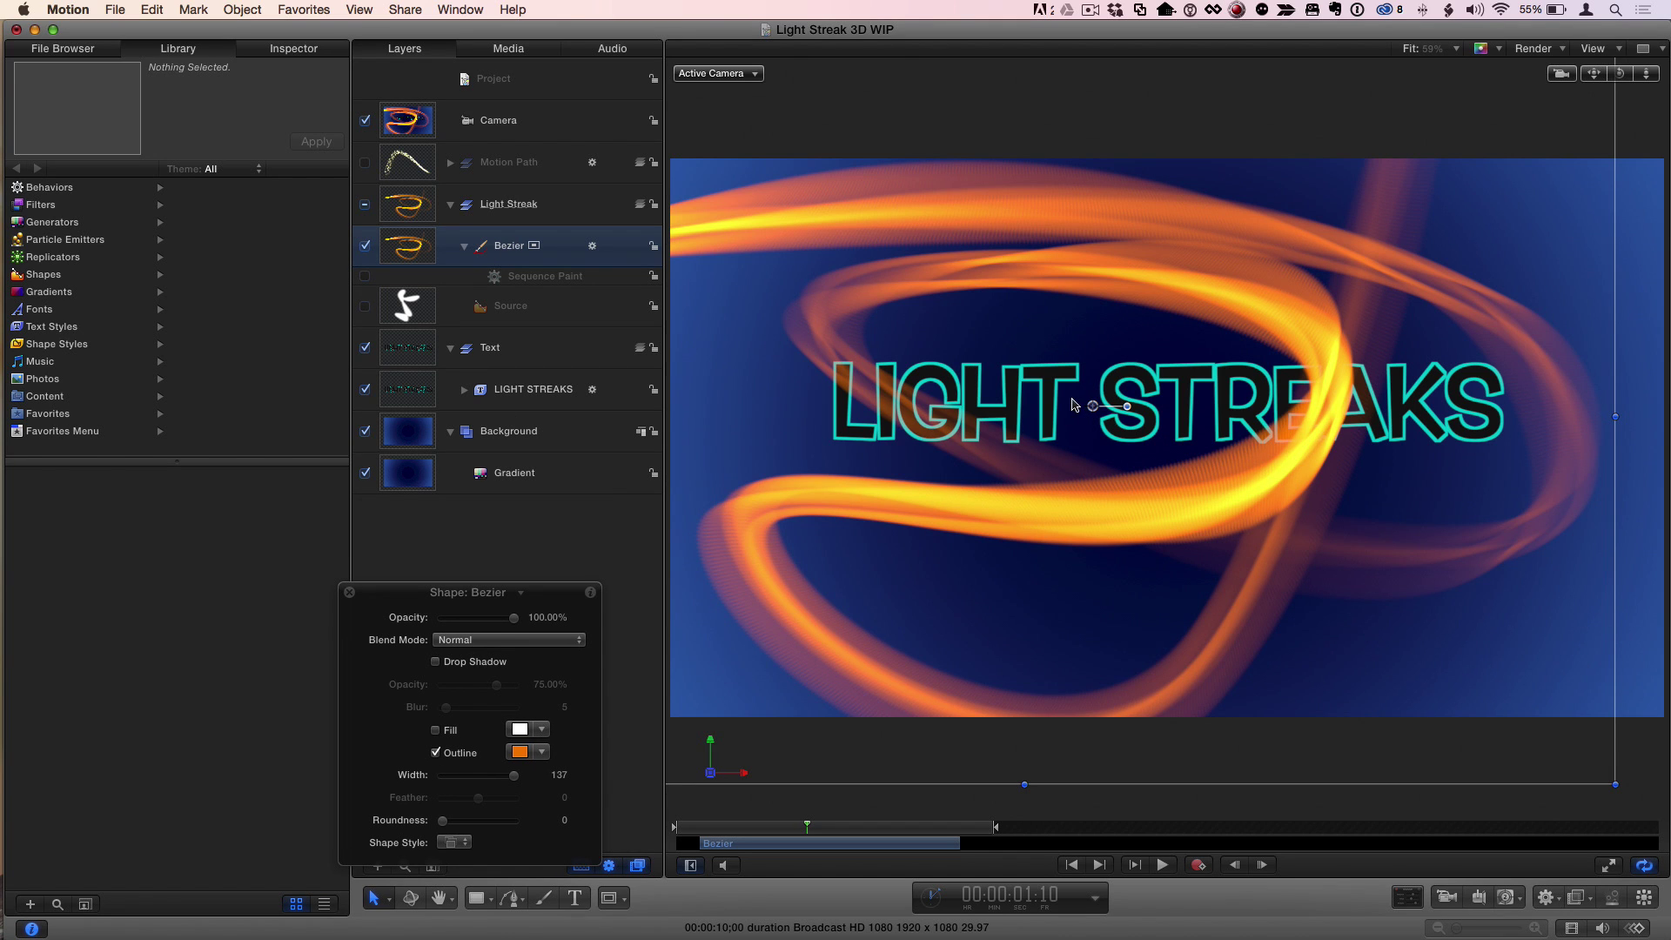
Step: Rotate the Bezier shape slightly around its Y axis with the 3D transform tool so it intersects the text
{"action": "key", "text": "q"}
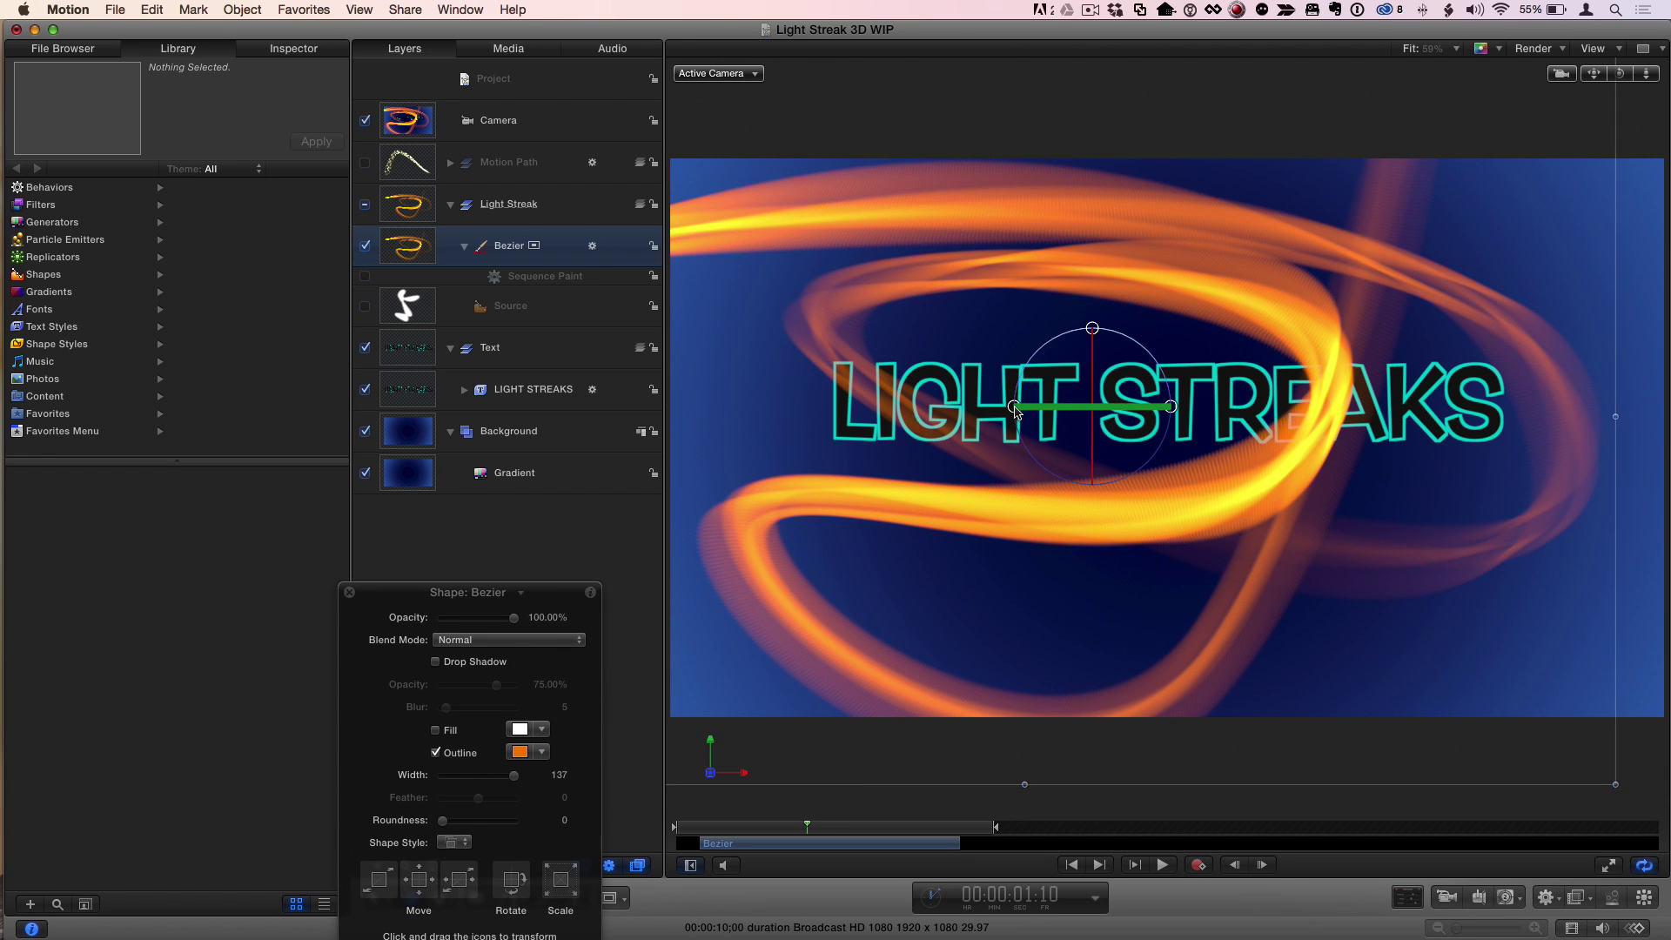
{"action": "left_click_drag", "start_coordinate": [1015, 413], "coordinate": [1021, 413]}
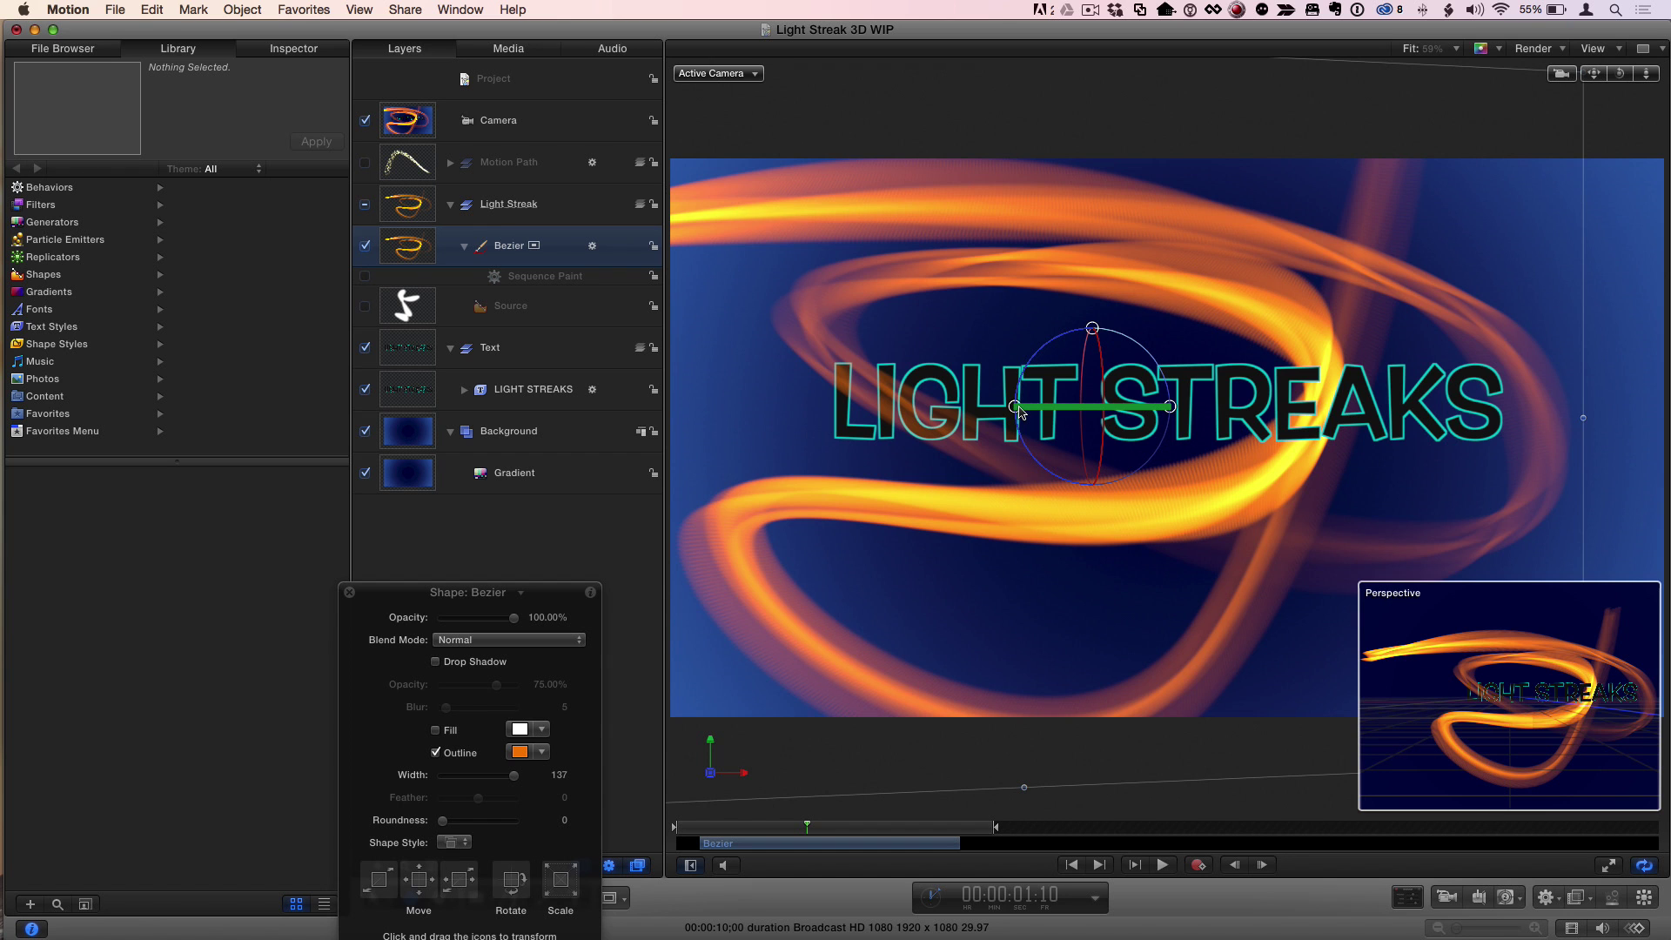
{"action": "left_click_drag", "start_coordinate": [1021, 412], "coordinate": [1022, 414]}
Step: Select the background Gradient and inspect the rotated streak and text from the side in 3D
{"action": "left_click", "coordinate": [537, 479]}
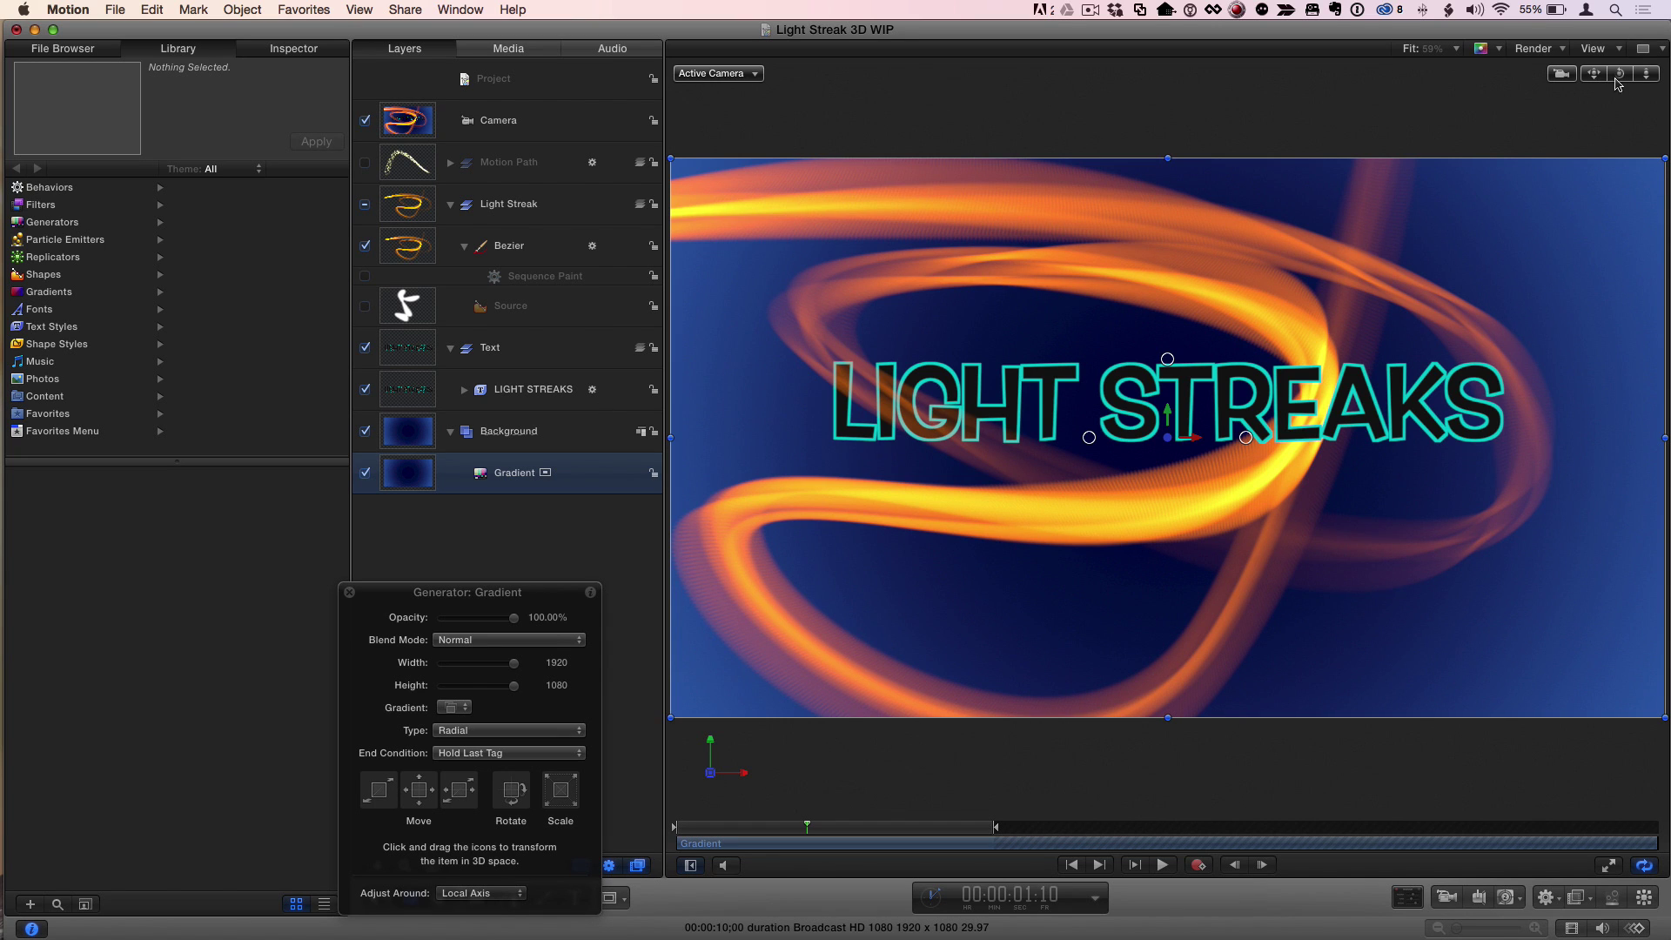
{"action": "left_click_drag", "start_coordinate": [1620, 74], "coordinate": [1591, 73]}
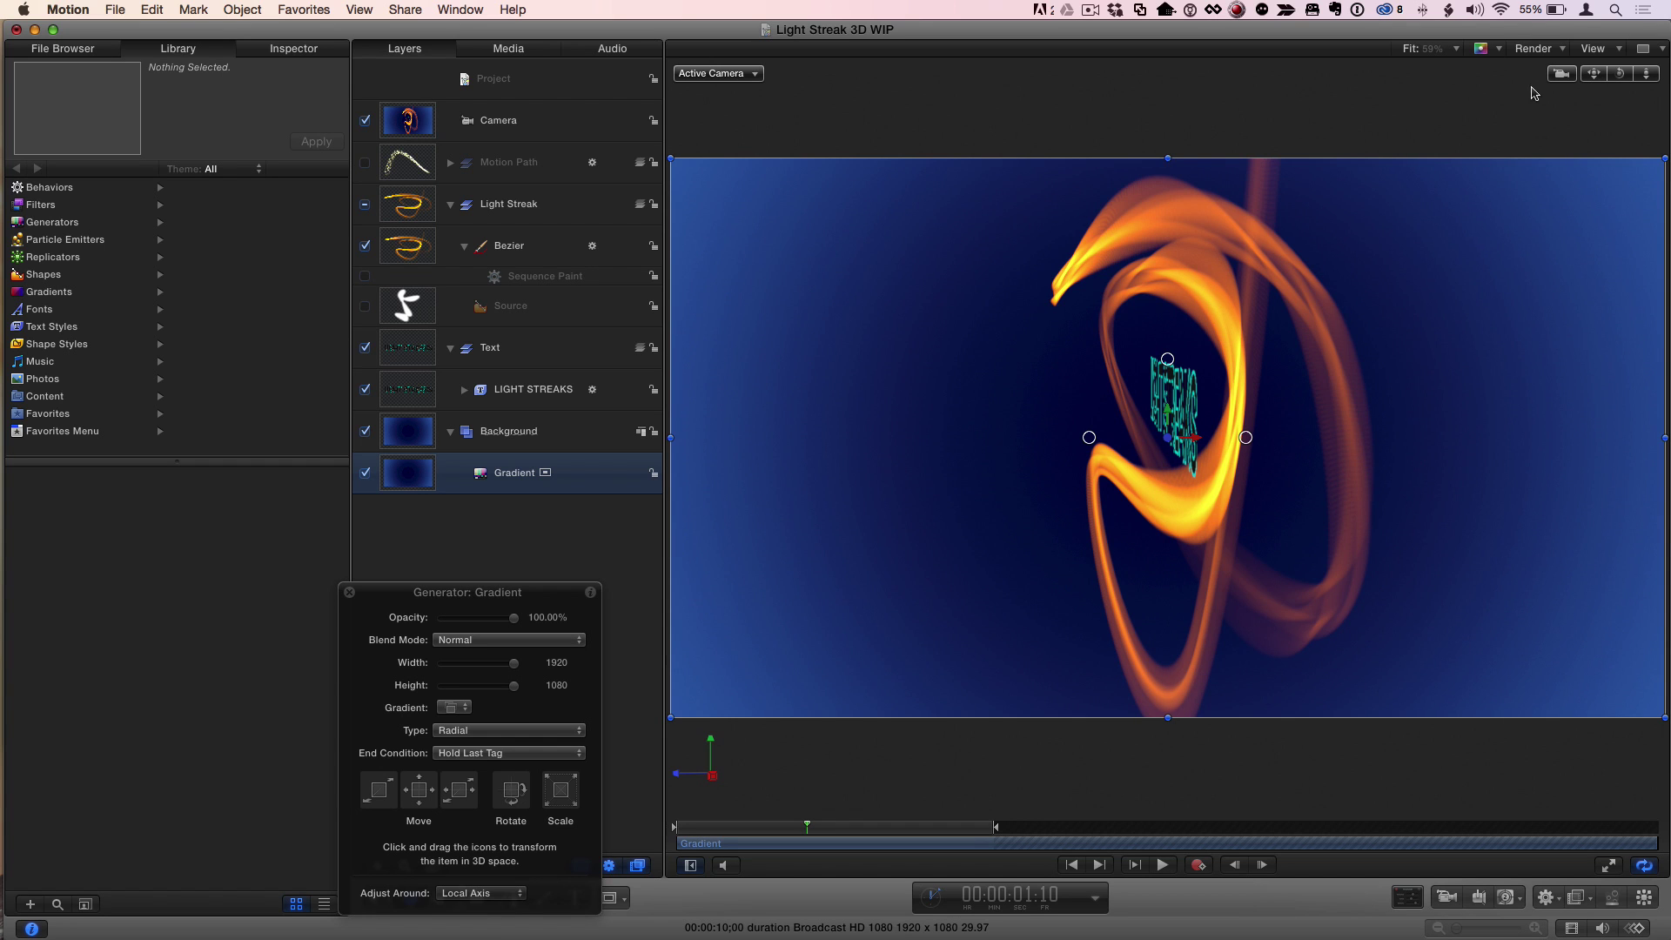
{"action": "double_click", "coordinate": [1616, 76]}
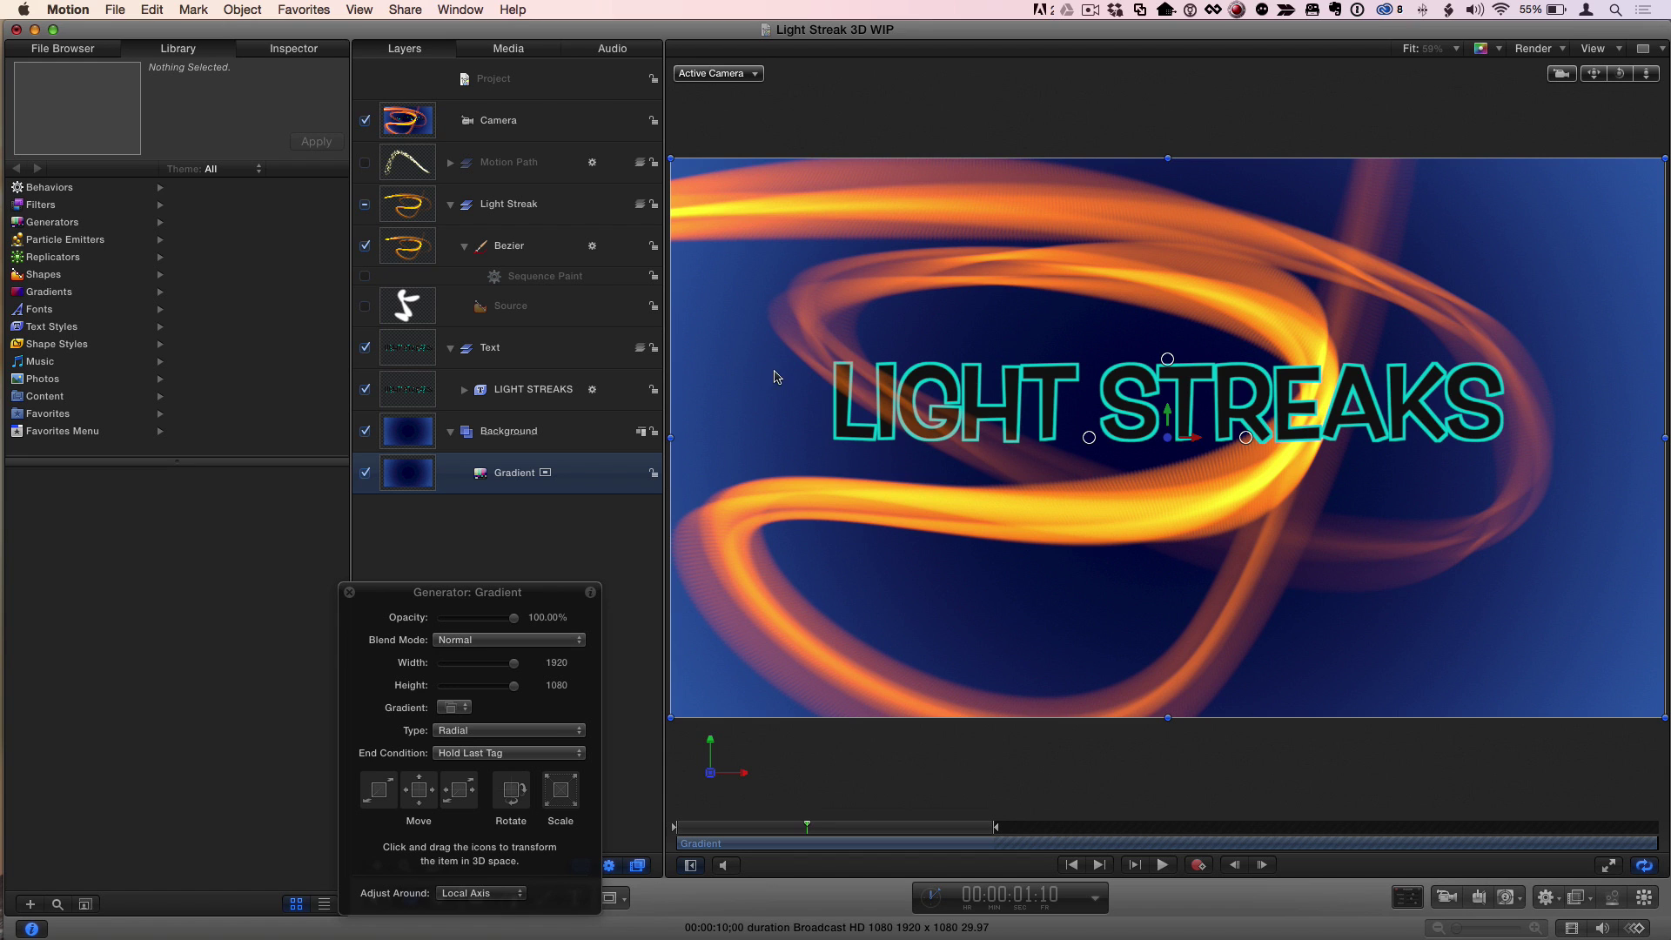
Step: Enable Local 3D in the Bezier shape's stroke controls
{"action": "left_click", "coordinate": [484, 258]}
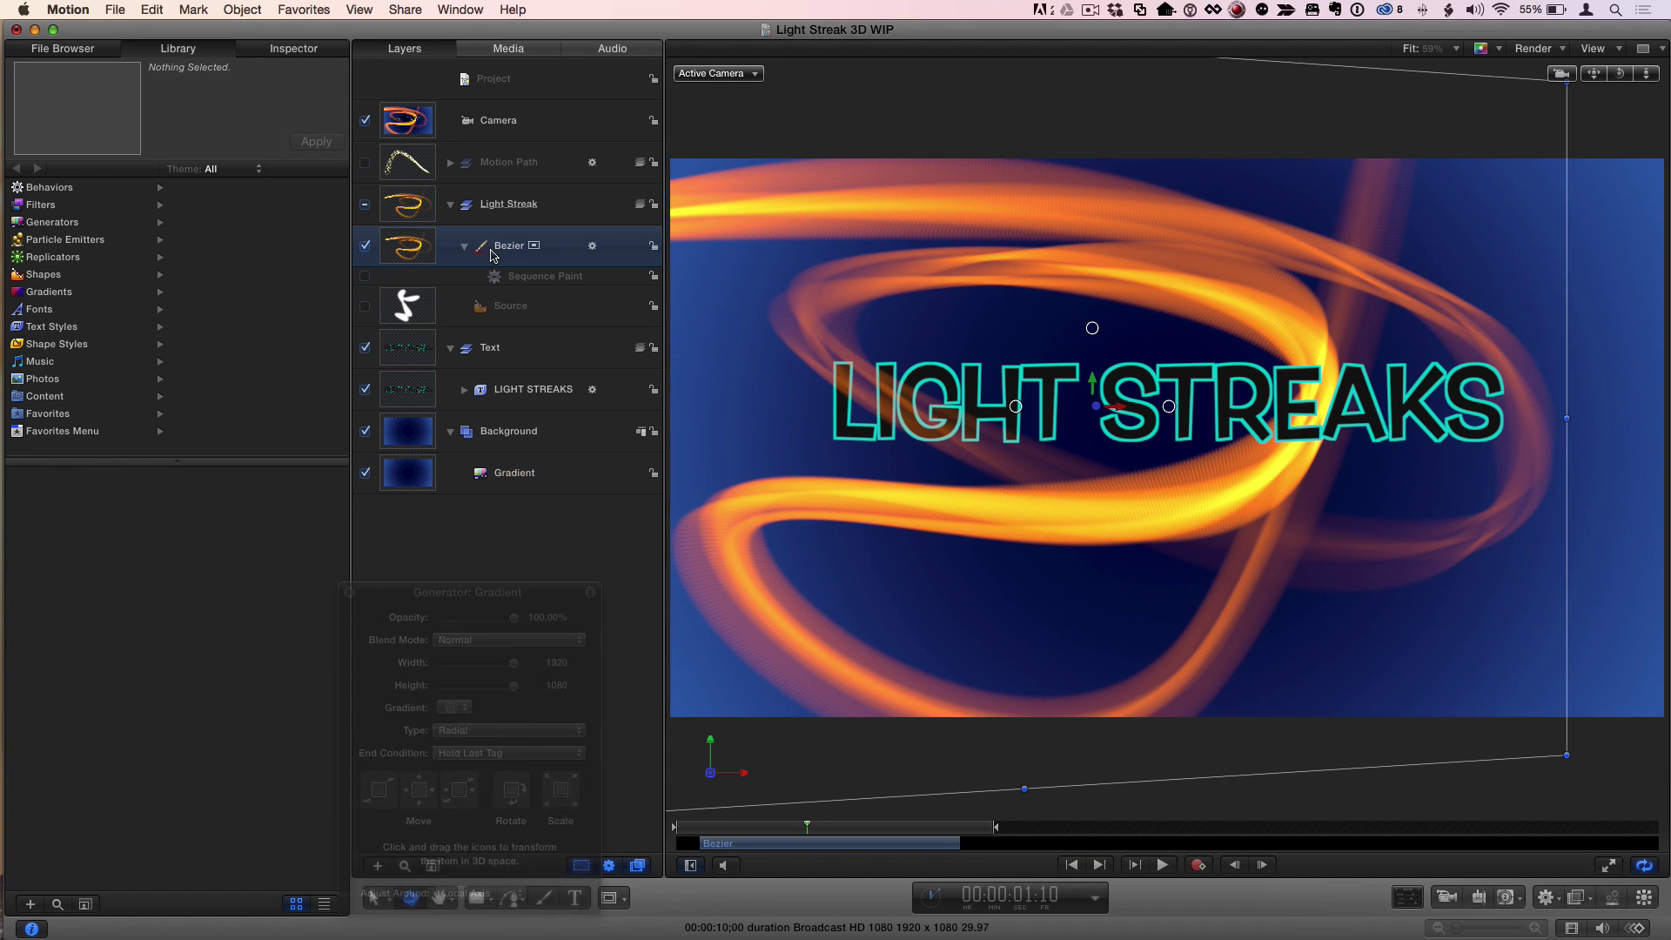
{"action": "left_click", "coordinate": [307, 54]}
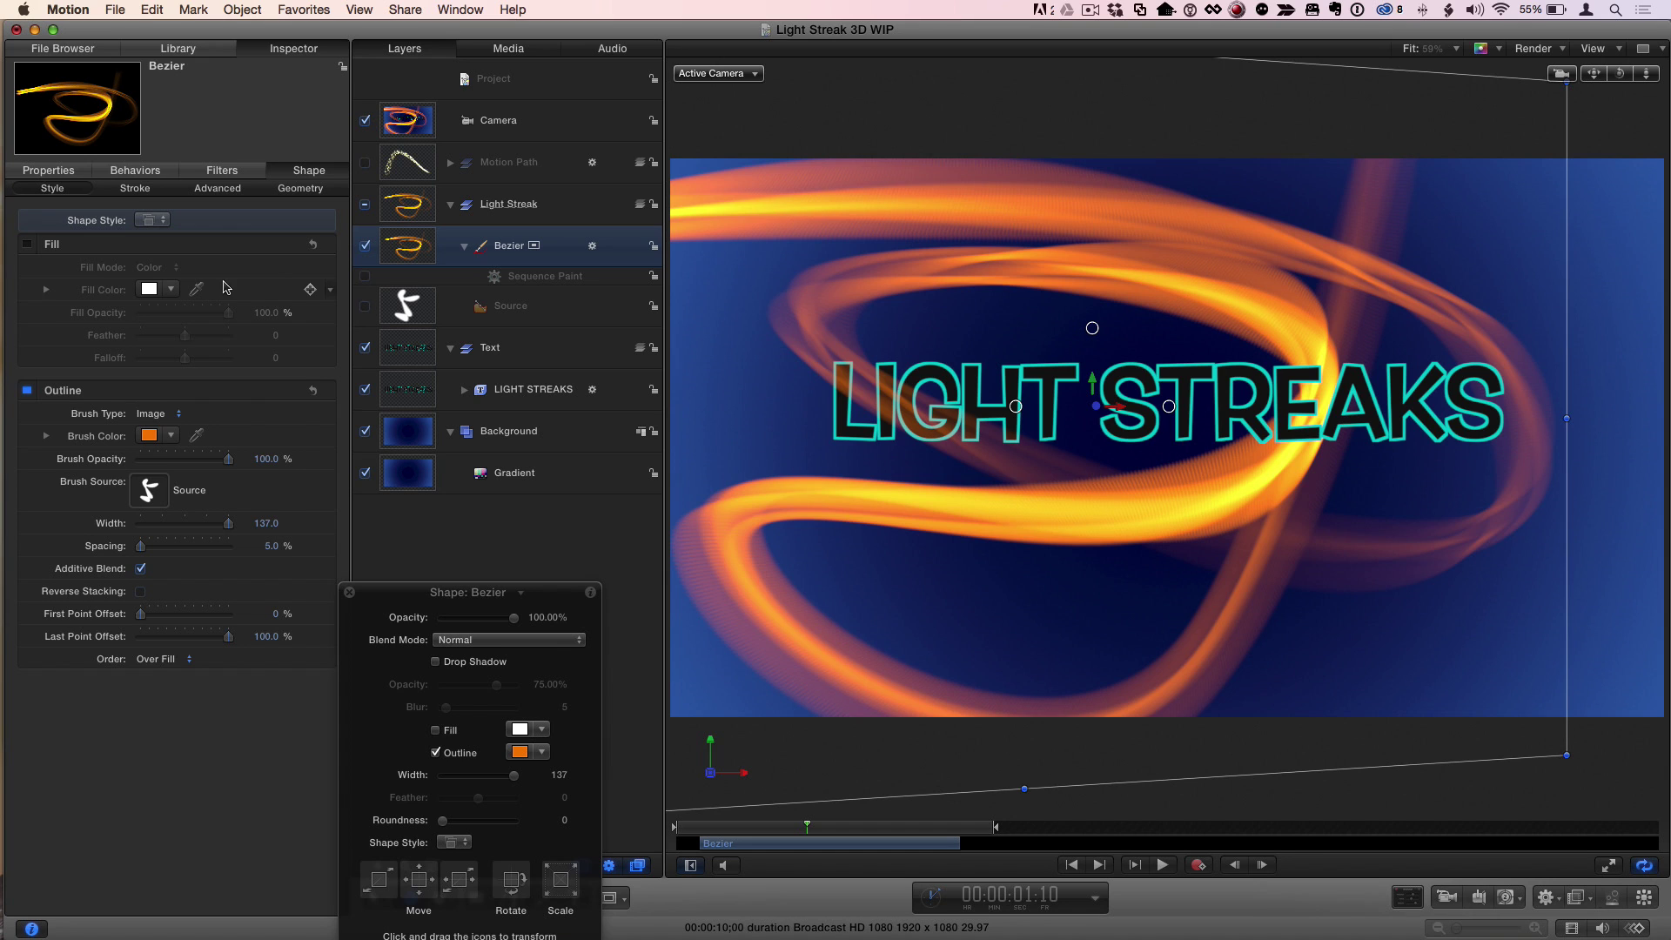
{"action": "left_click", "coordinate": [132, 189]}
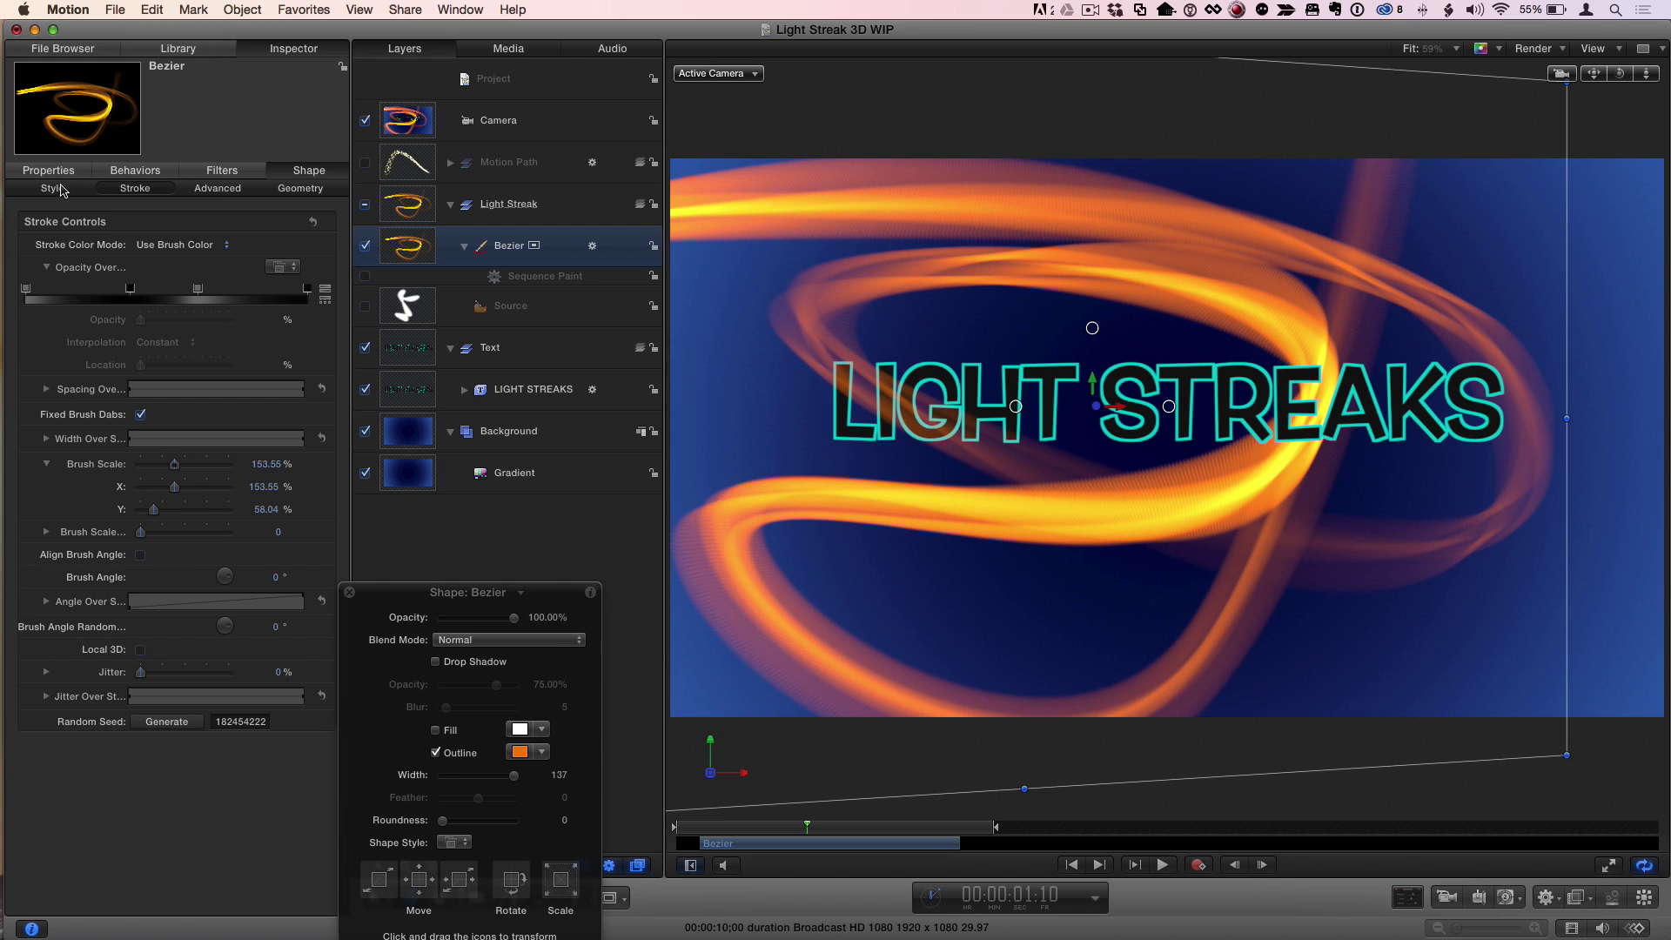
{"action": "left_click", "coordinate": [214, 190]}
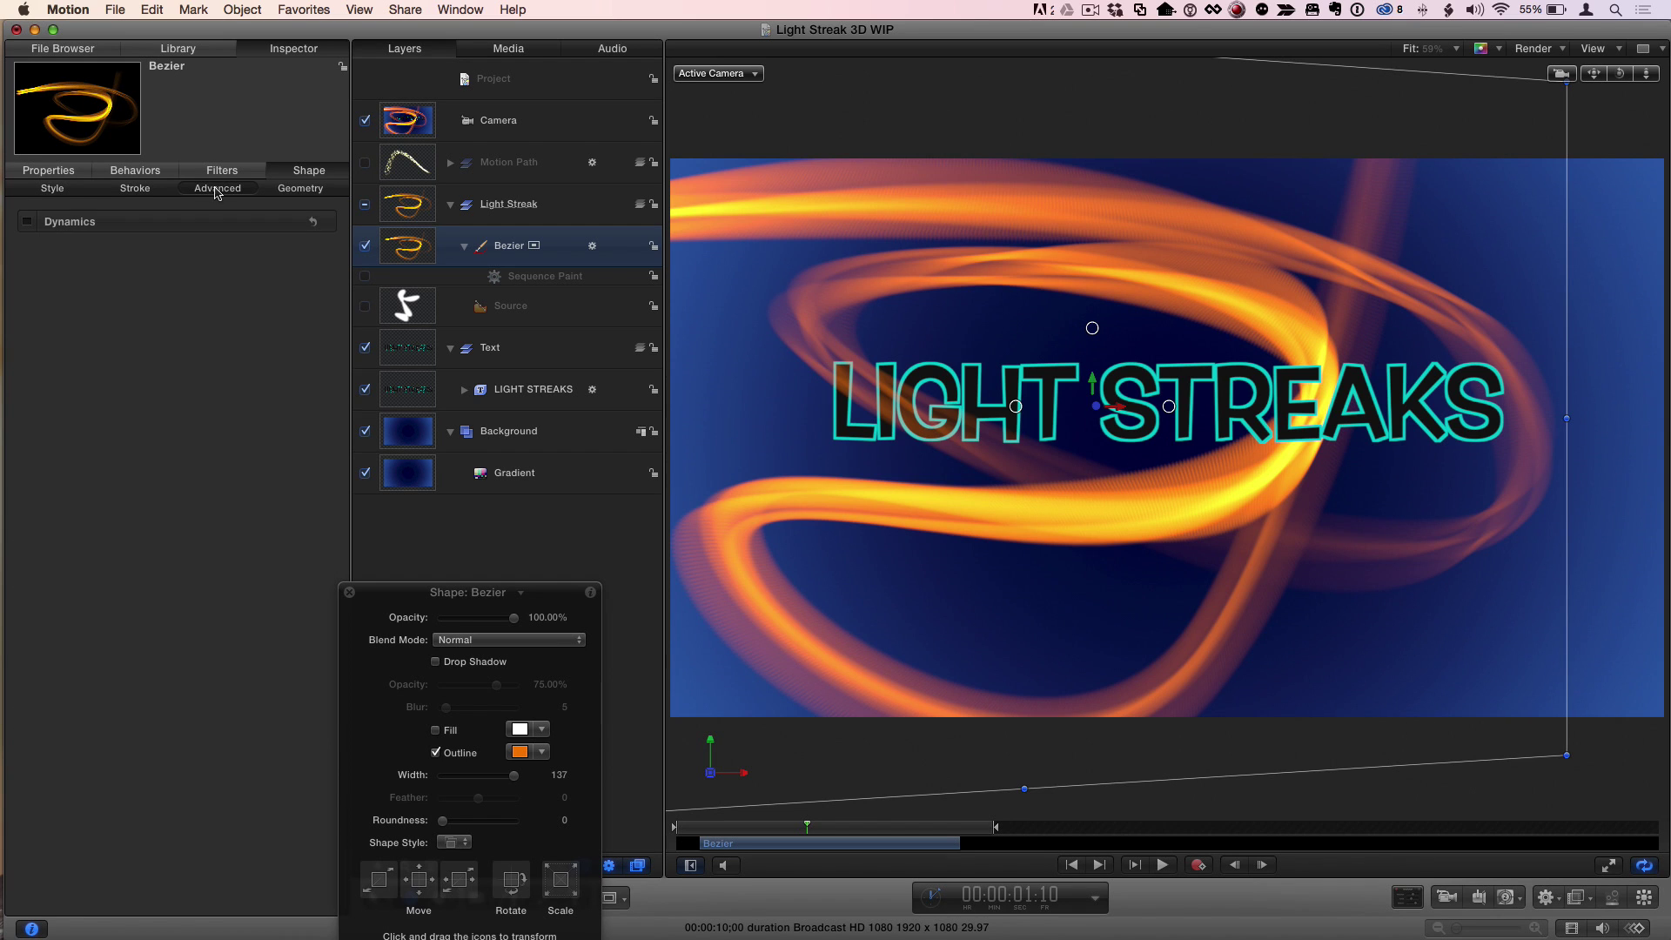
{"action": "left_click", "coordinate": [136, 189]}
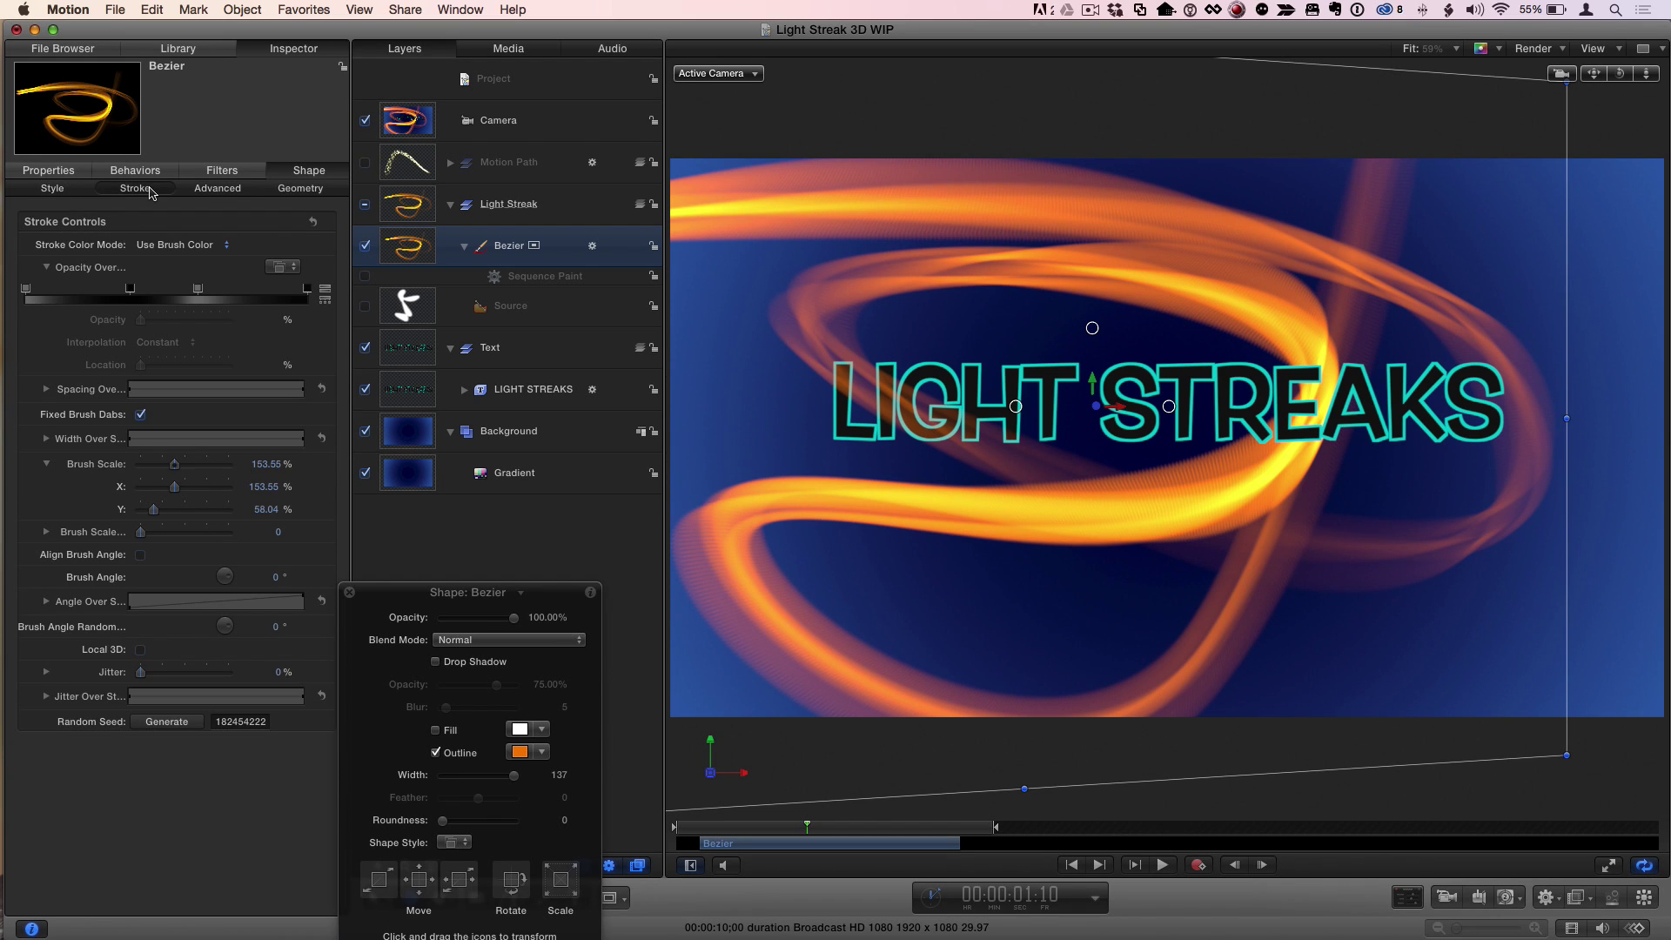
{"action": "left_click", "coordinate": [141, 651]}
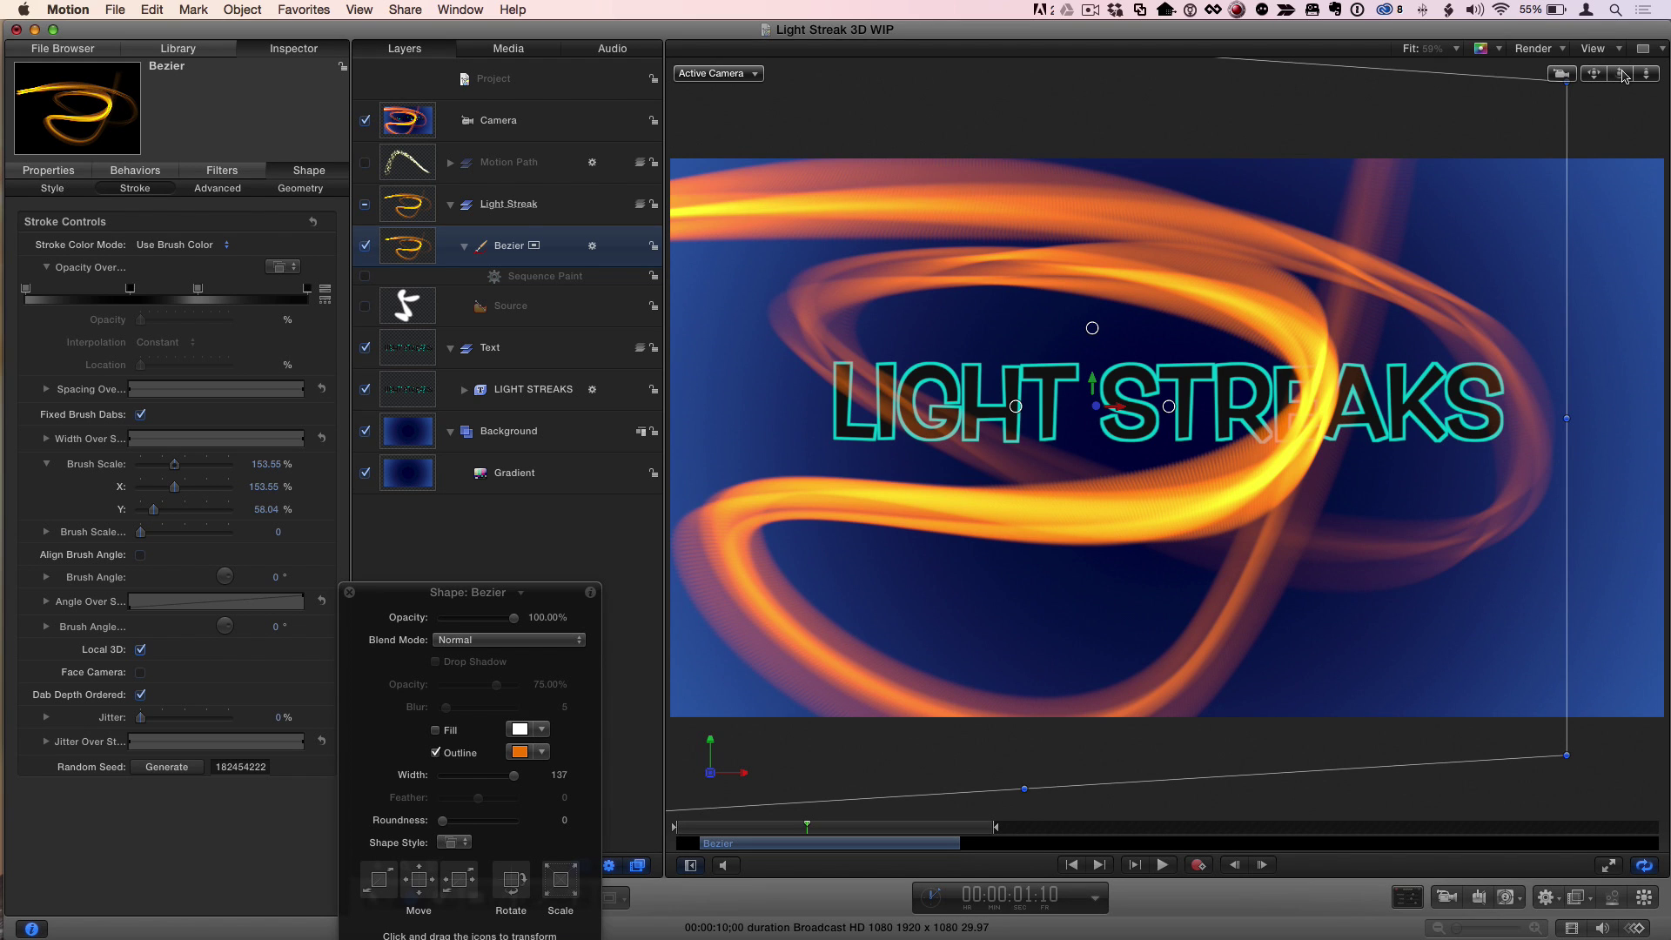
Step: Try Face Camera on the Bezier stroke while viewing it from several angles, and turn Local 3D back off
{"action": "left_click_drag", "start_coordinate": [1622, 75], "coordinate": [1430, 75]}
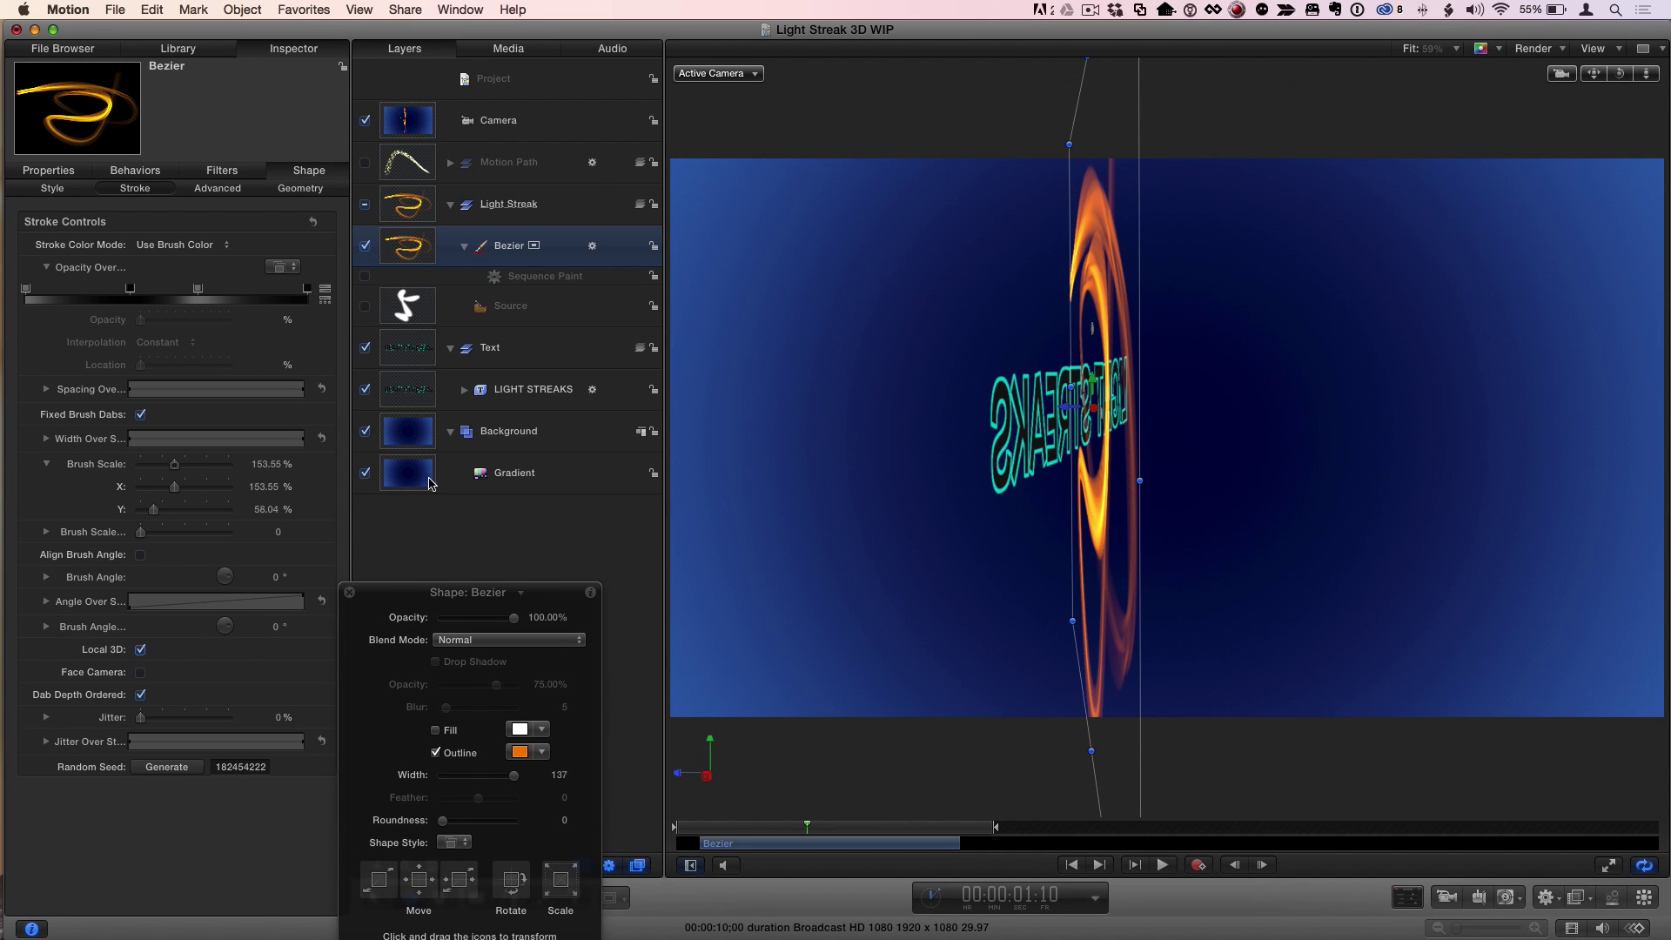
{"action": "left_click", "coordinate": [144, 674]}
{"action": "left_click", "coordinate": [140, 673]}
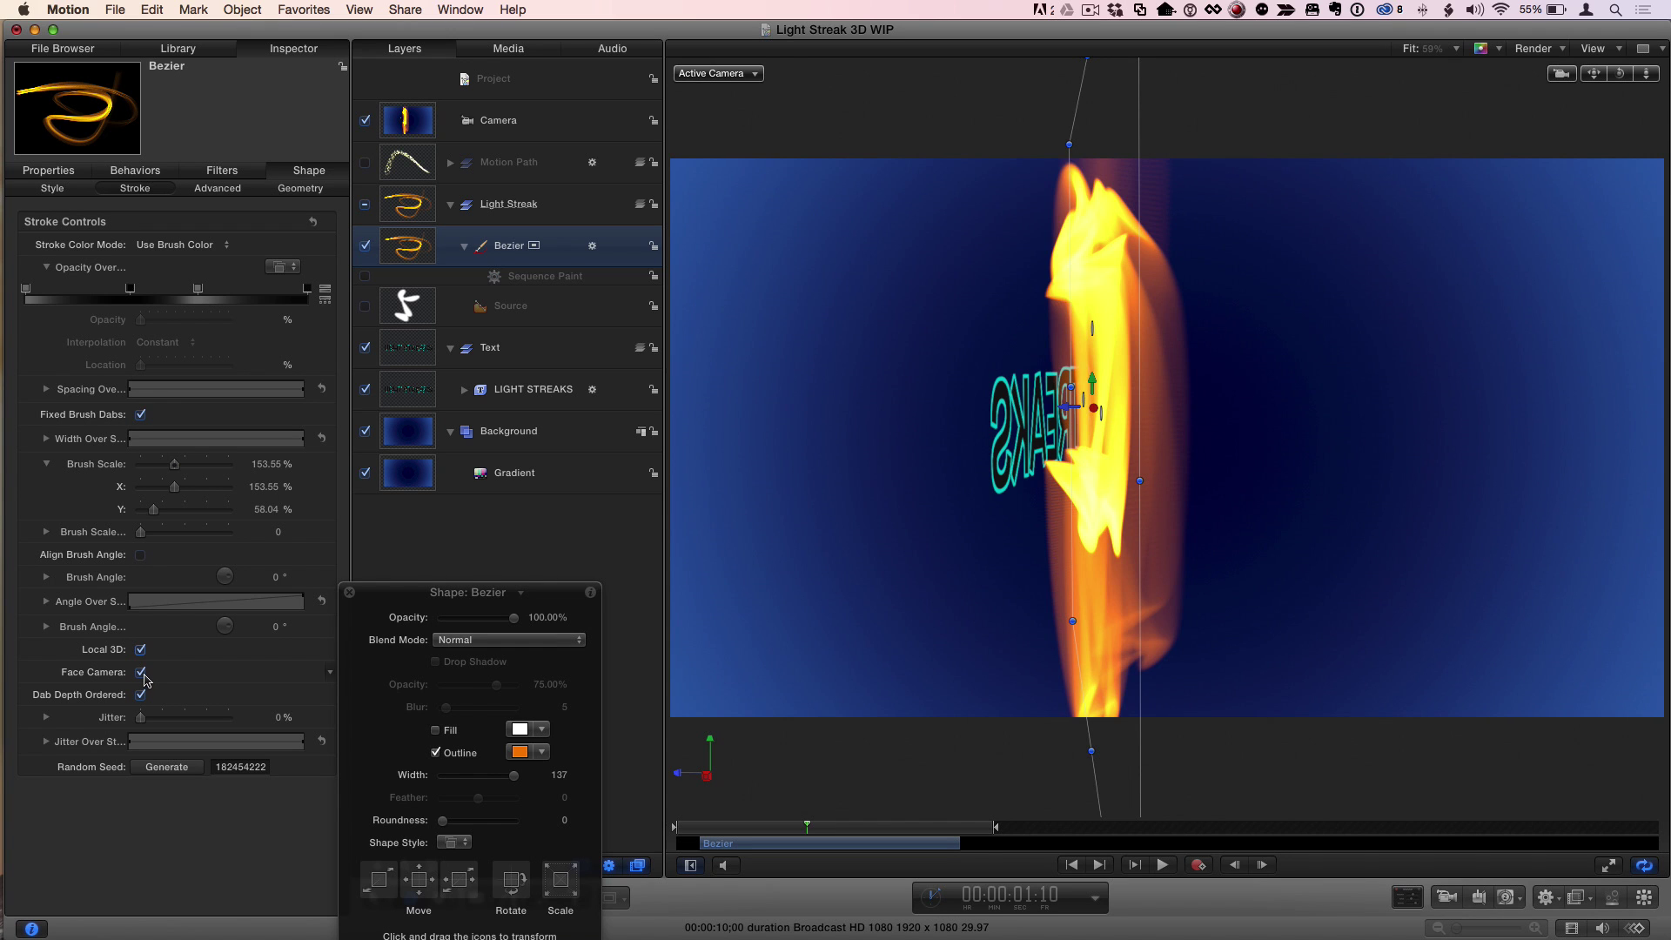
{"action": "left_click", "coordinate": [142, 674]}
{"action": "left_click", "coordinate": [142, 674]}
{"action": "left_click_drag", "start_coordinate": [1620, 73], "coordinate": [1519, 80]}
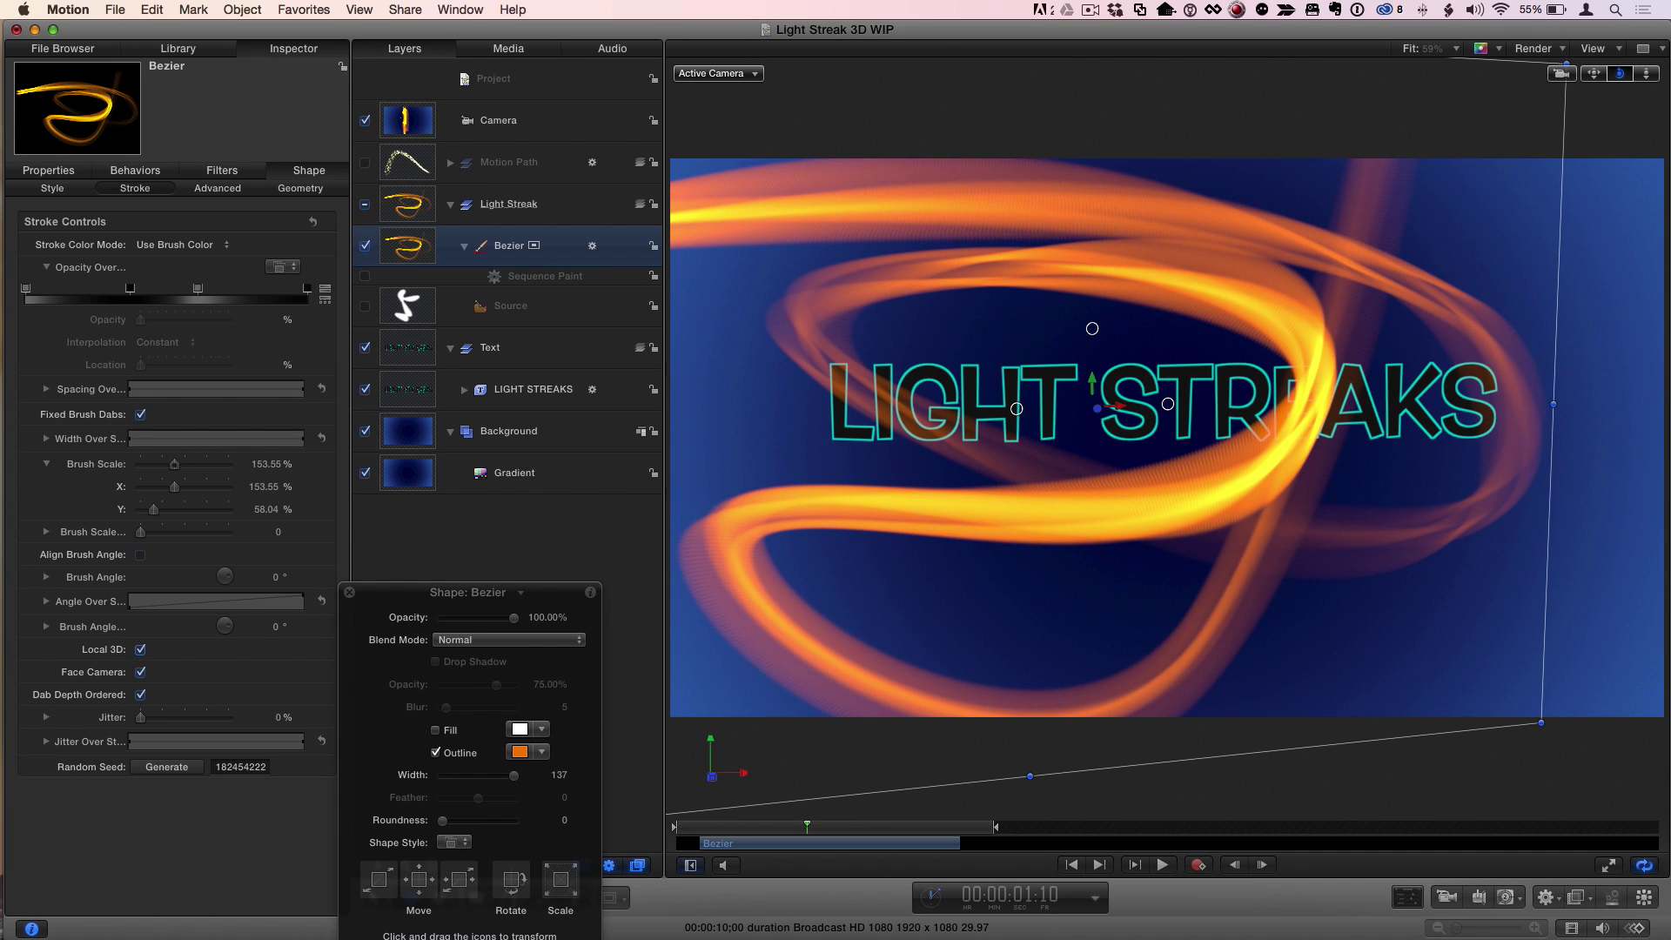
{"action": "double_click", "coordinate": [1620, 74]}
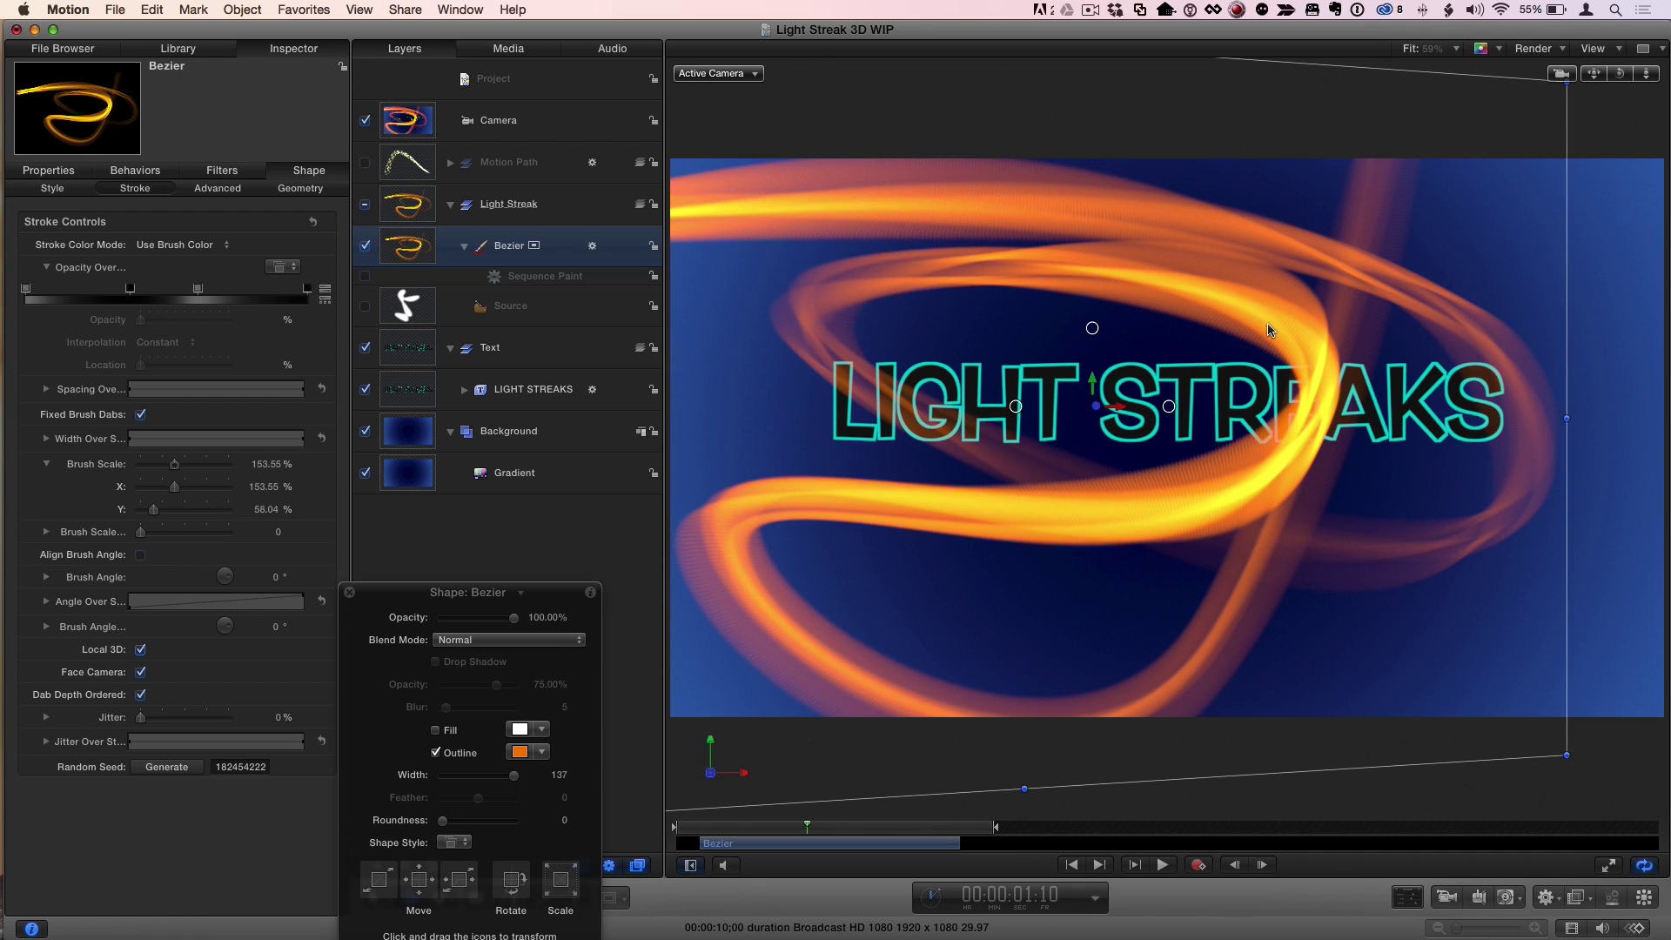
{"action": "left_click", "coordinate": [141, 650]}
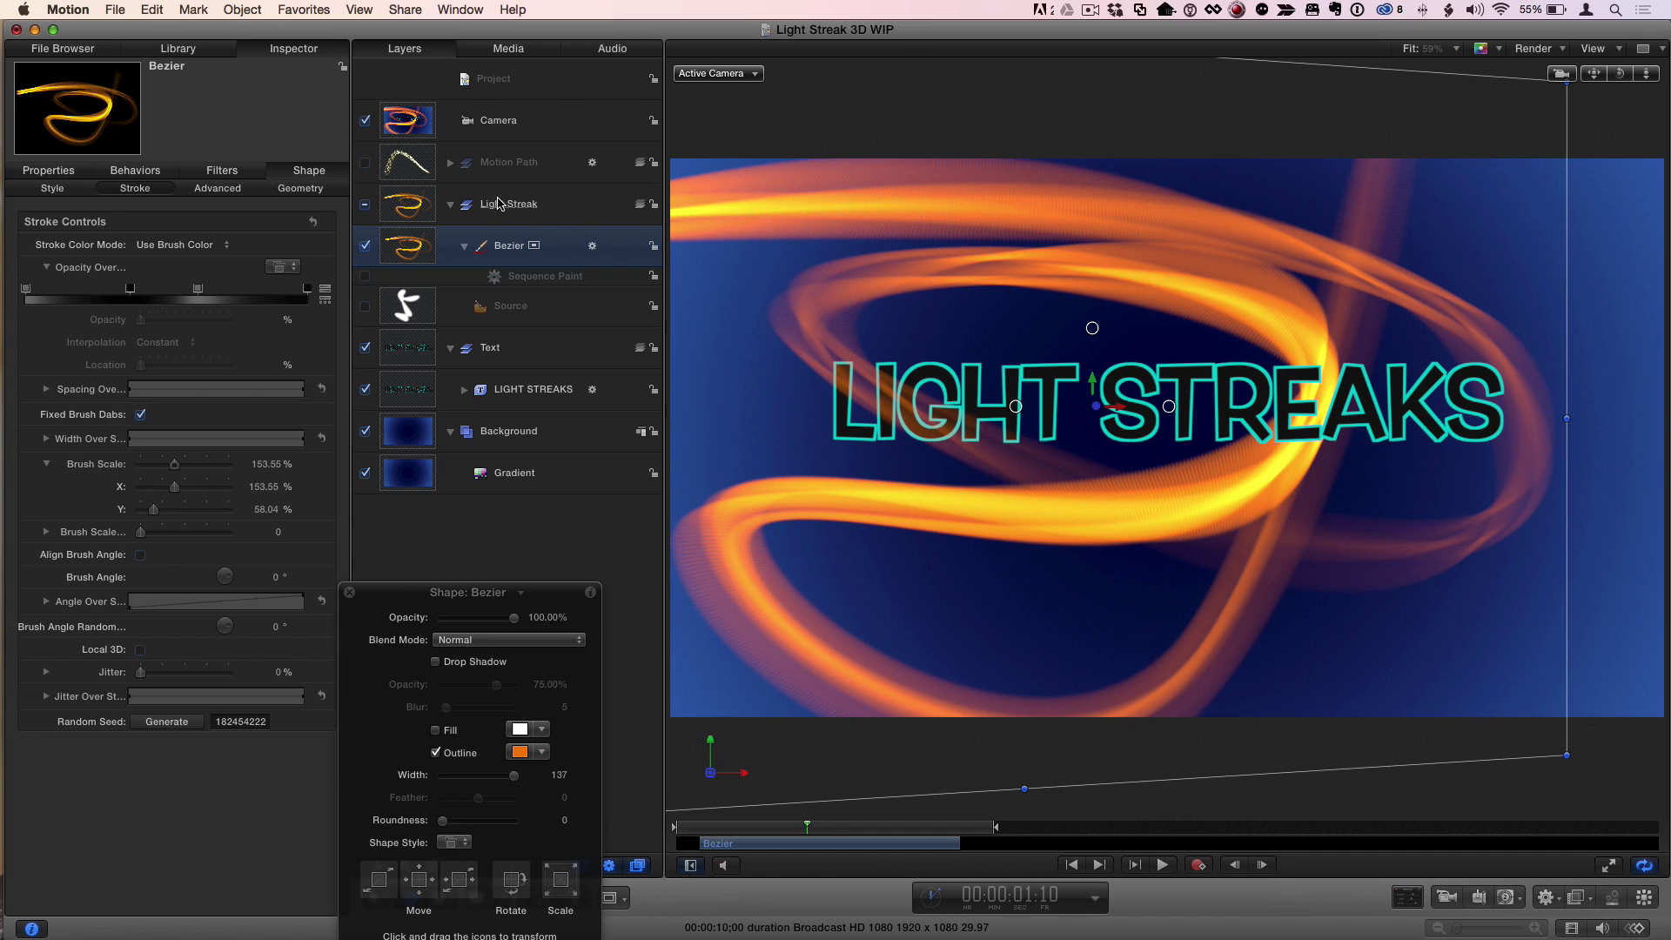
Step: Collapse and hide the Light Streak group, and return the playhead to the first frame
{"action": "left_click", "coordinate": [450, 205]}
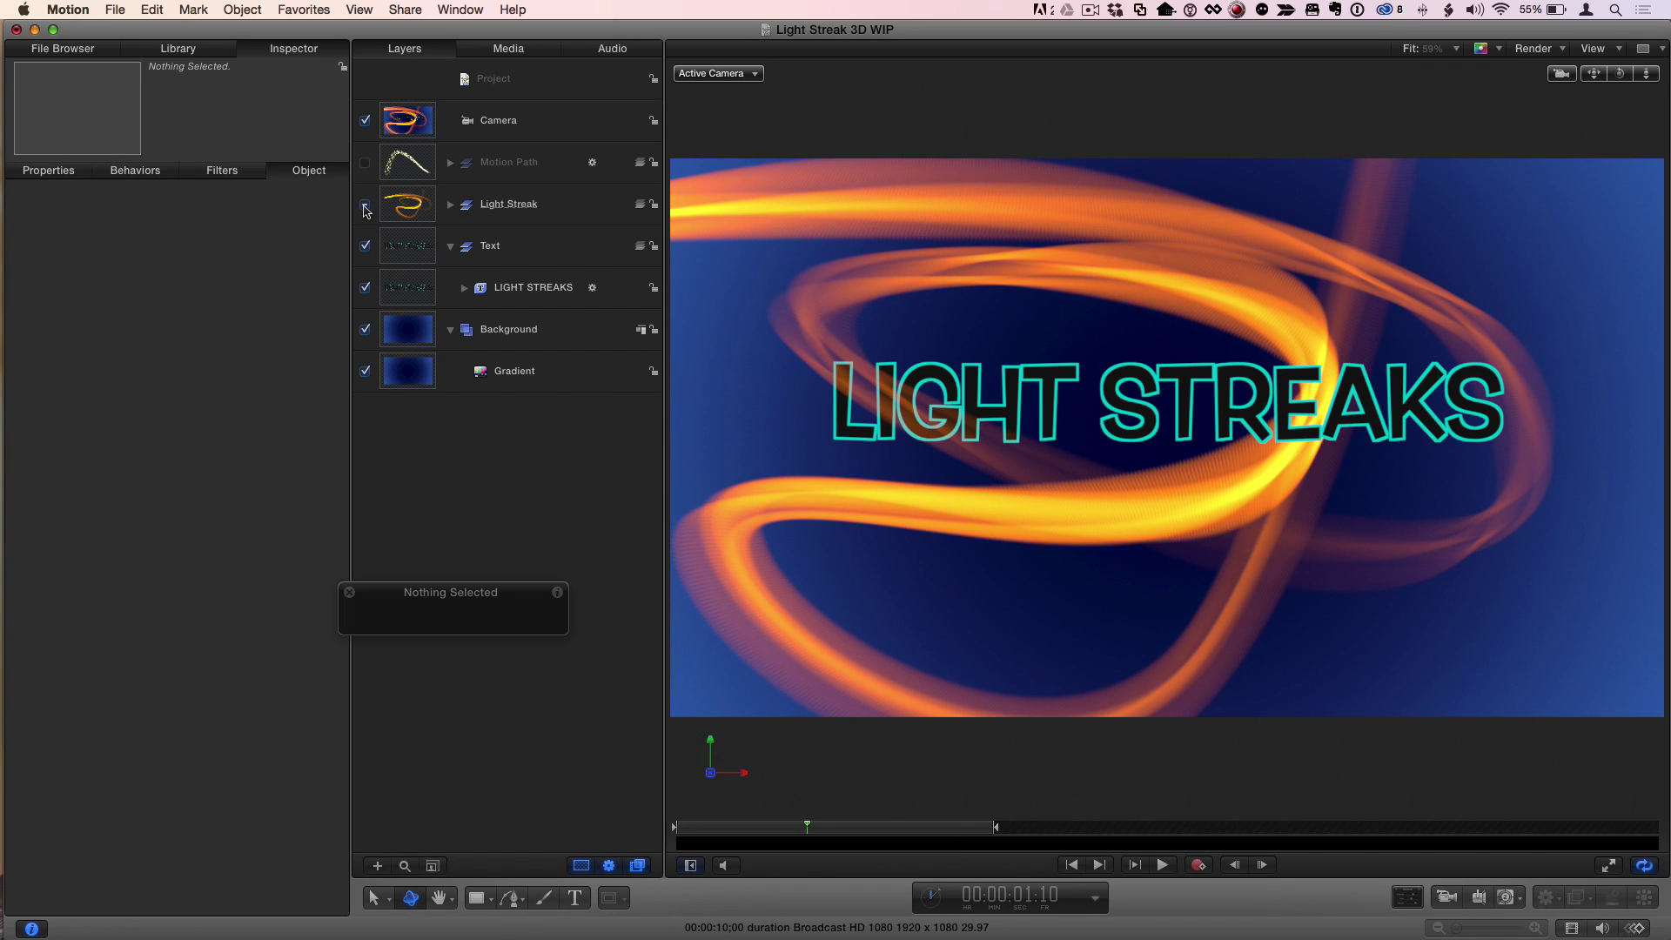
{"action": "left_click", "coordinate": [364, 207]}
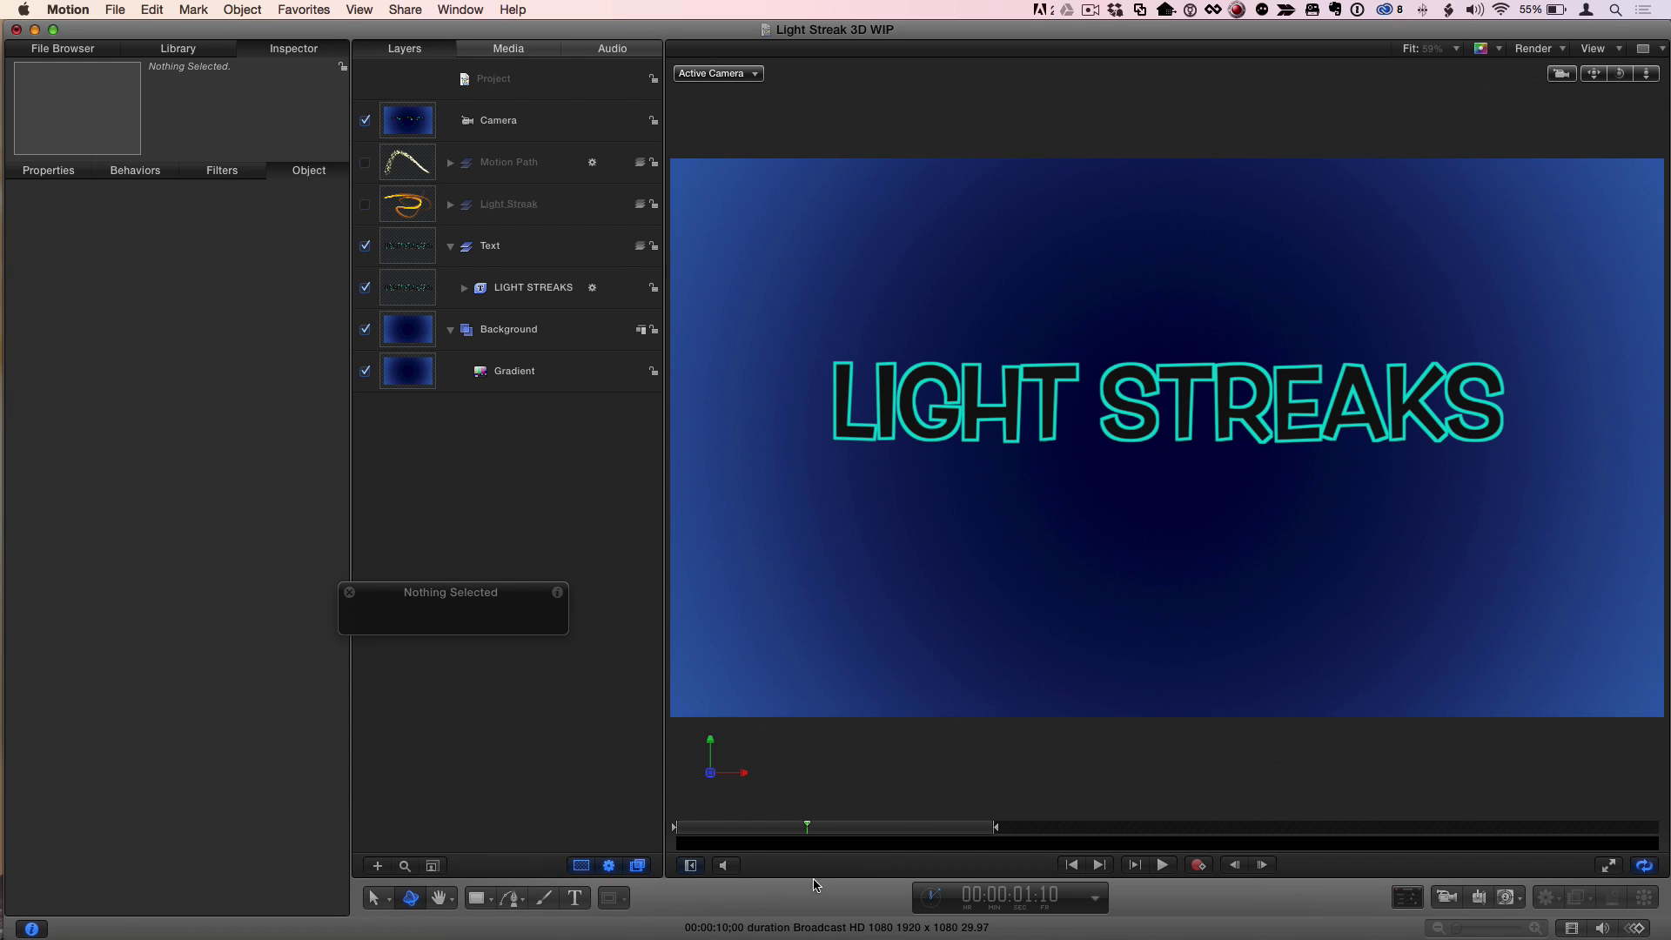
{"action": "left_click_drag", "start_coordinate": [731, 830], "coordinate": [658, 830]}
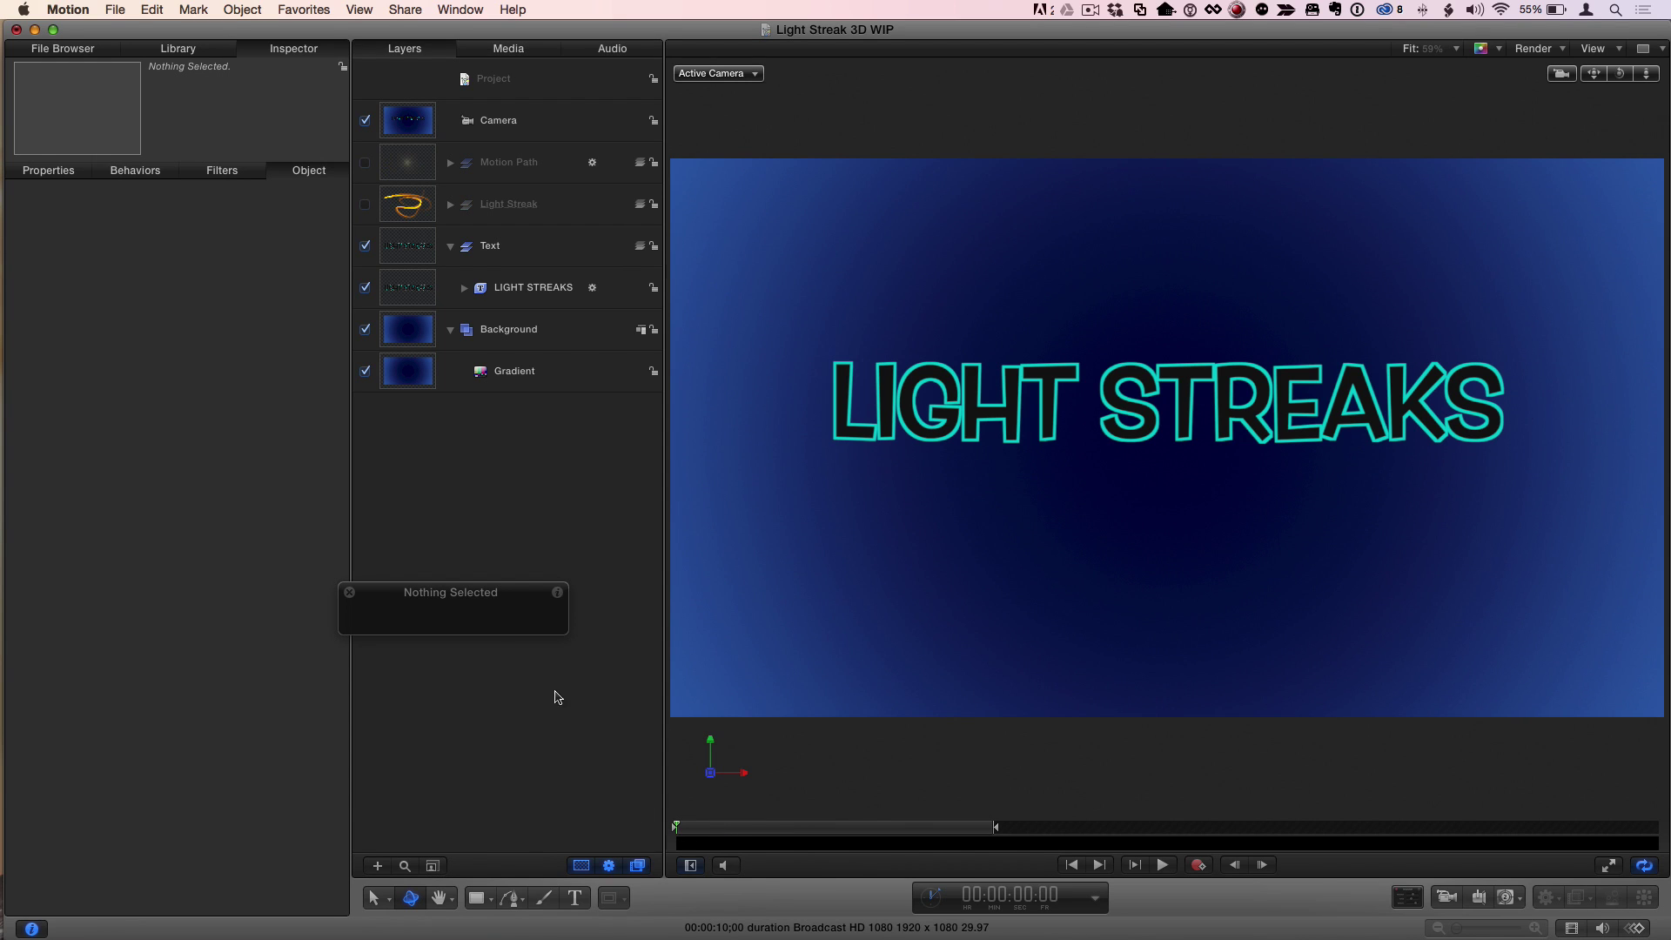
Step: Add the Magic Dust particle emitter from the Sparkles category into a new group above Motion Path
{"action": "left_click", "coordinate": [200, 52]}
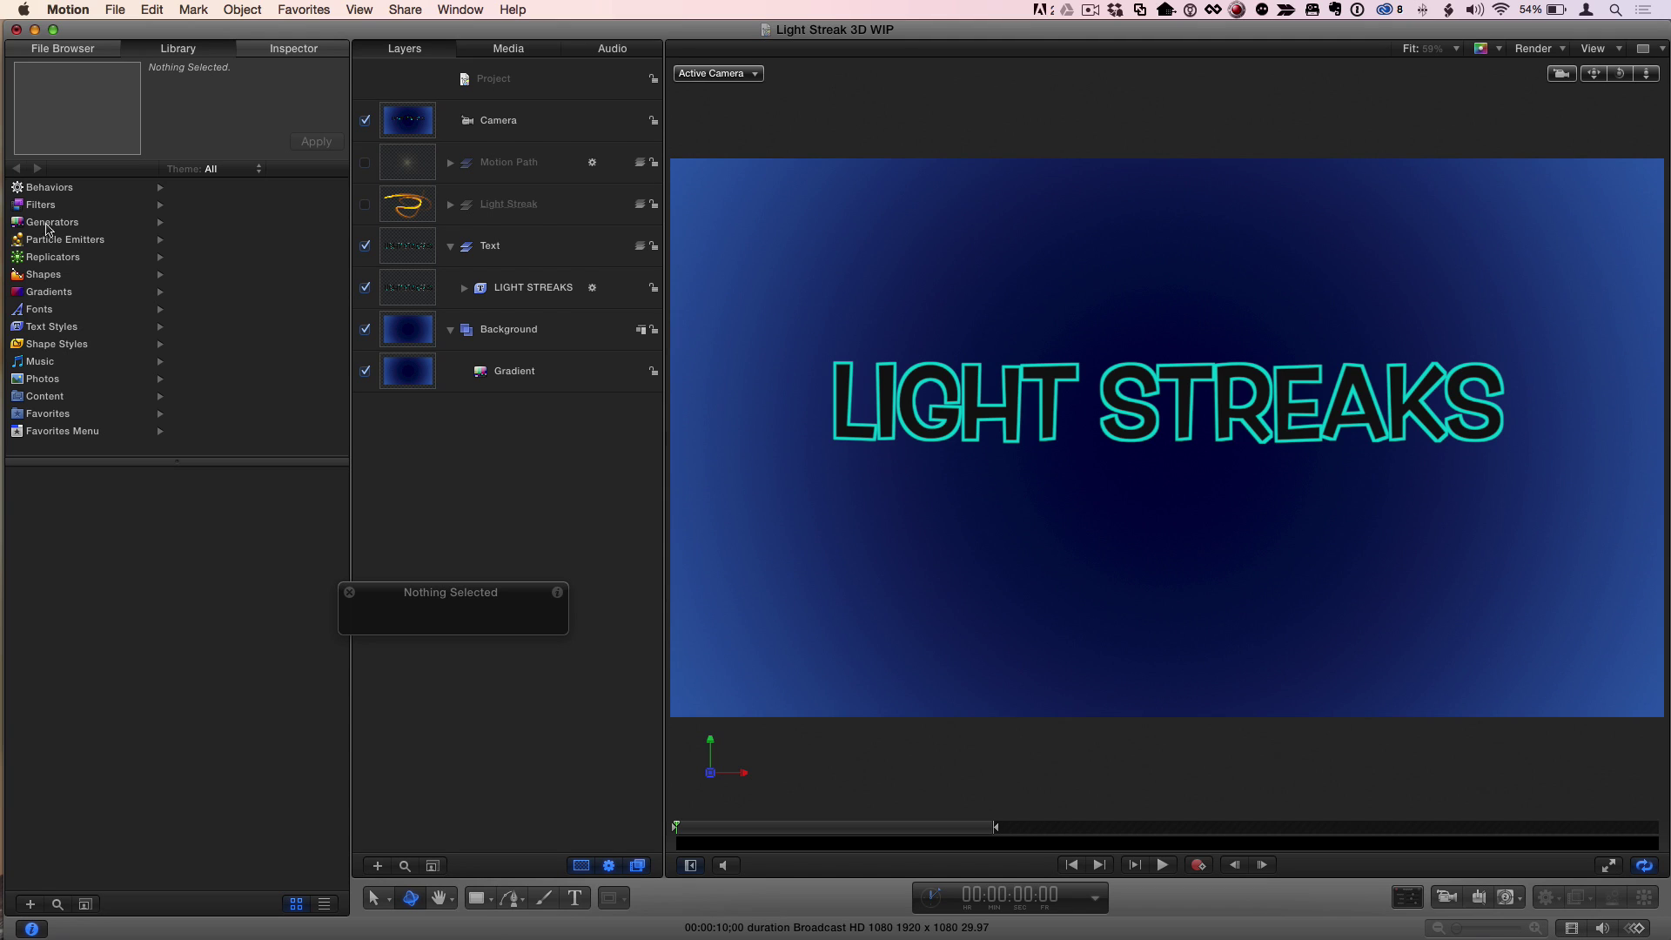
{"action": "left_click", "coordinate": [47, 241]}
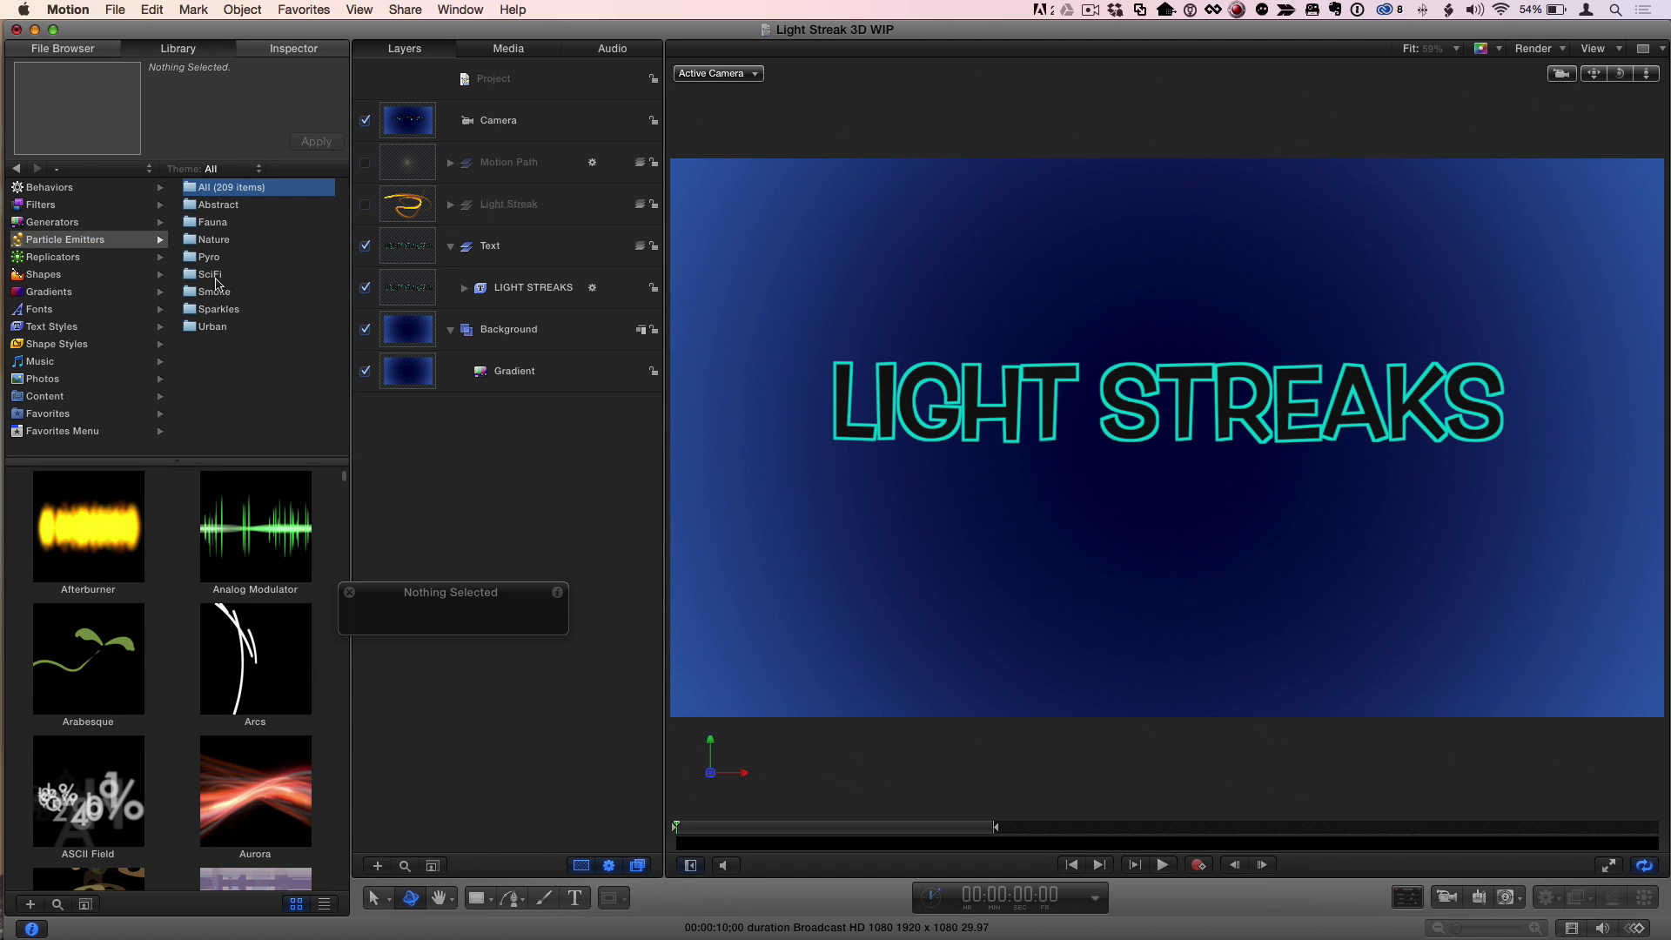
{"action": "left_click", "coordinate": [218, 309]}
{"action": "scroll", "coordinate": [169, 596], "scroll_direction": "down", "scroll_amount": 5}
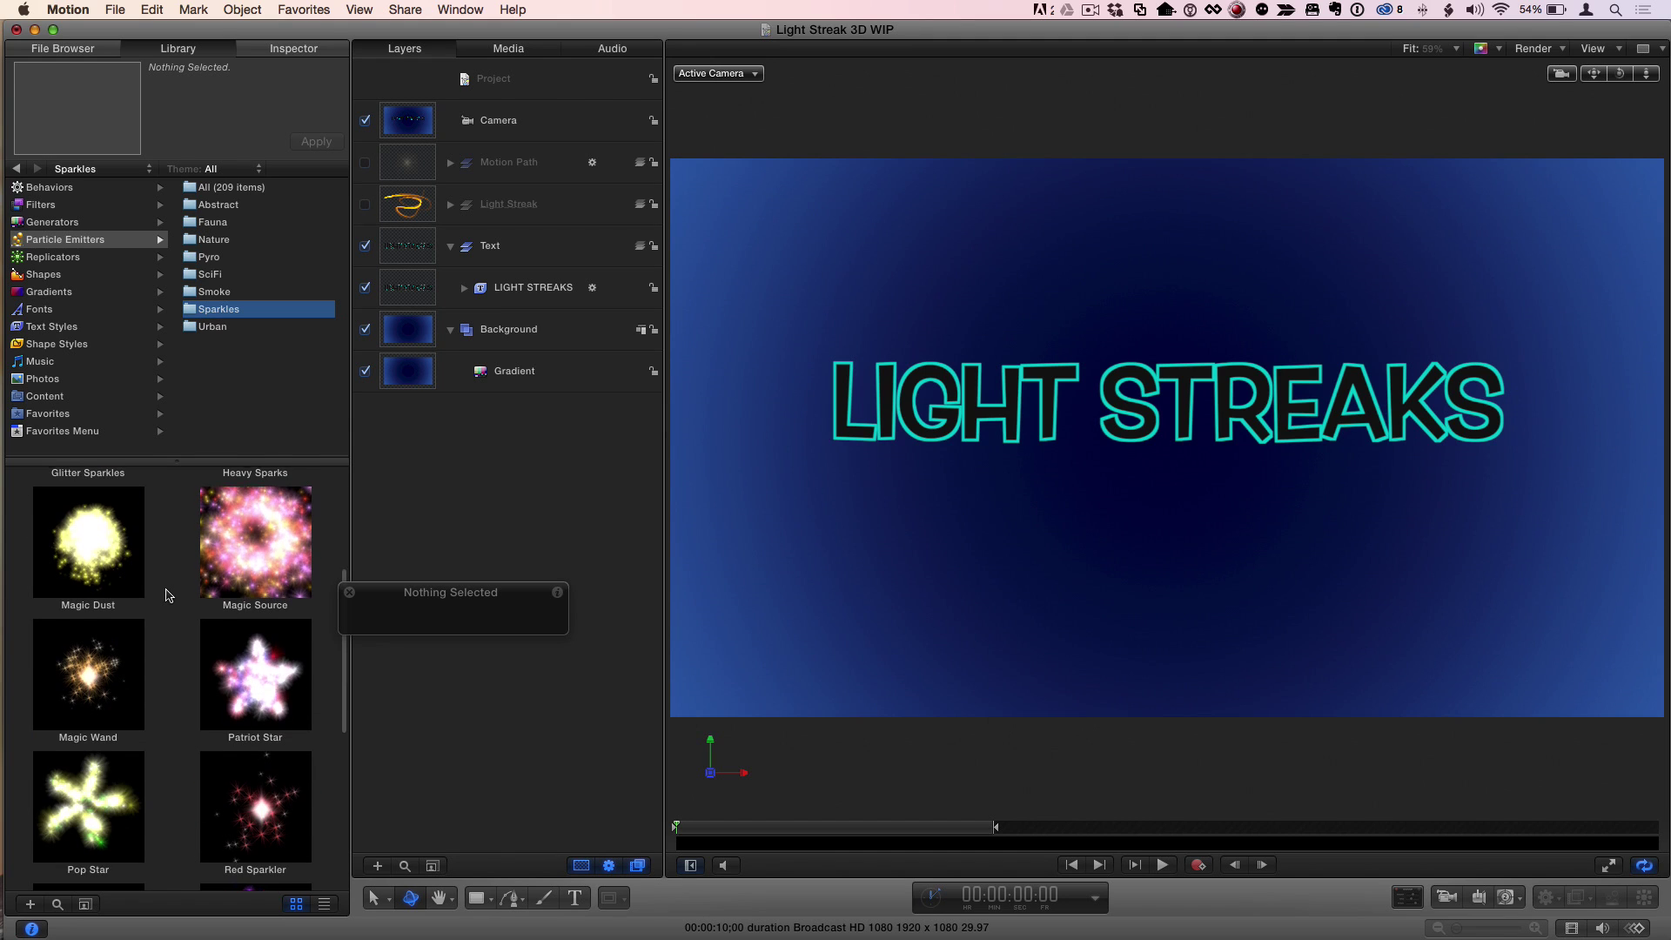
{"action": "left_click", "coordinate": [106, 564]}
{"action": "scroll", "coordinate": [102, 653], "scroll_direction": "up", "scroll_amount": 3}
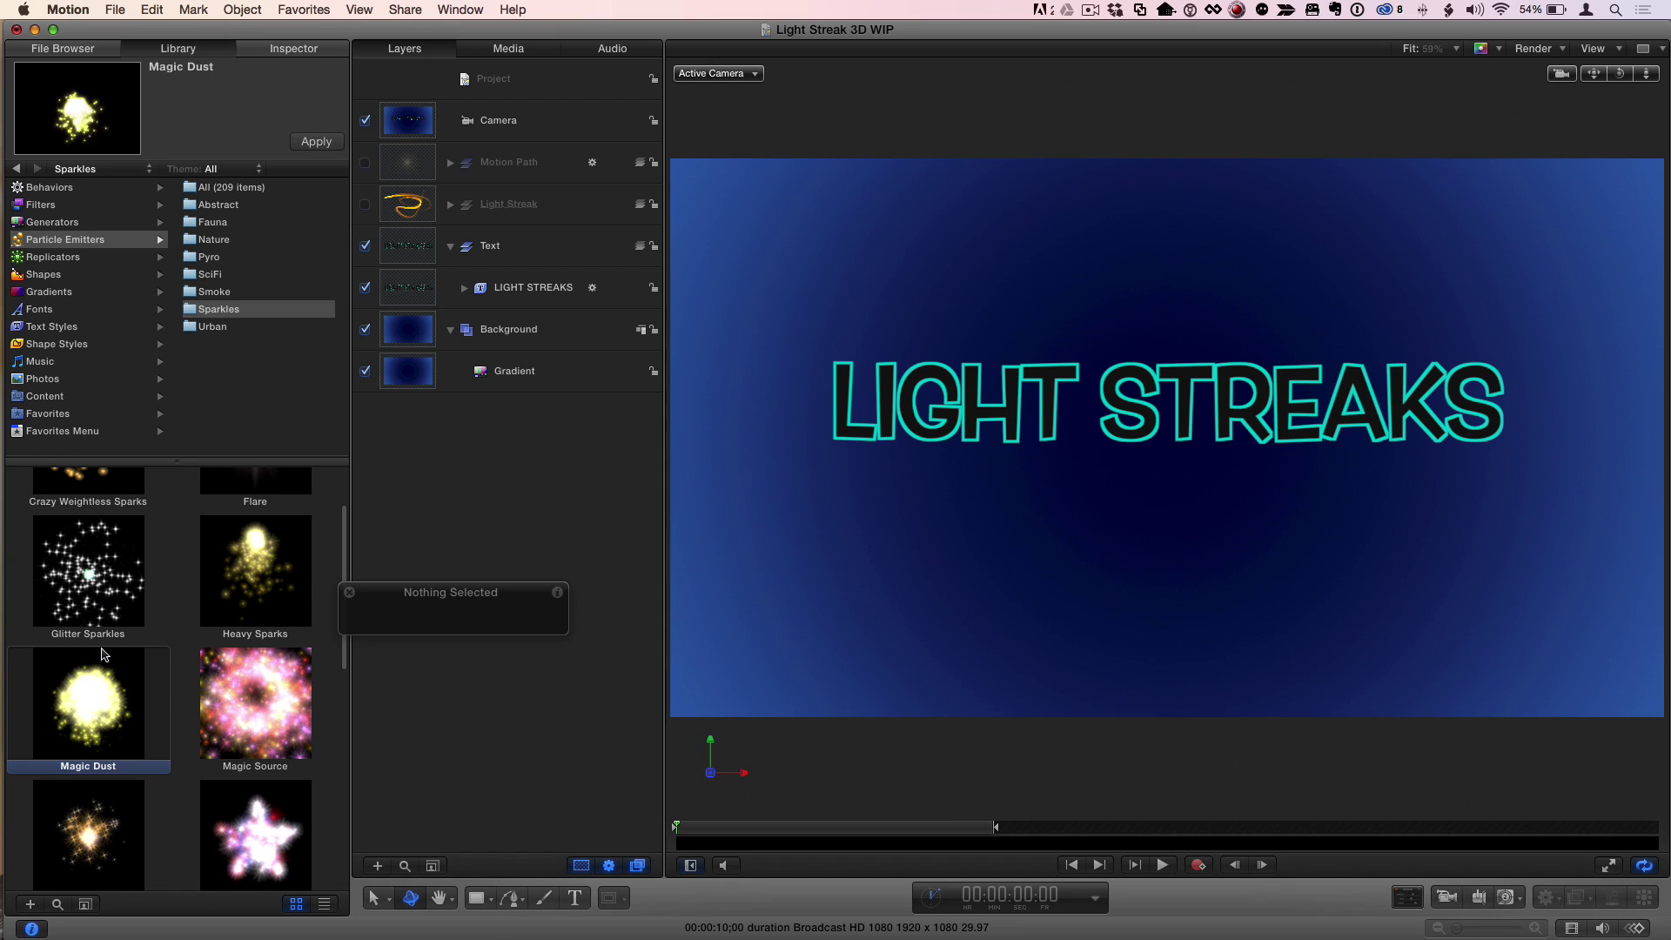
{"action": "left_click", "coordinate": [315, 143]}
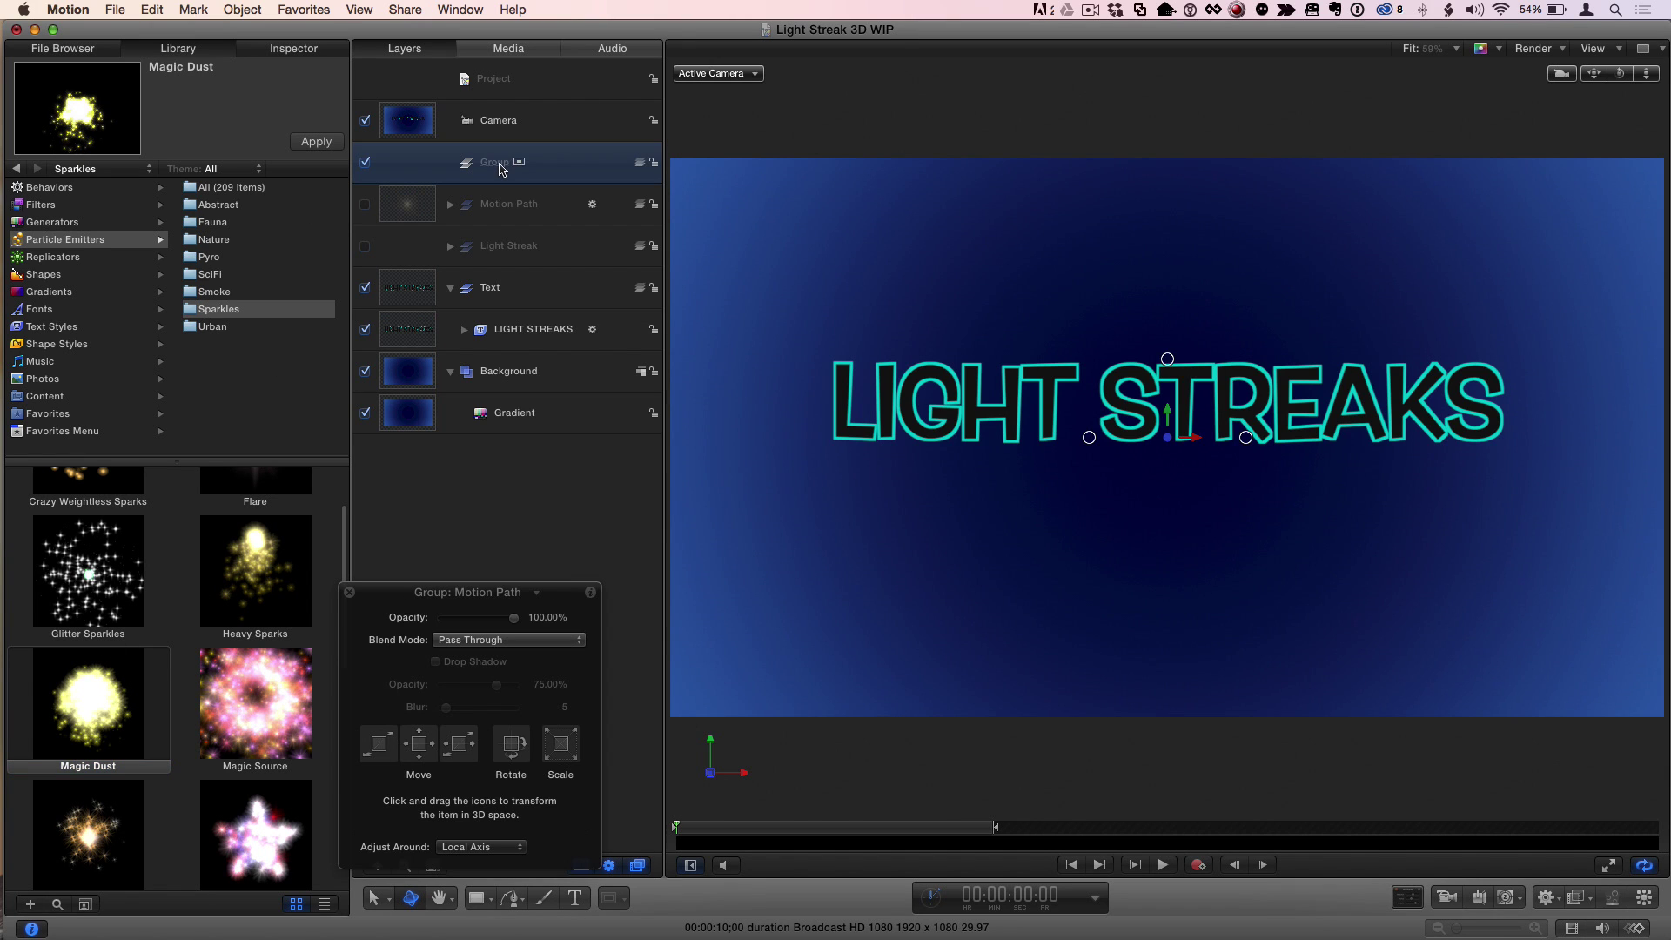
{"action": "left_click", "coordinate": [315, 143]}
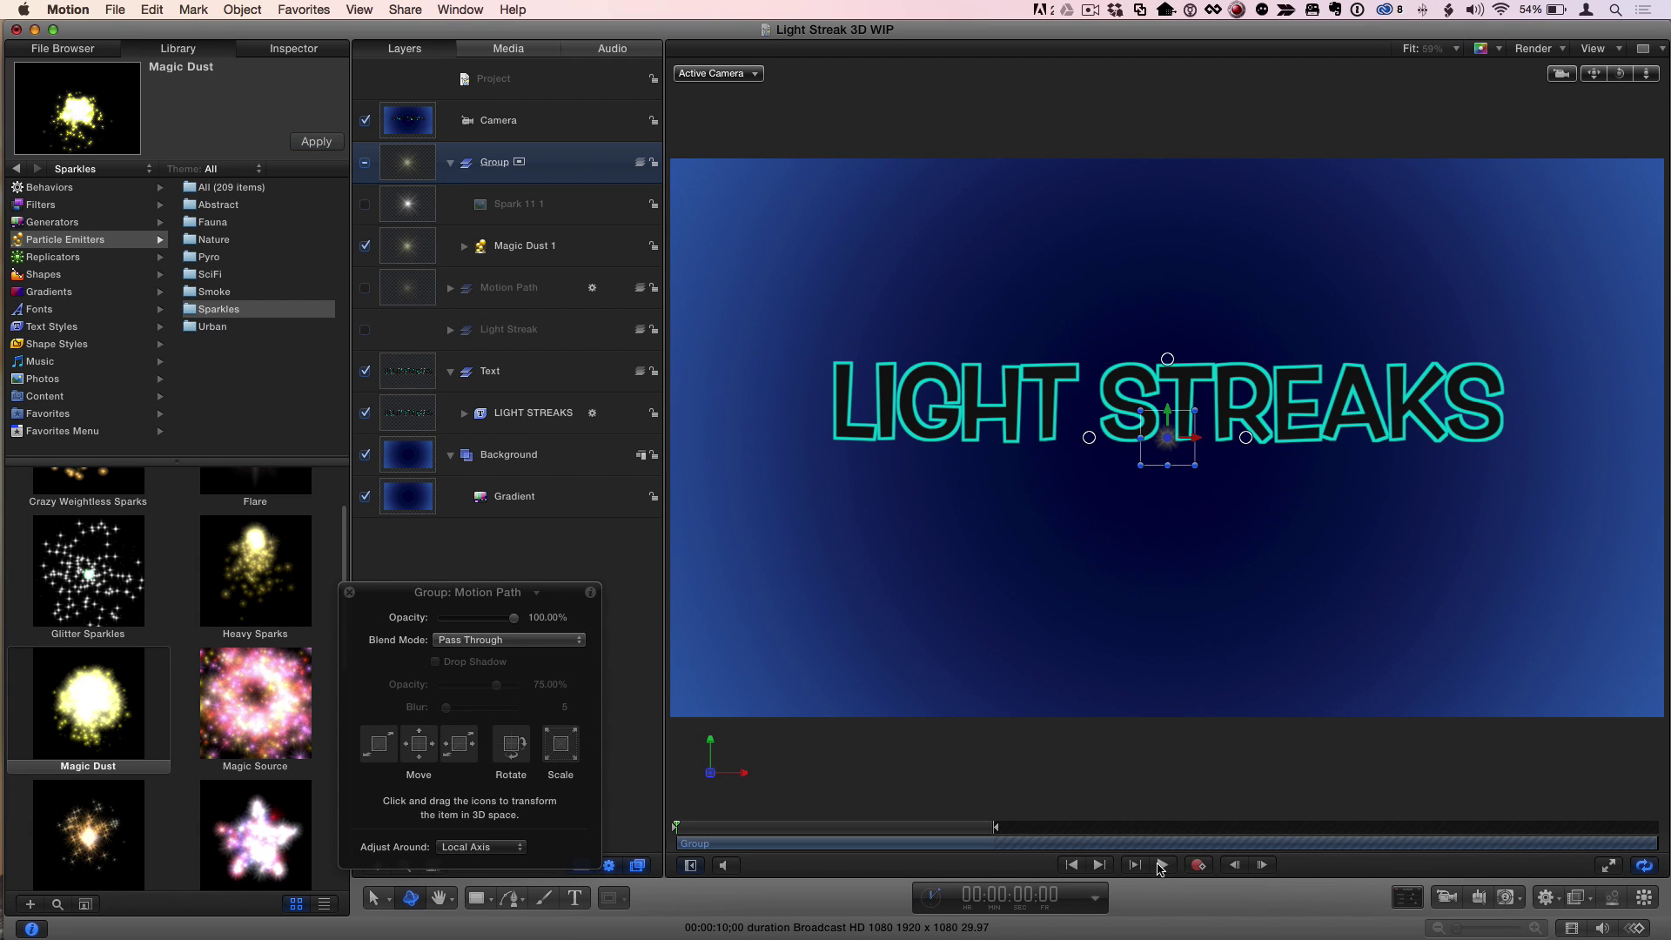
Step: Play back the Magic Dust emitter's animation and return the playhead to the first frame
{"action": "left_click", "coordinate": [1161, 864]}
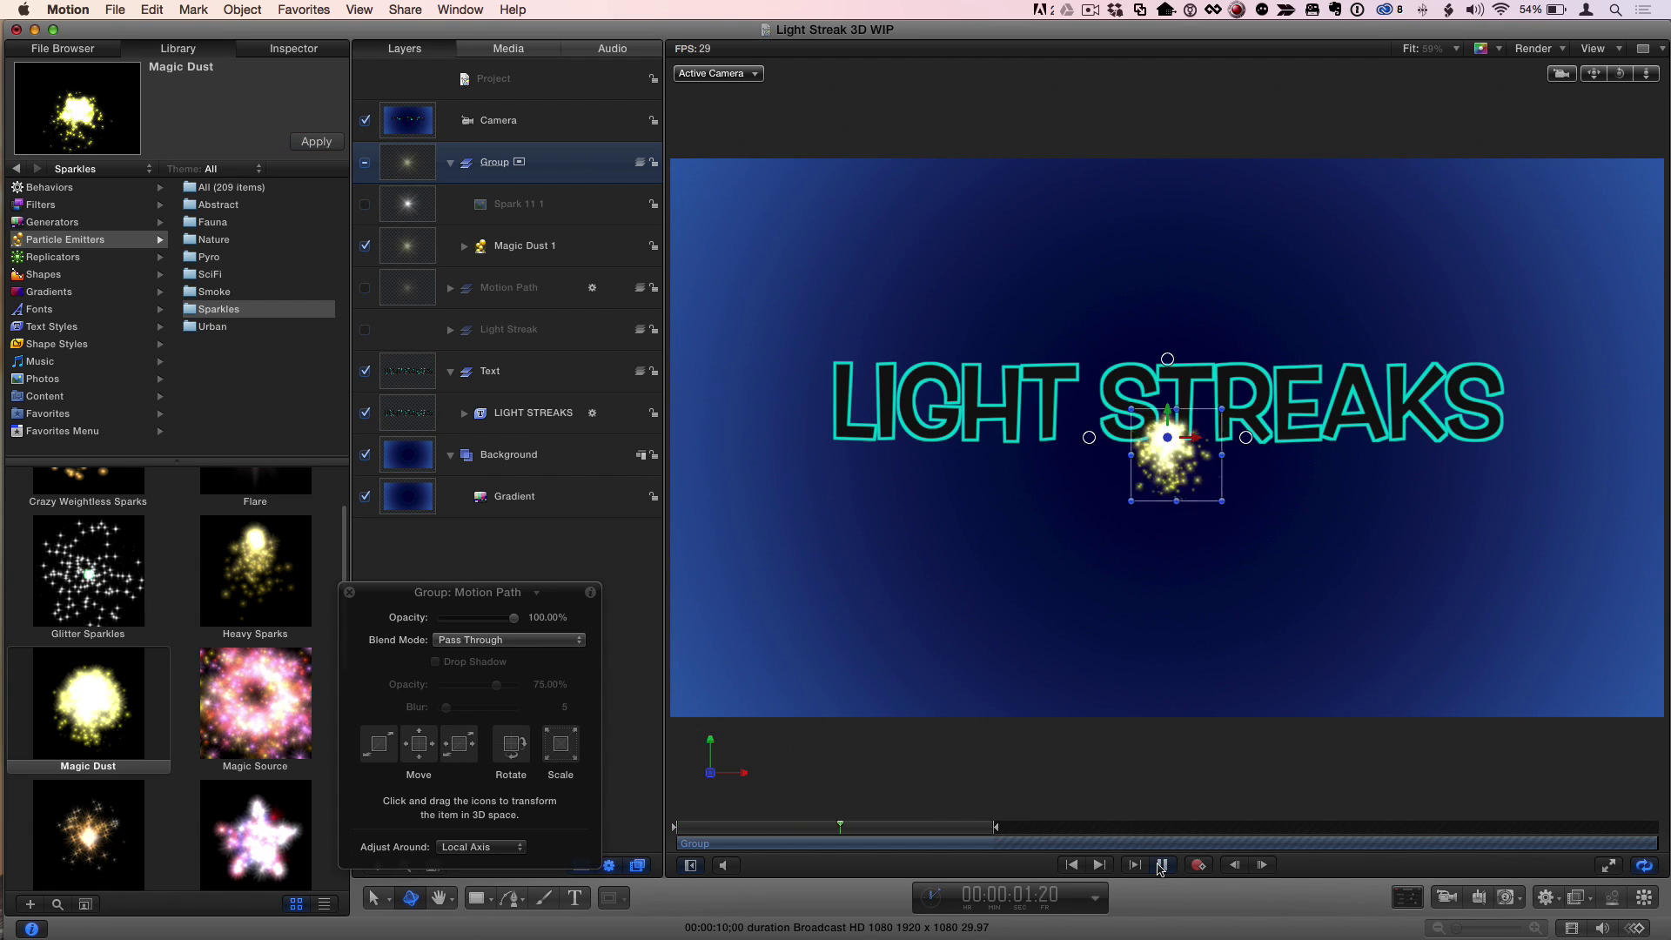
{"action": "left_click", "coordinate": [1161, 867]}
{"action": "left_click_drag", "start_coordinate": [893, 827], "coordinate": [668, 809]}
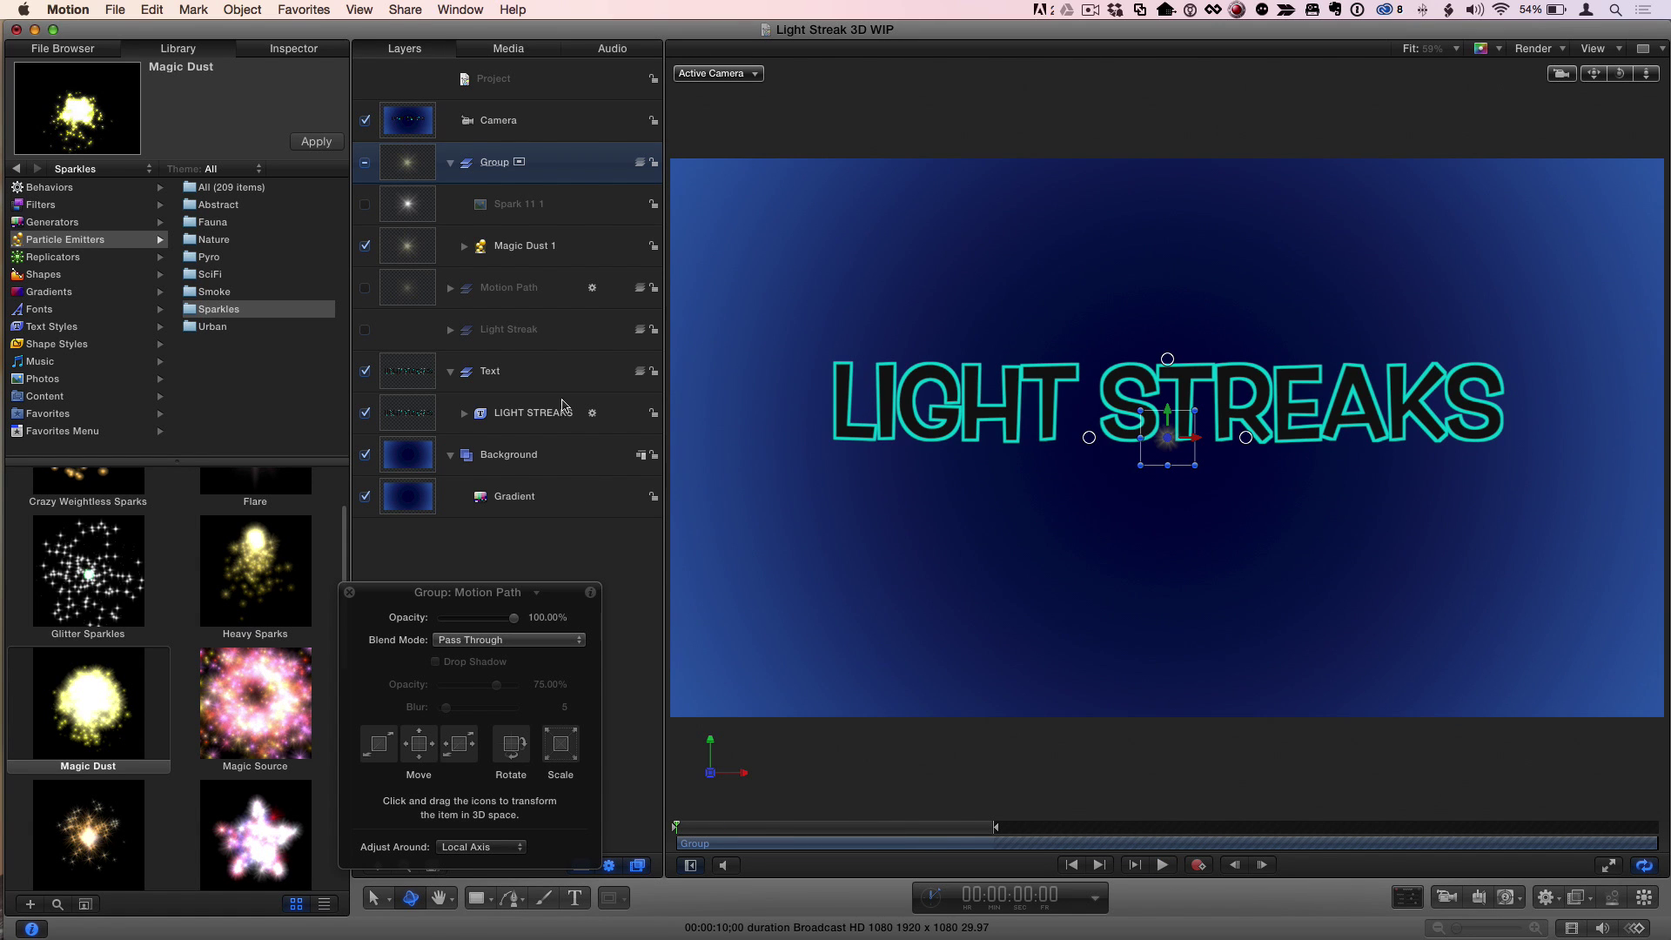
Step: Add a Basic Motion Motion Path behavior to the Magic Dust 1 emitter
{"action": "left_click", "coordinate": [524, 247]}
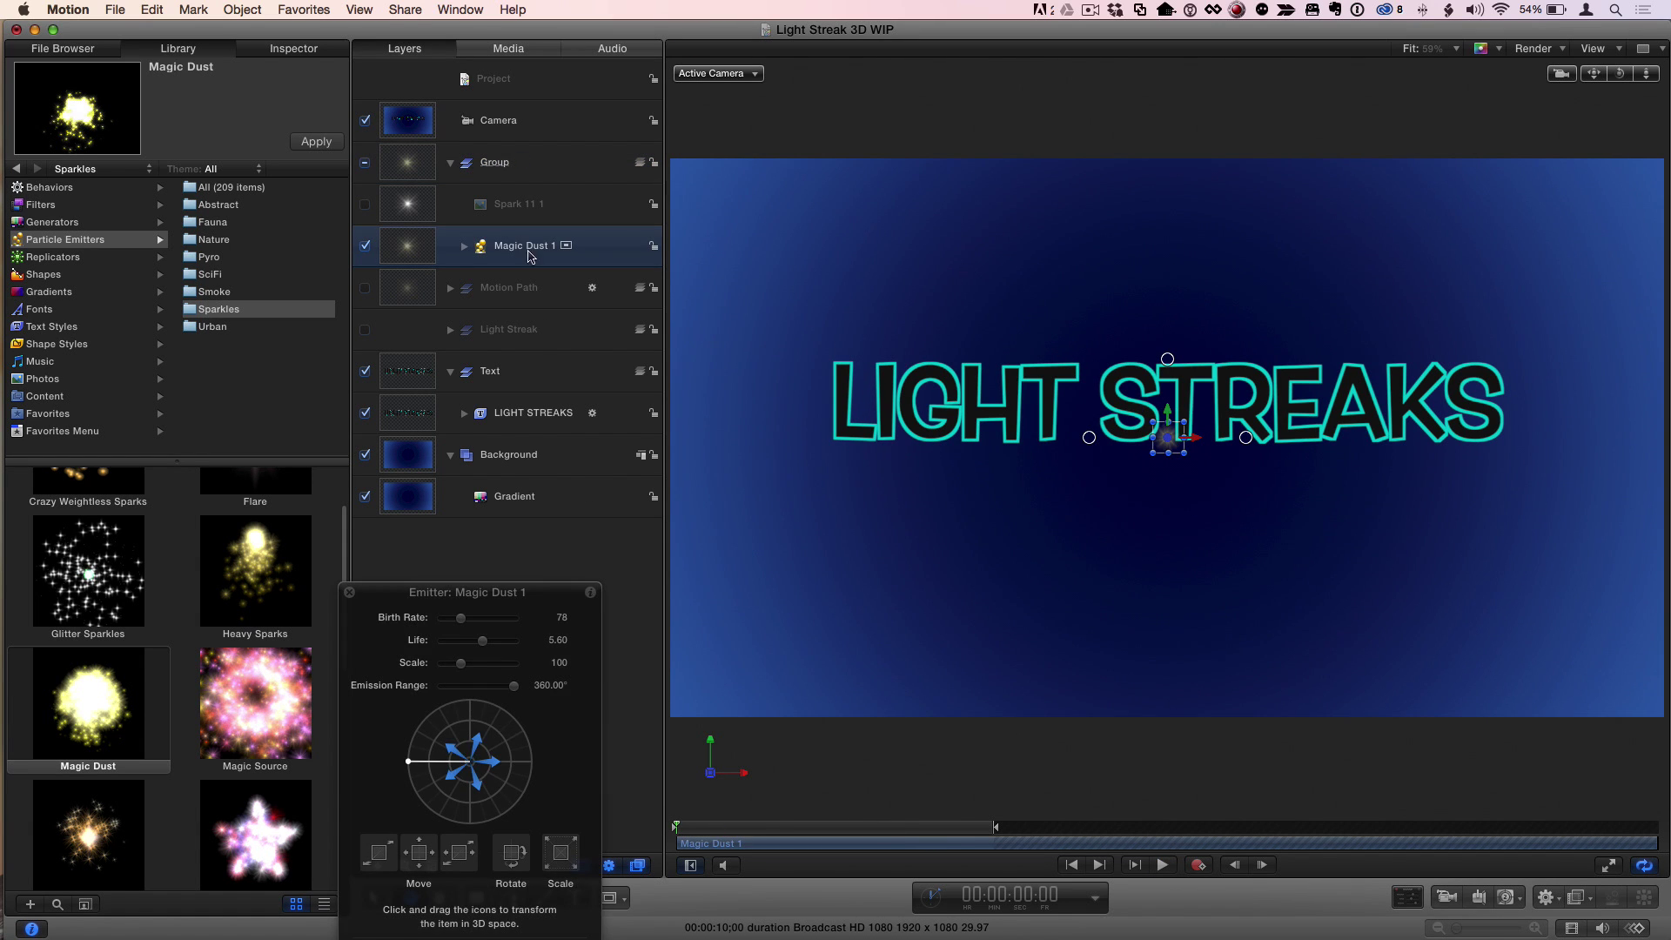
{"action": "left_click", "coordinate": [1549, 898]}
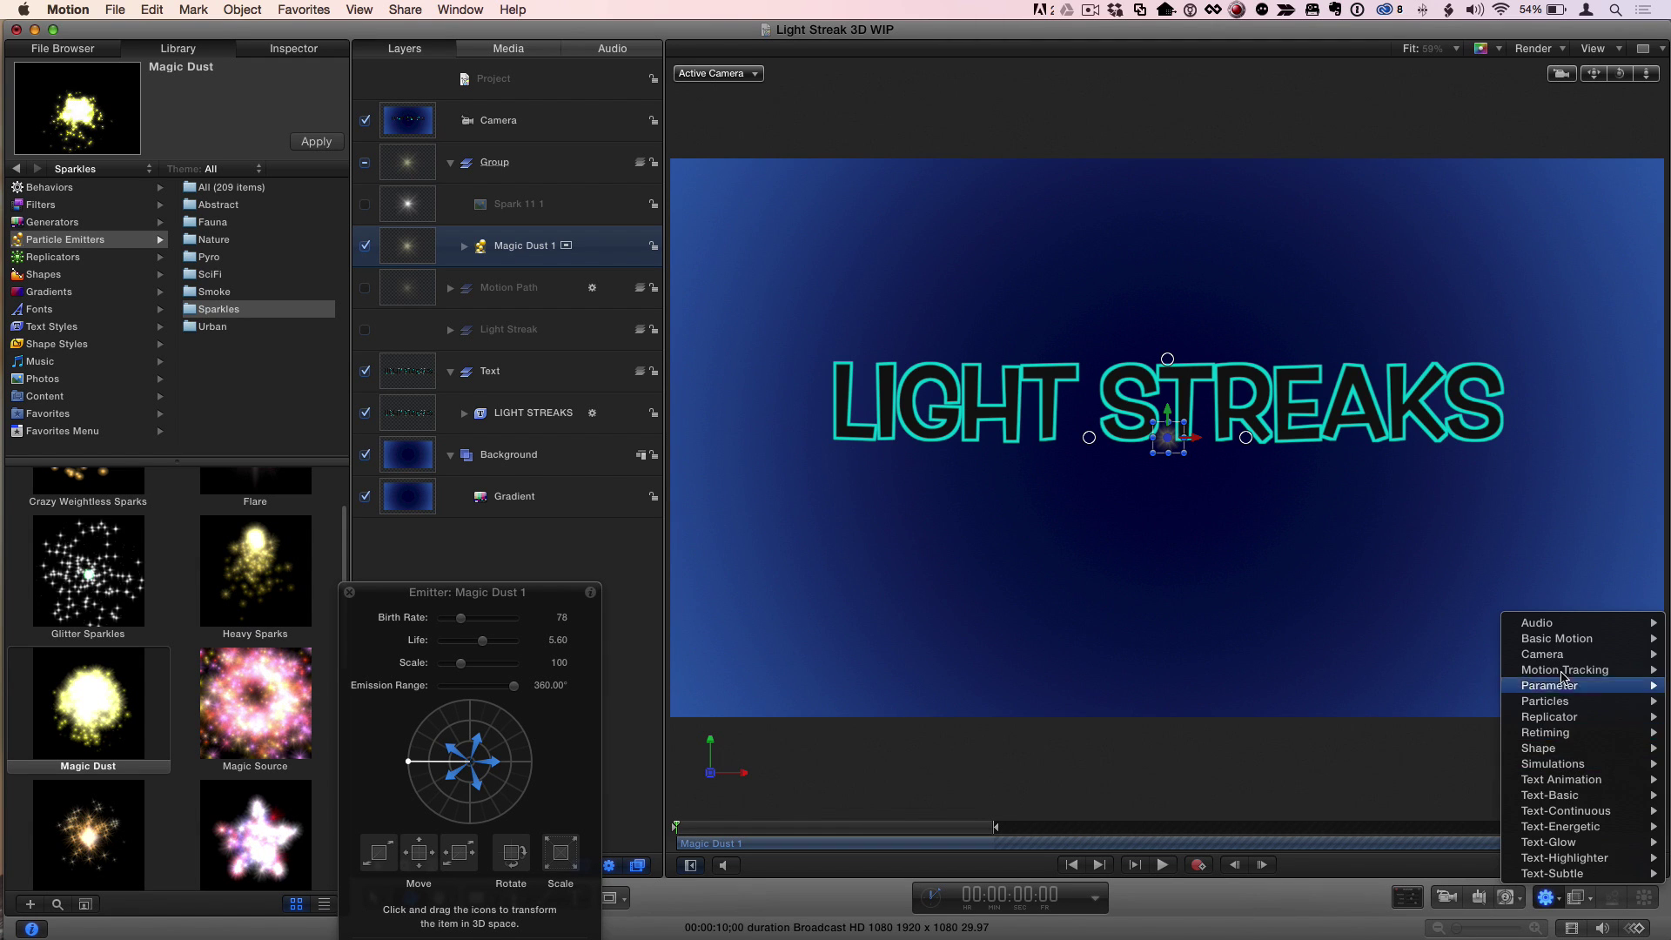
{"action": "mouse_move", "coordinate": [1562, 642]}
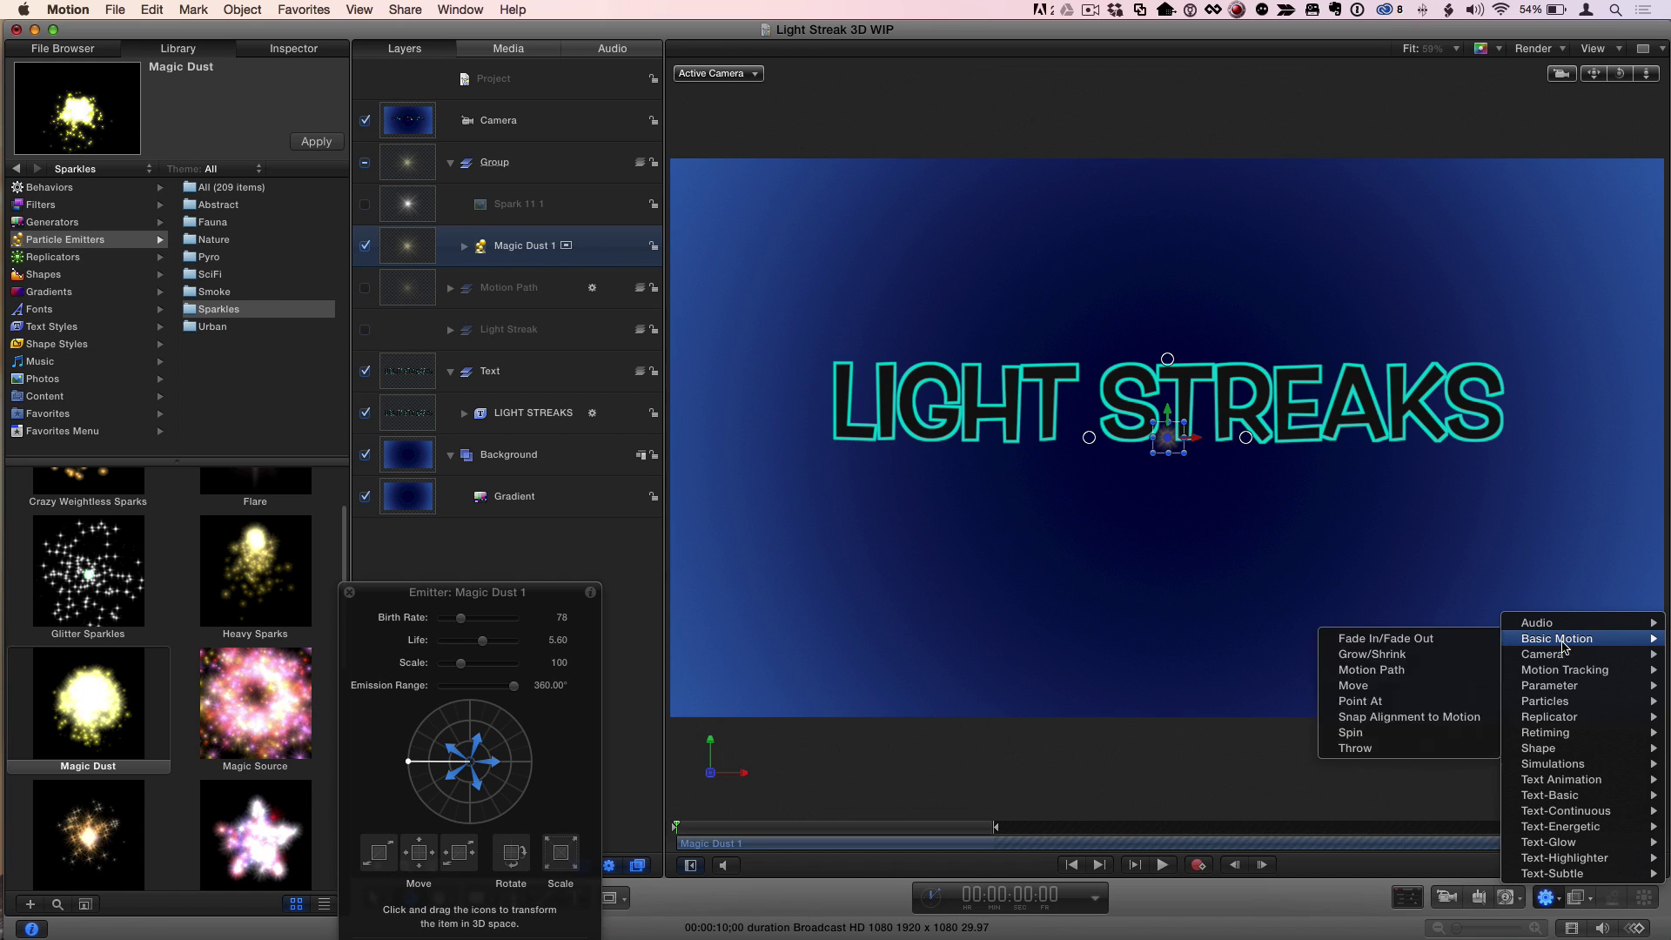
{"action": "left_click", "coordinate": [1435, 676]}
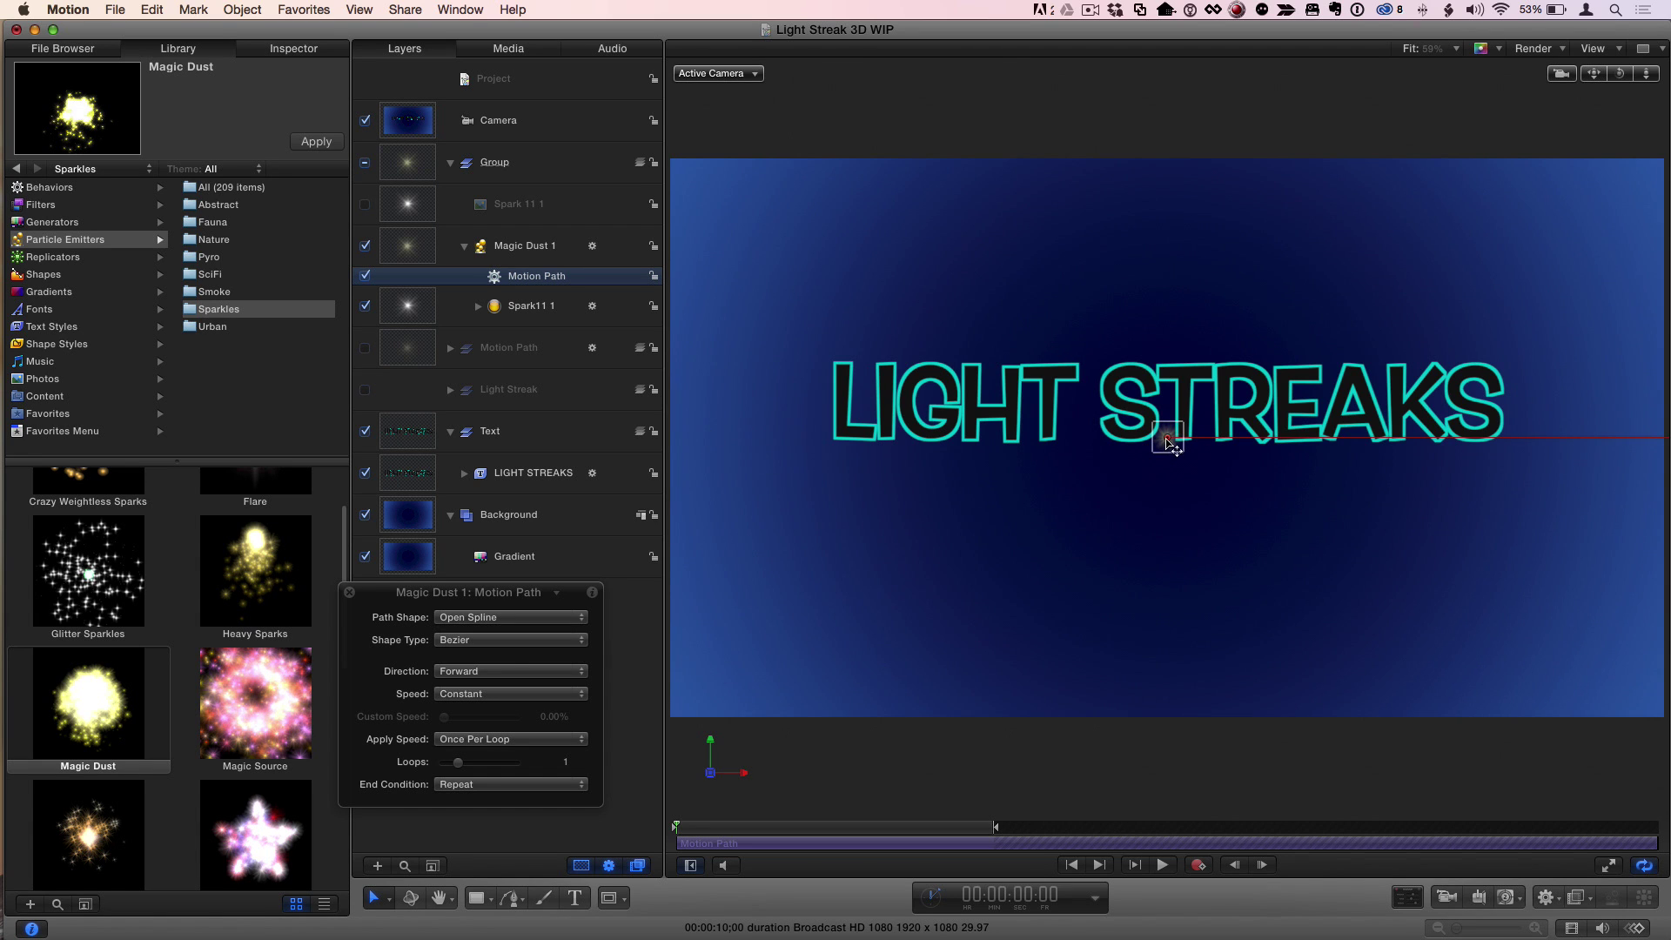
Step: Move the motion path's start point beyond the left edge of the frame and add control points along the path beneath the text
{"action": "left_click_drag", "start_coordinate": [1169, 442], "coordinate": [722, 443]}
{"action": "key", "text": "z"}
{"action": "left_click_drag", "start_coordinate": [1414, 517], "coordinate": [1303, 514]}
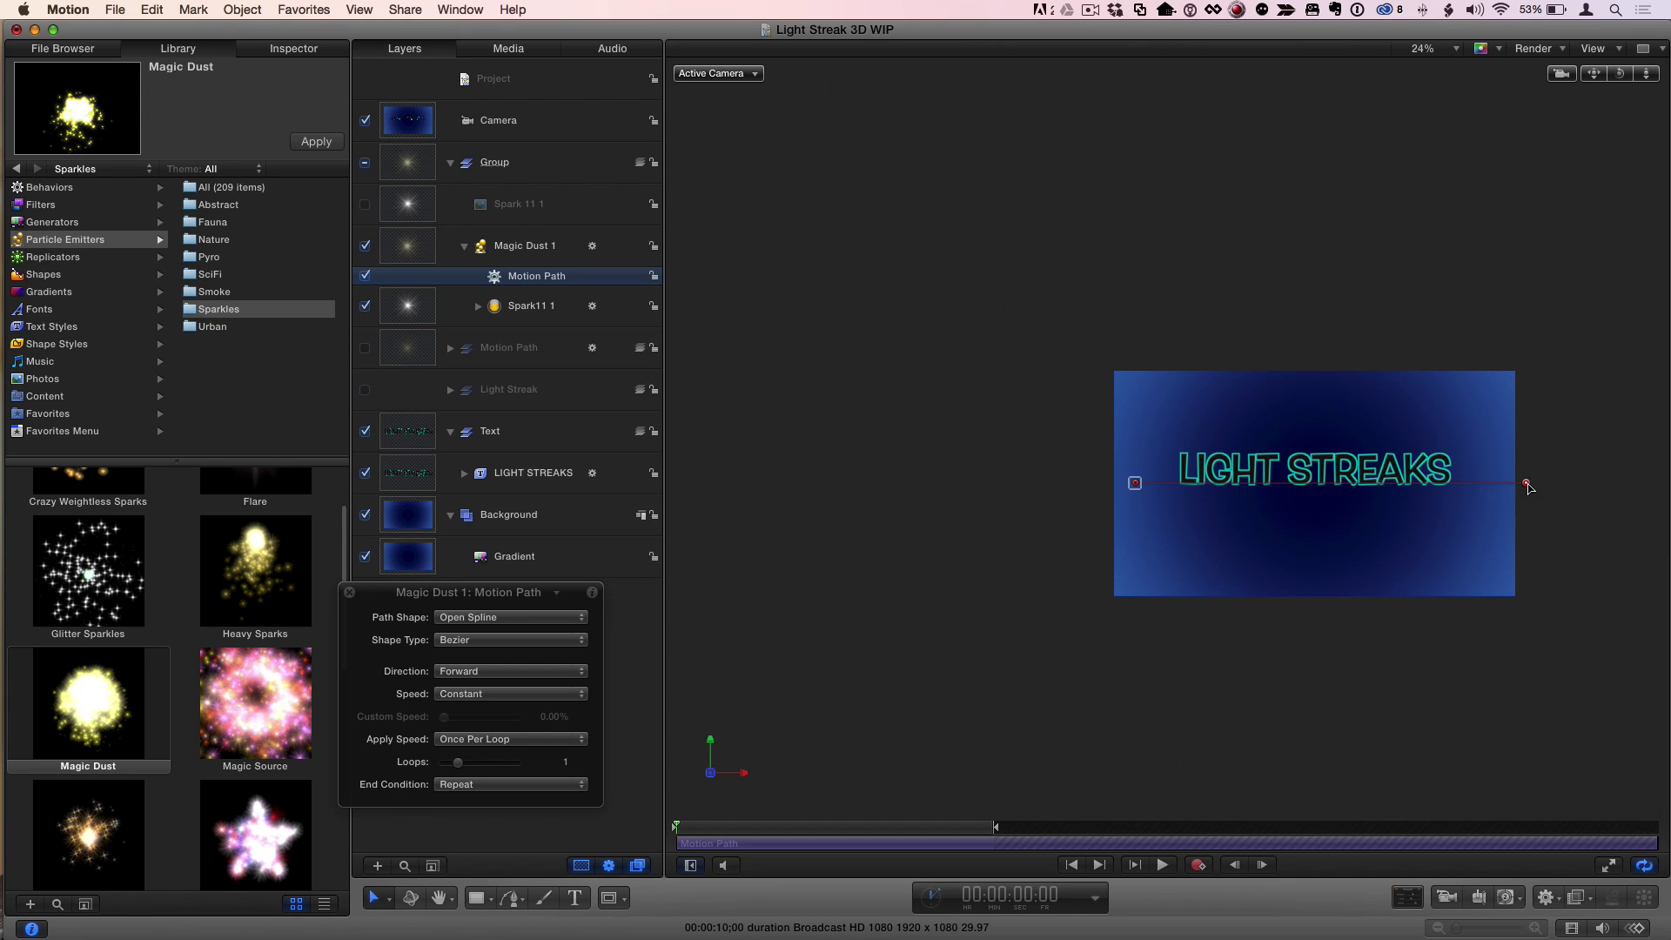
{"action": "left_click_drag", "start_coordinate": [1135, 483], "coordinate": [1089, 484]}
{"action": "key", "text": "shift+z"}
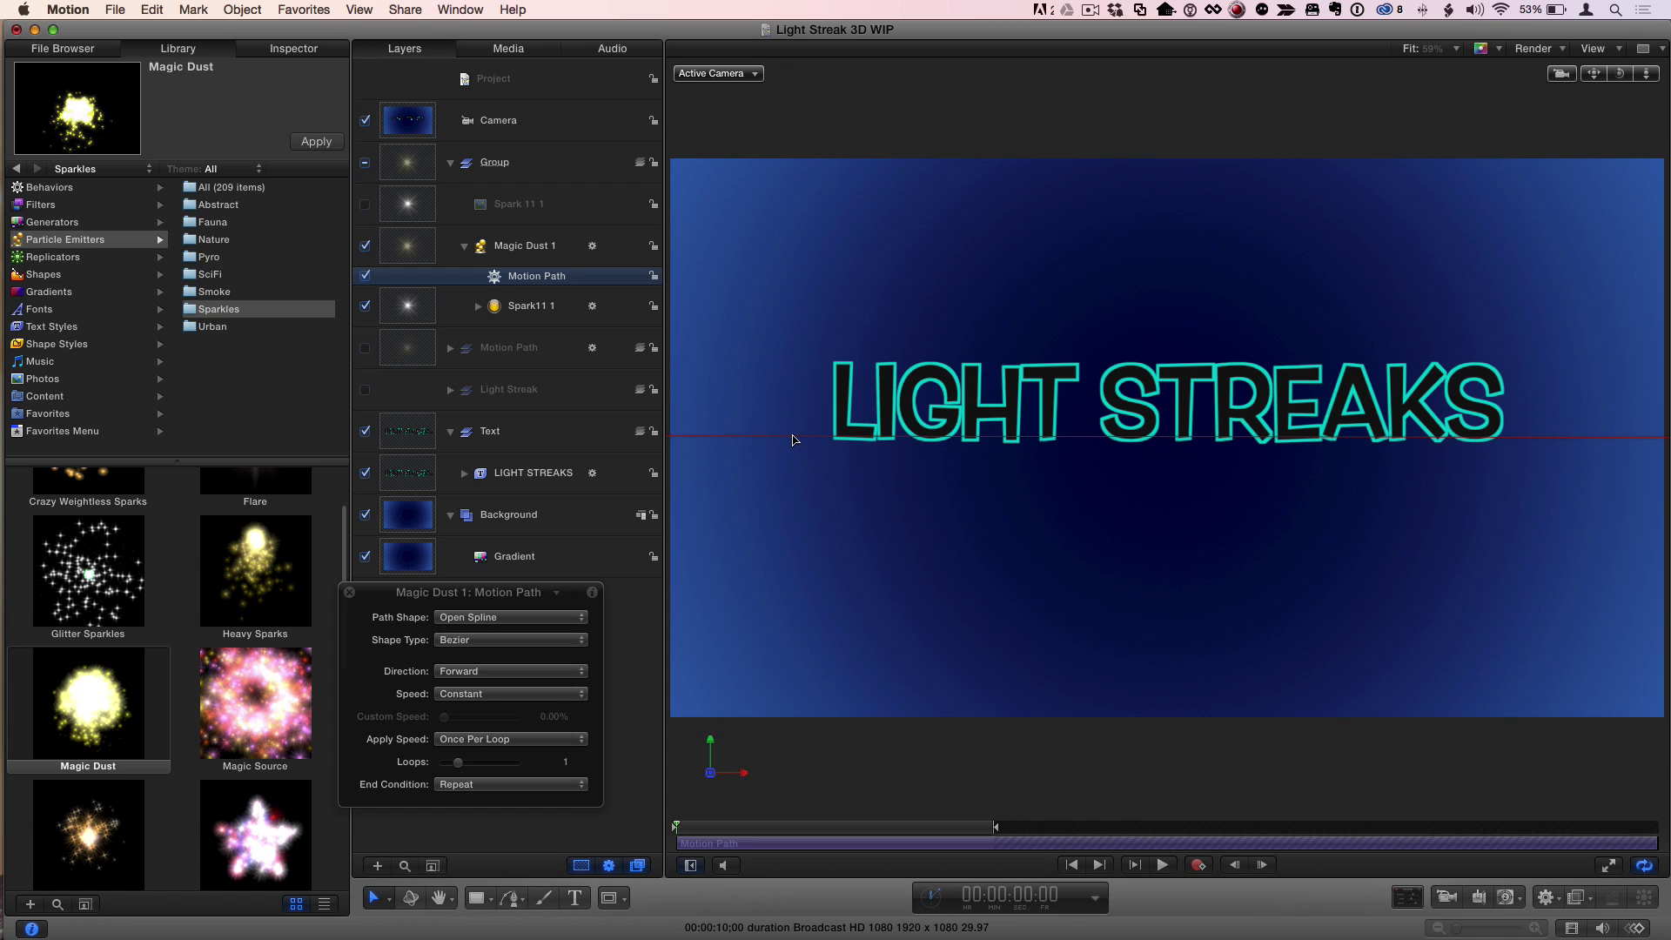
{"action": "left_click", "coordinate": [1099, 437], "text": "alt"}
{"action": "left_click", "coordinate": [1435, 437], "text": "alt"}
Step: Extend the play range's out point to 00:00:04:08 and move the playhead back to 00:00:00:15
{"action": "left_click", "coordinate": [974, 831]}
{"action": "left_click_drag", "start_coordinate": [974, 831], "coordinate": [1096, 830]}
{"action": "key", "text": "alt+super+o"}
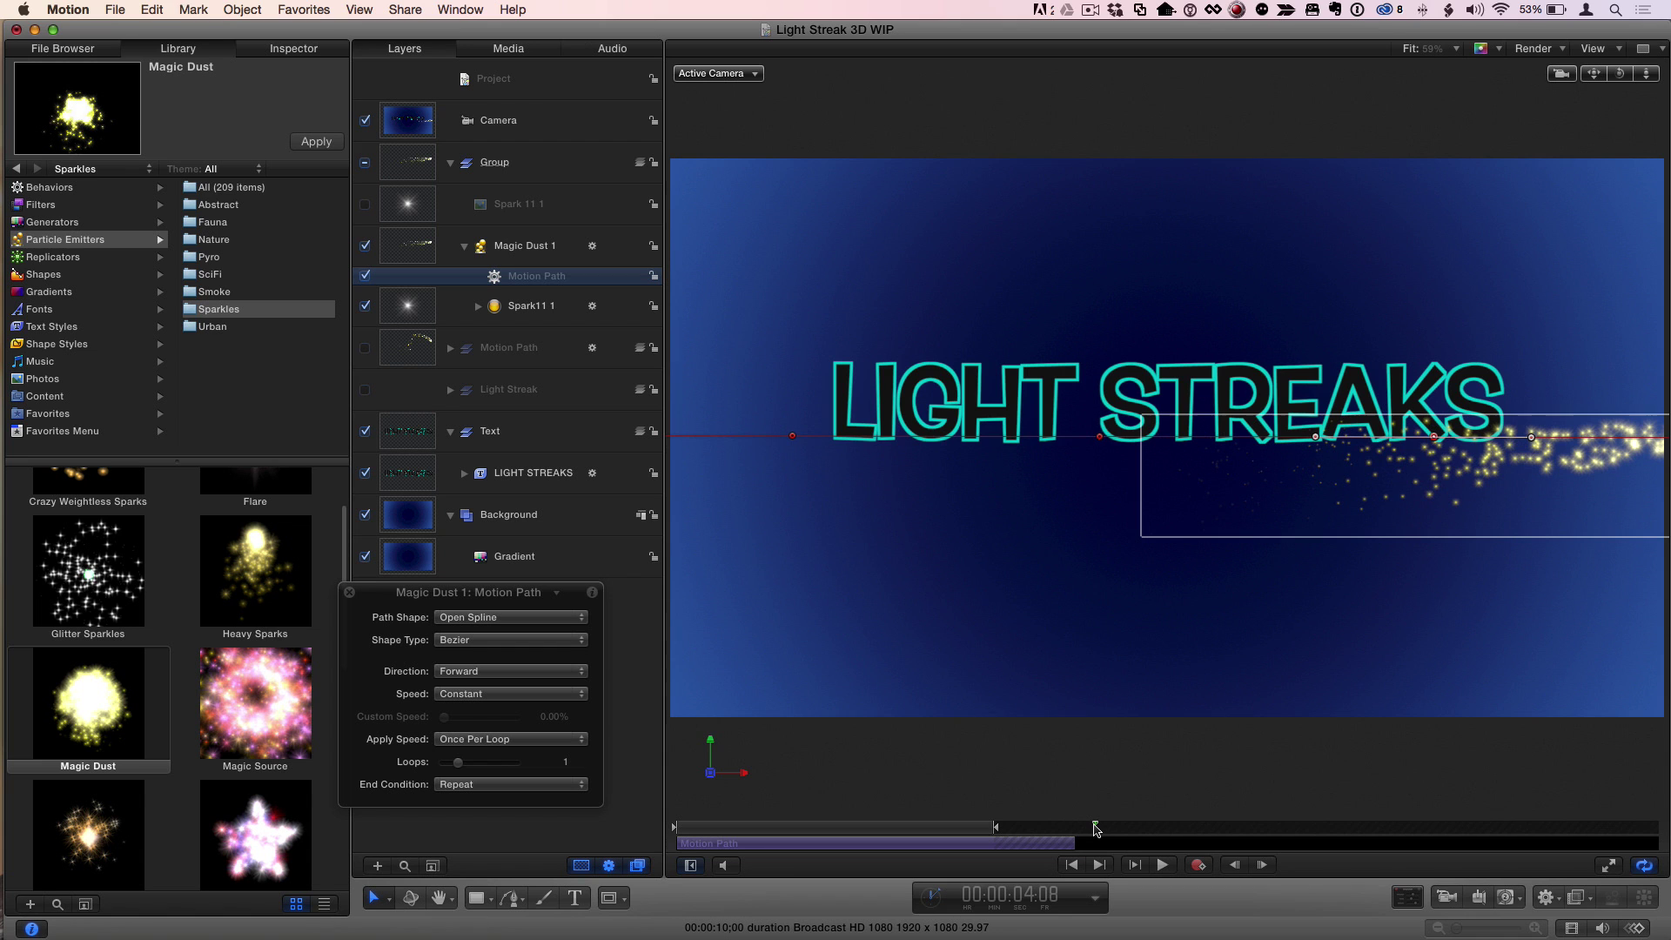
{"action": "key", "text": "alt+super+o"}
{"action": "left_click_drag", "start_coordinate": [975, 827], "coordinate": [728, 839]}
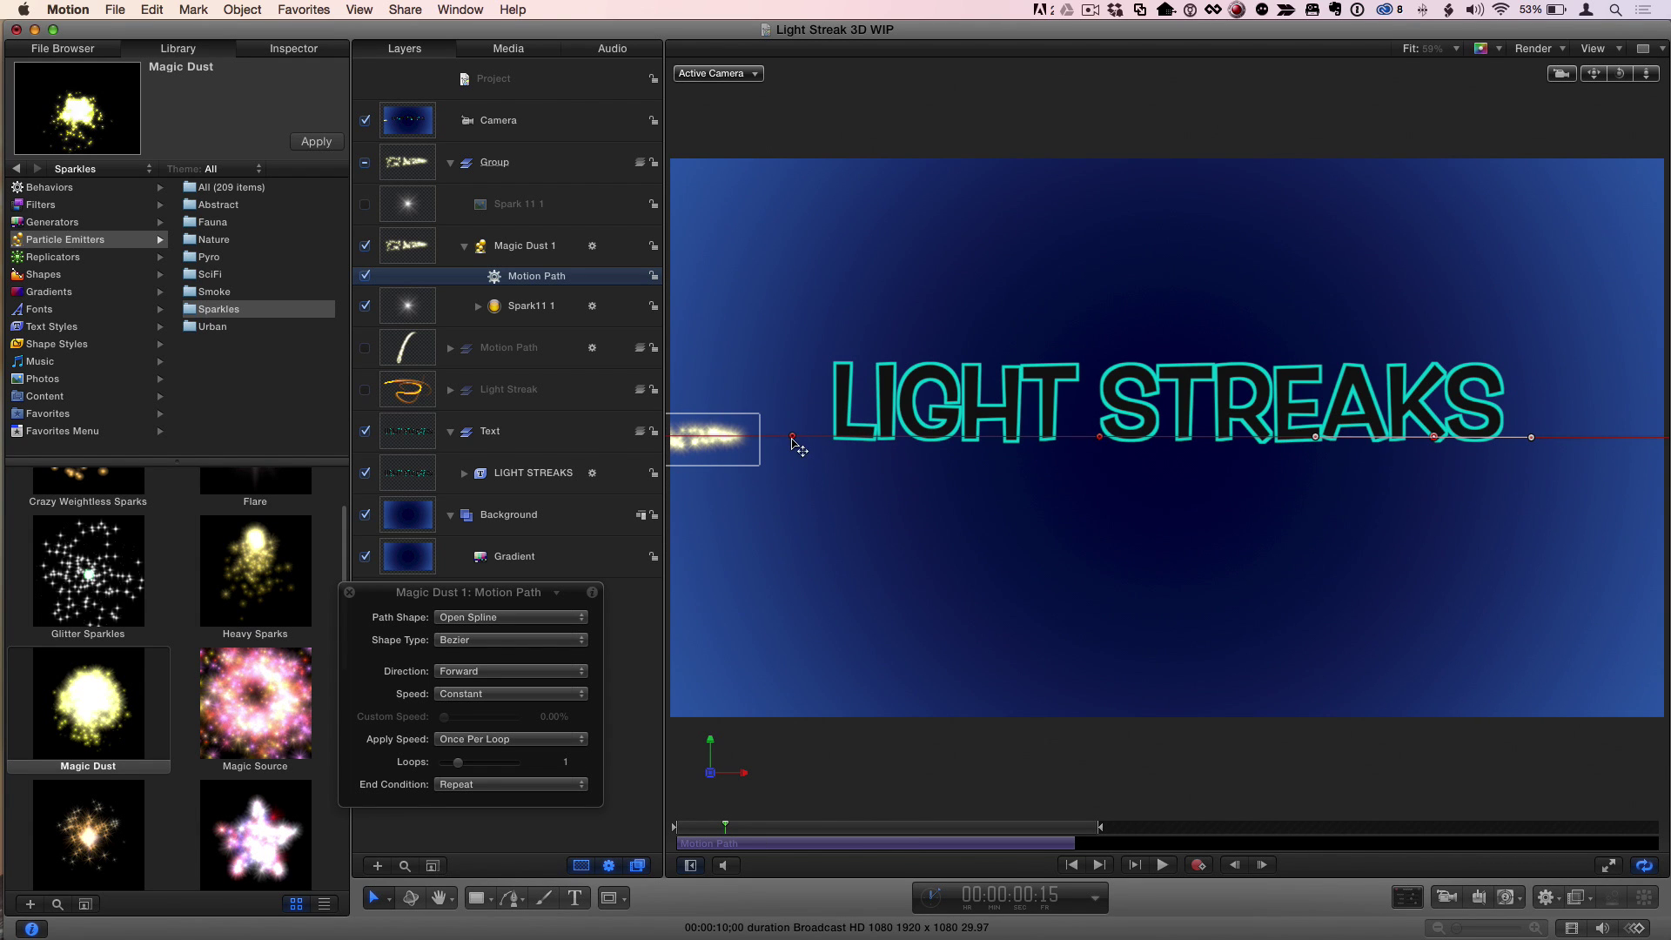
Step: Bend the path into a wave around the text by raising its outer control points and lowering the middle one, and play it back
{"action": "left_click_drag", "start_coordinate": [792, 436], "coordinate": [803, 303]}
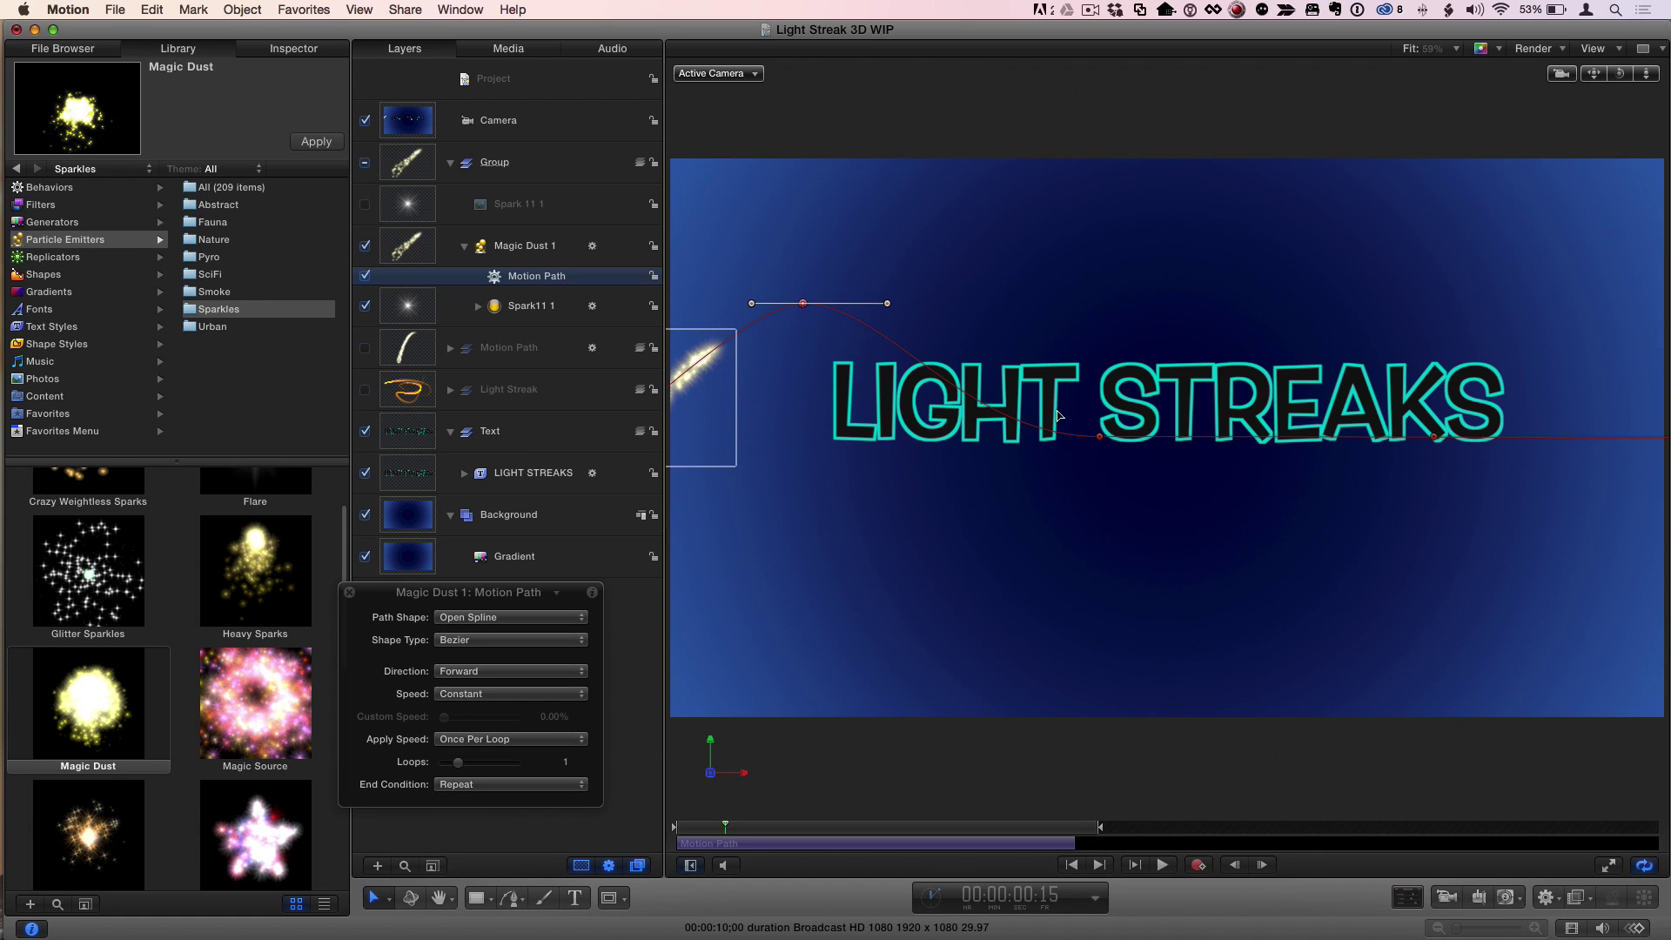
{"action": "left_click_drag", "start_coordinate": [1102, 437], "coordinate": [1104, 518]}
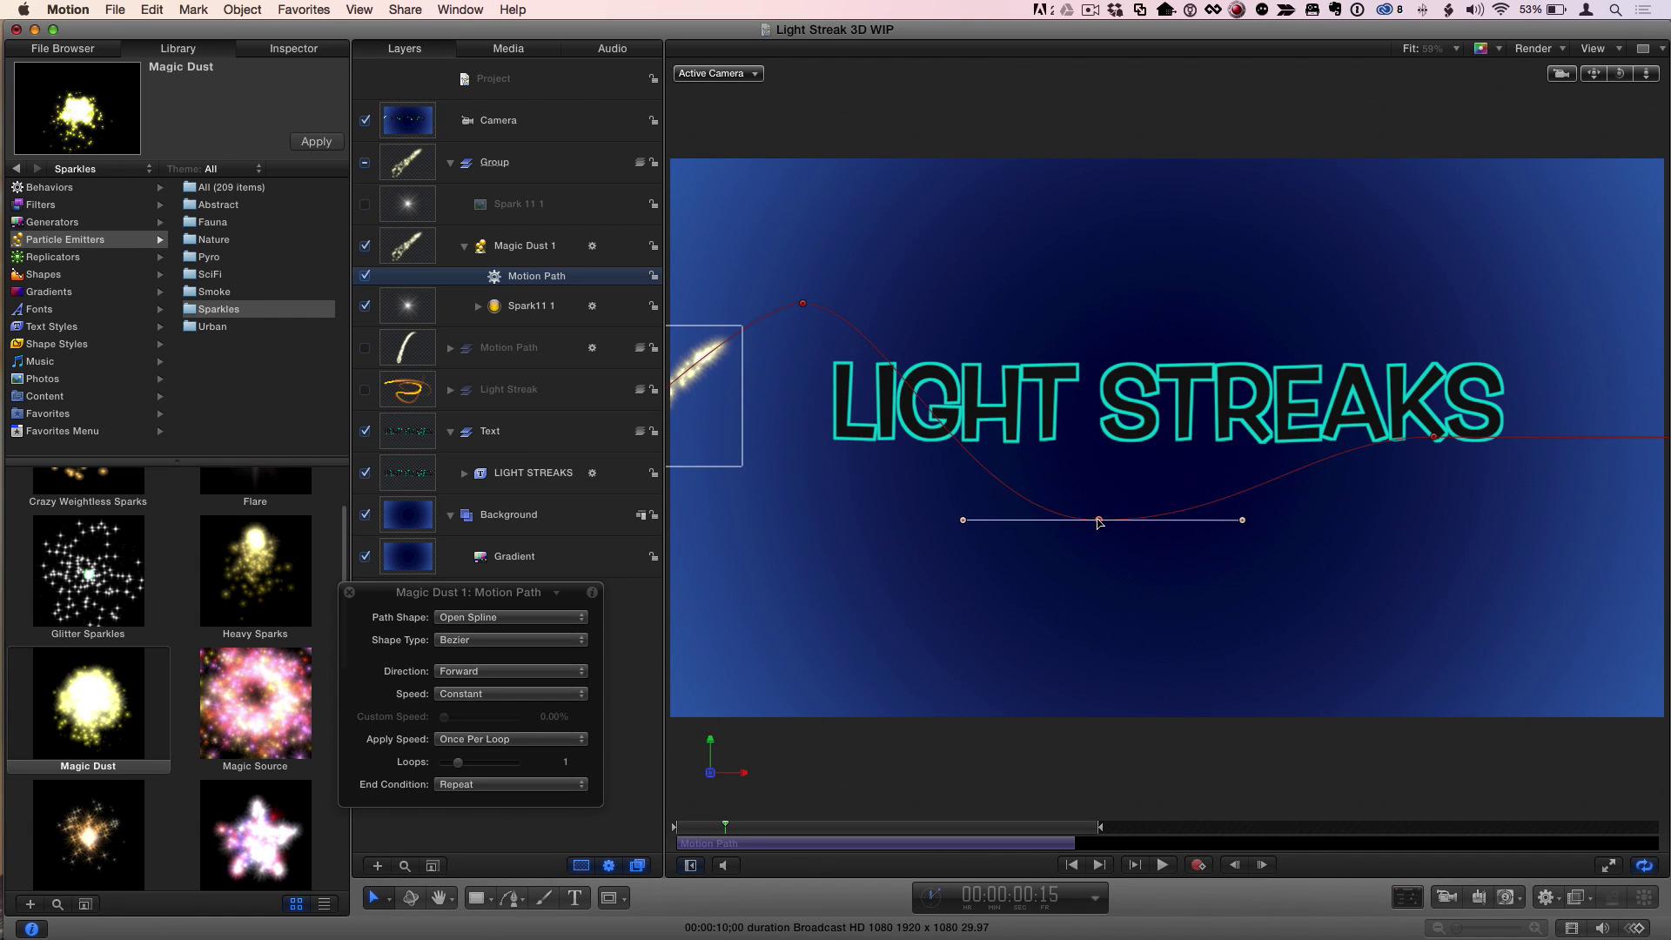
{"action": "left_click_drag", "start_coordinate": [1443, 444], "coordinate": [1425, 334]}
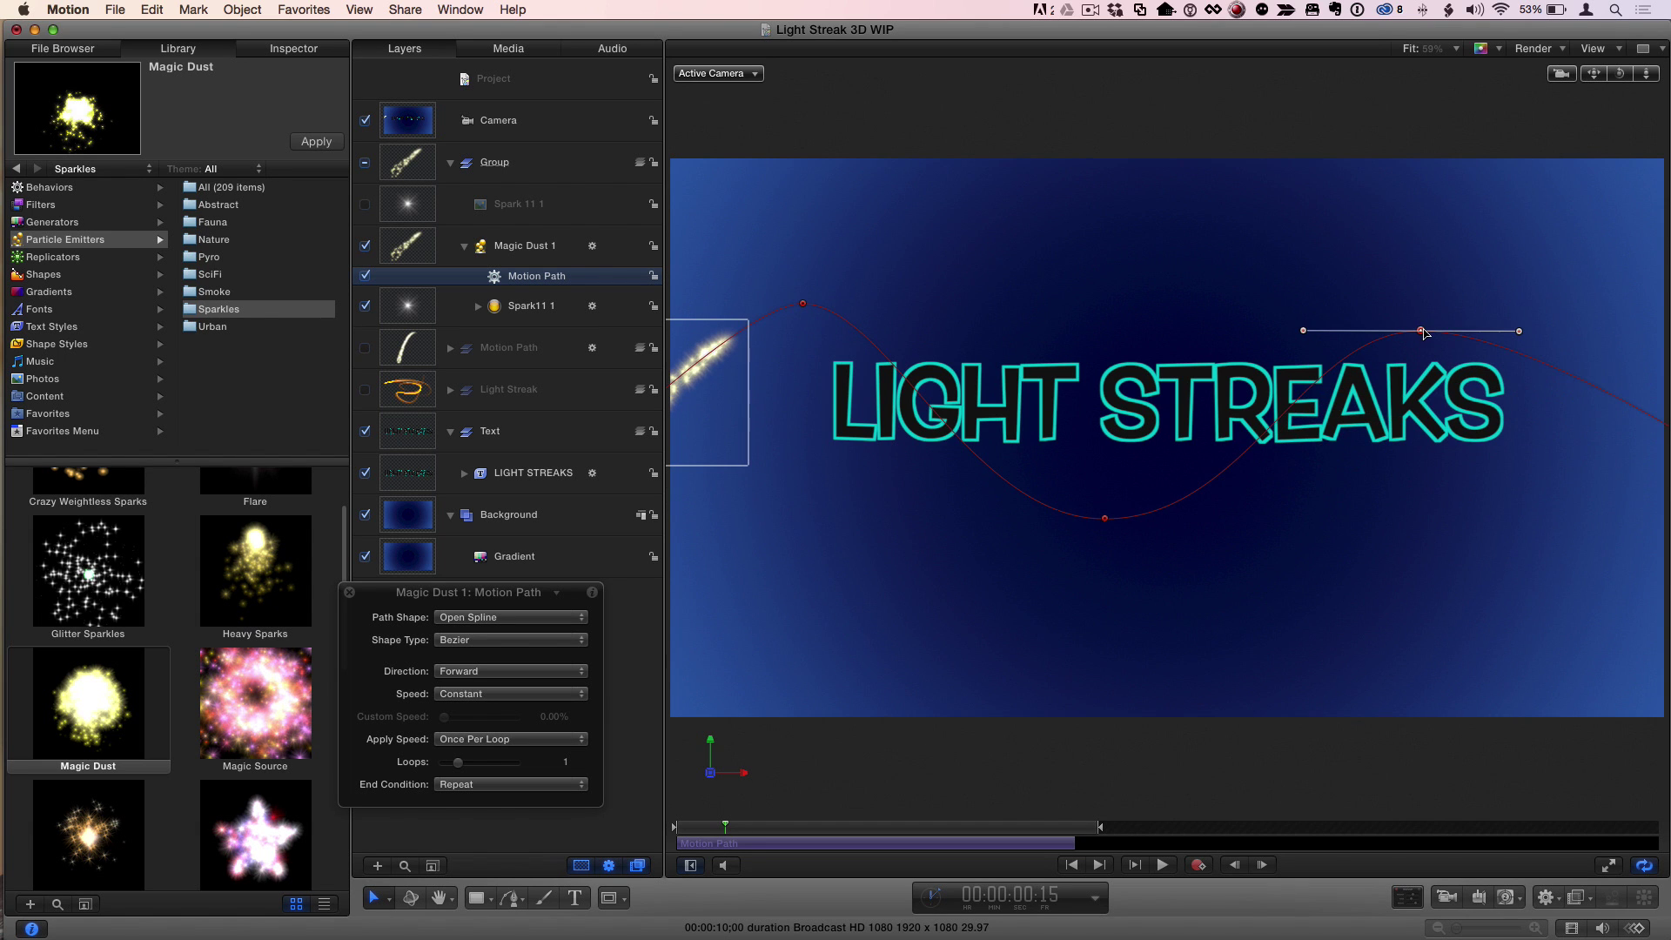
{"action": "key", "text": "space"}
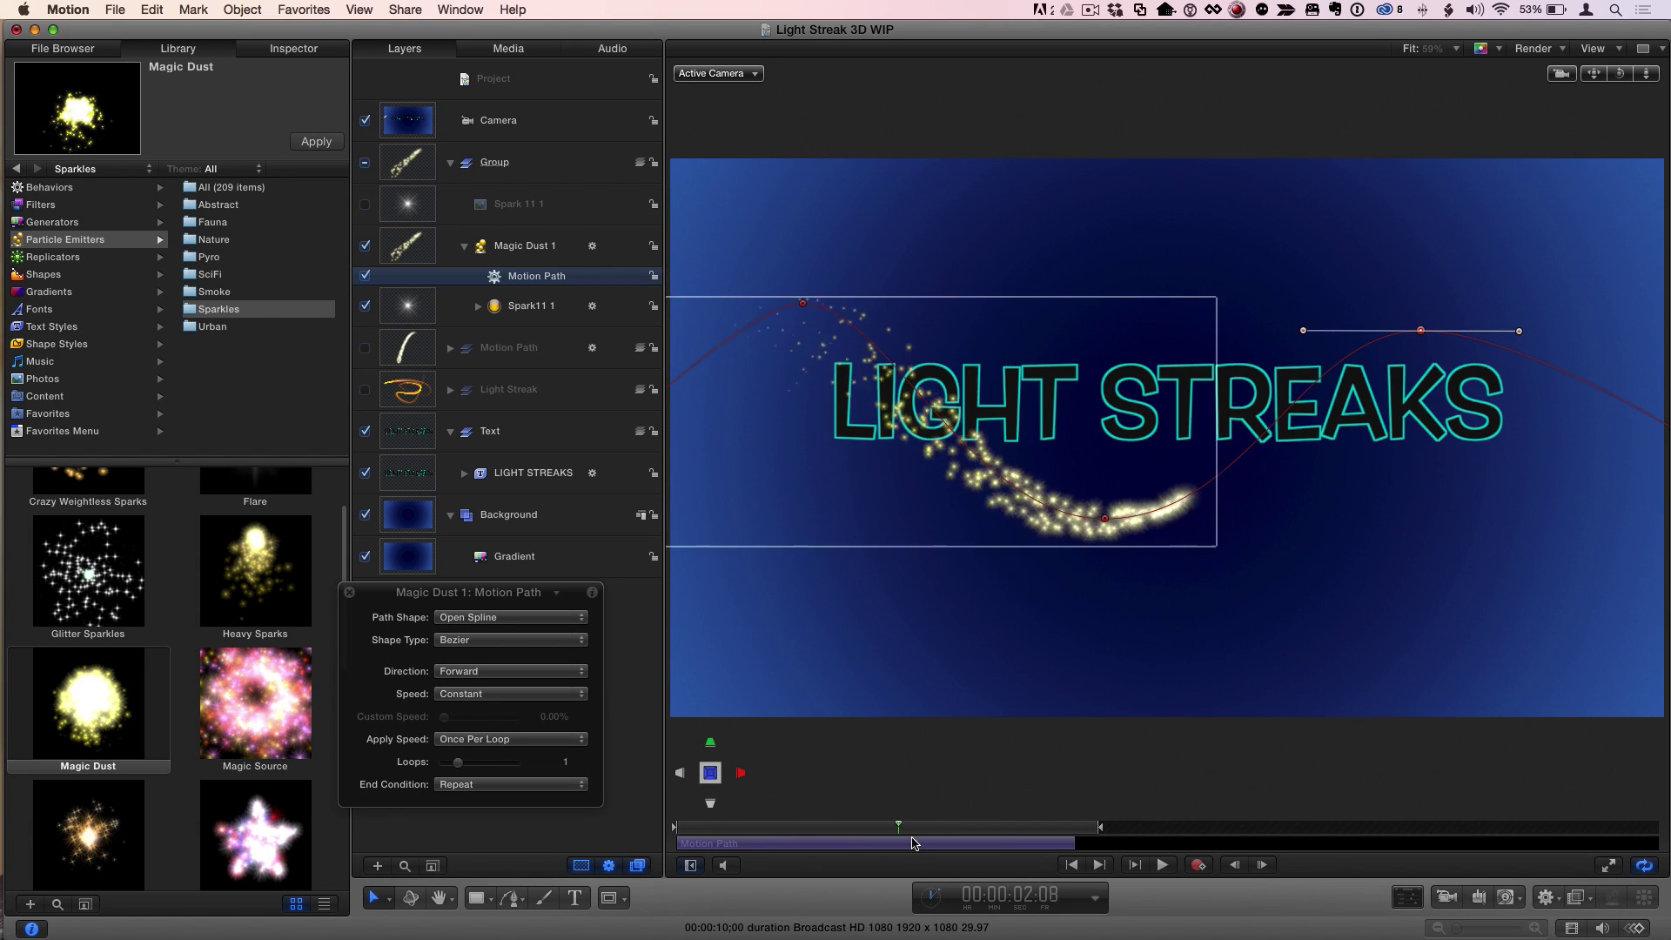
Step: Offset the motion path's control points in depth on both sides of the text from the Right view
{"action": "left_click", "coordinate": [742, 773]}
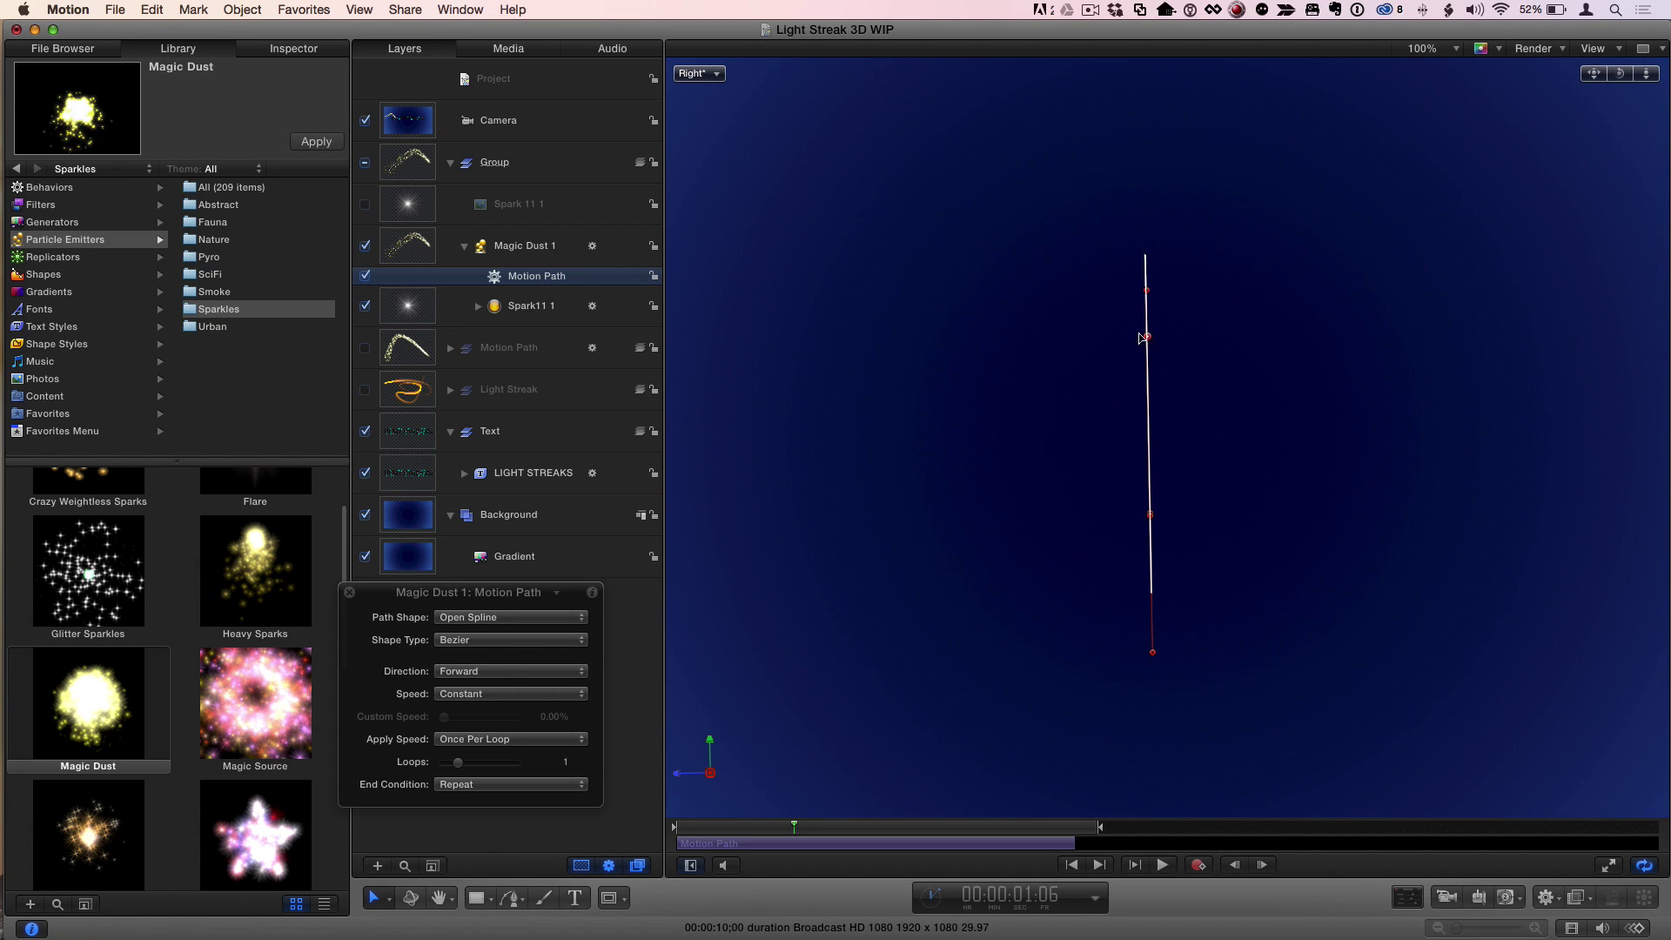
{"action": "left_click_drag", "start_coordinate": [1145, 337], "coordinate": [1103, 337]}
{"action": "left_click_drag", "start_coordinate": [1151, 515], "coordinate": [1225, 519]}
{"action": "left_click_drag", "start_coordinate": [1147, 291], "coordinate": [1186, 288]}
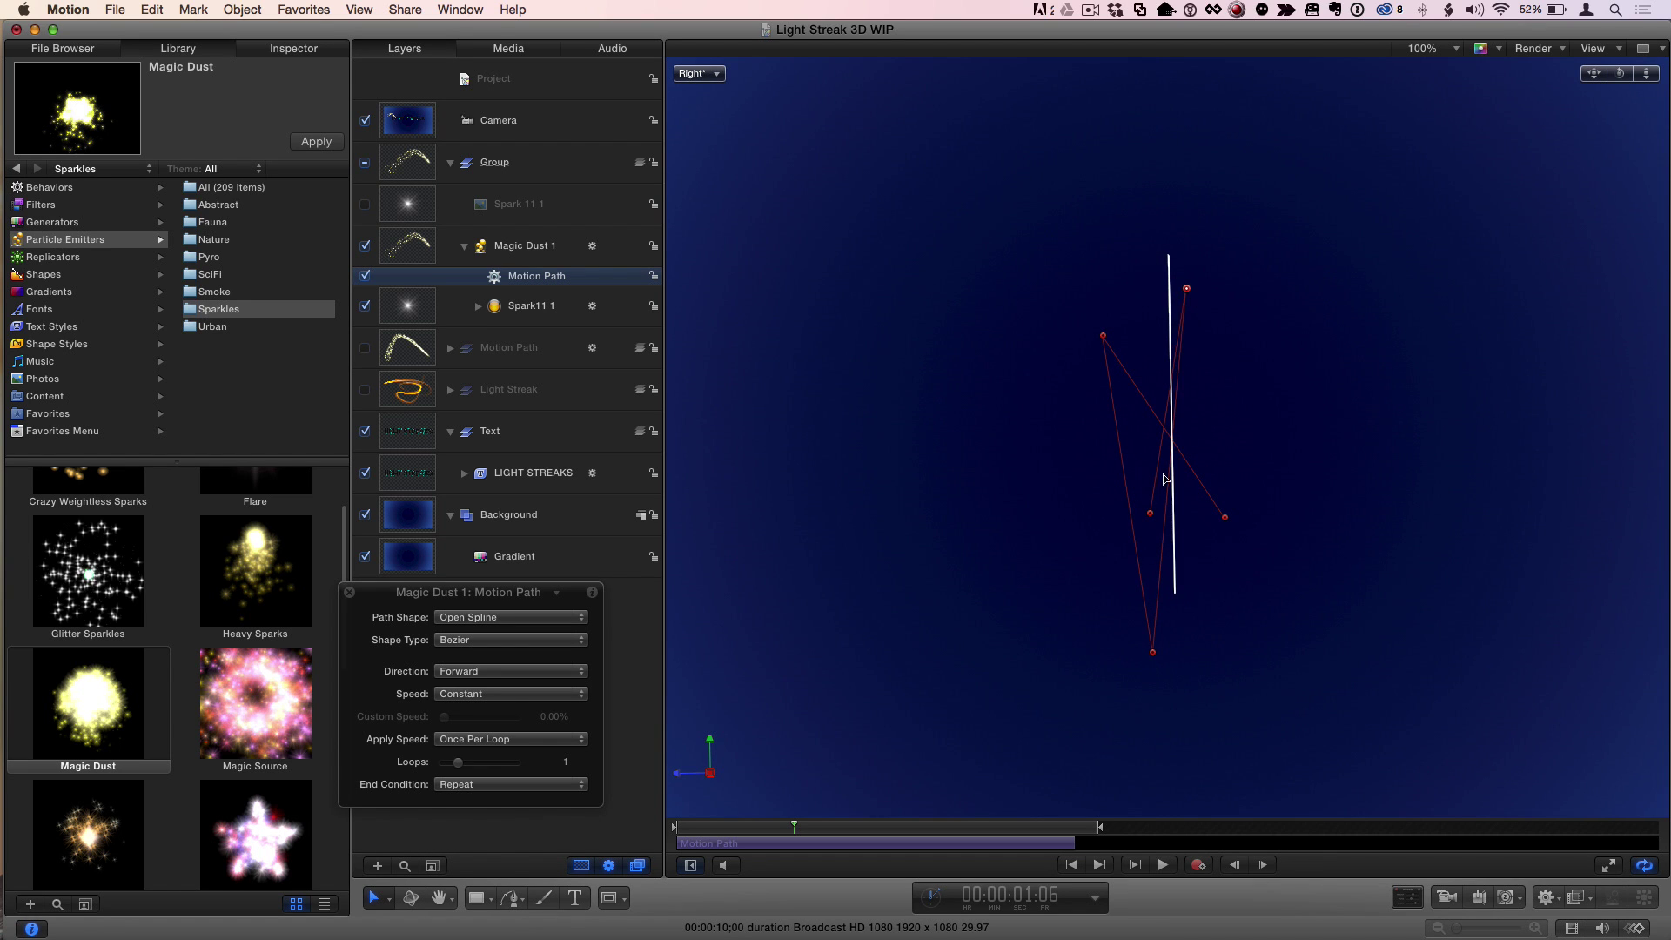
{"action": "left_click_drag", "start_coordinate": [1152, 514], "coordinate": [1215, 509]}
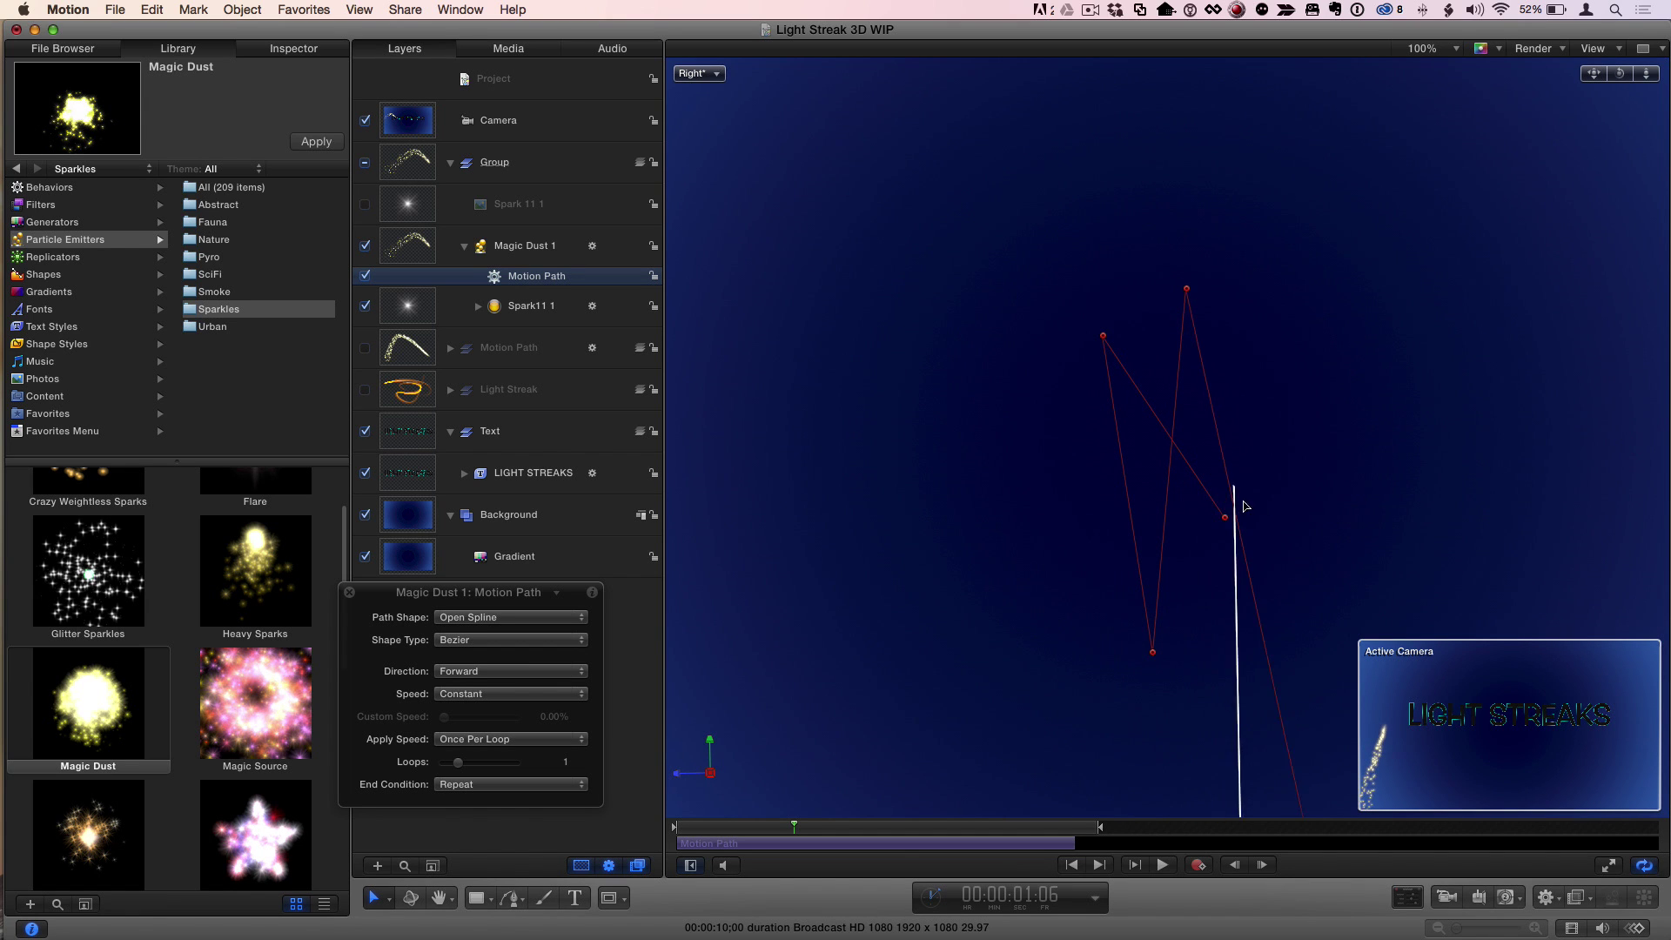
{"action": "left_click_drag", "start_coordinate": [1115, 501], "coordinate": [1096, 501]}
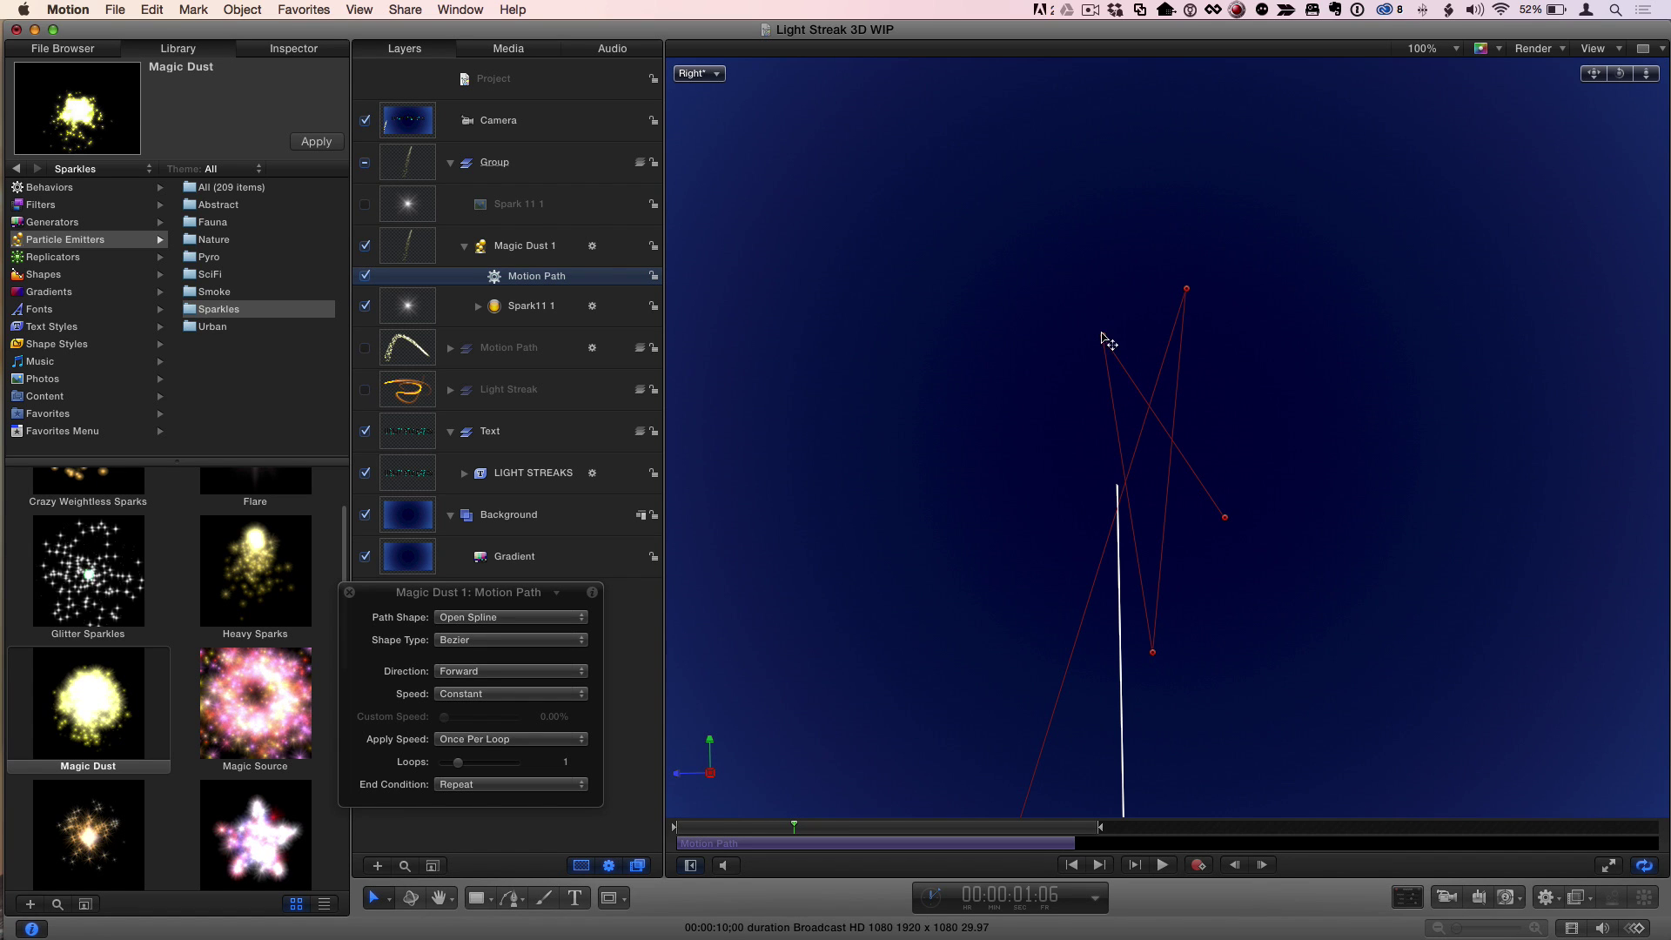
{"action": "left_click_drag", "start_coordinate": [1102, 335], "coordinate": [993, 329]}
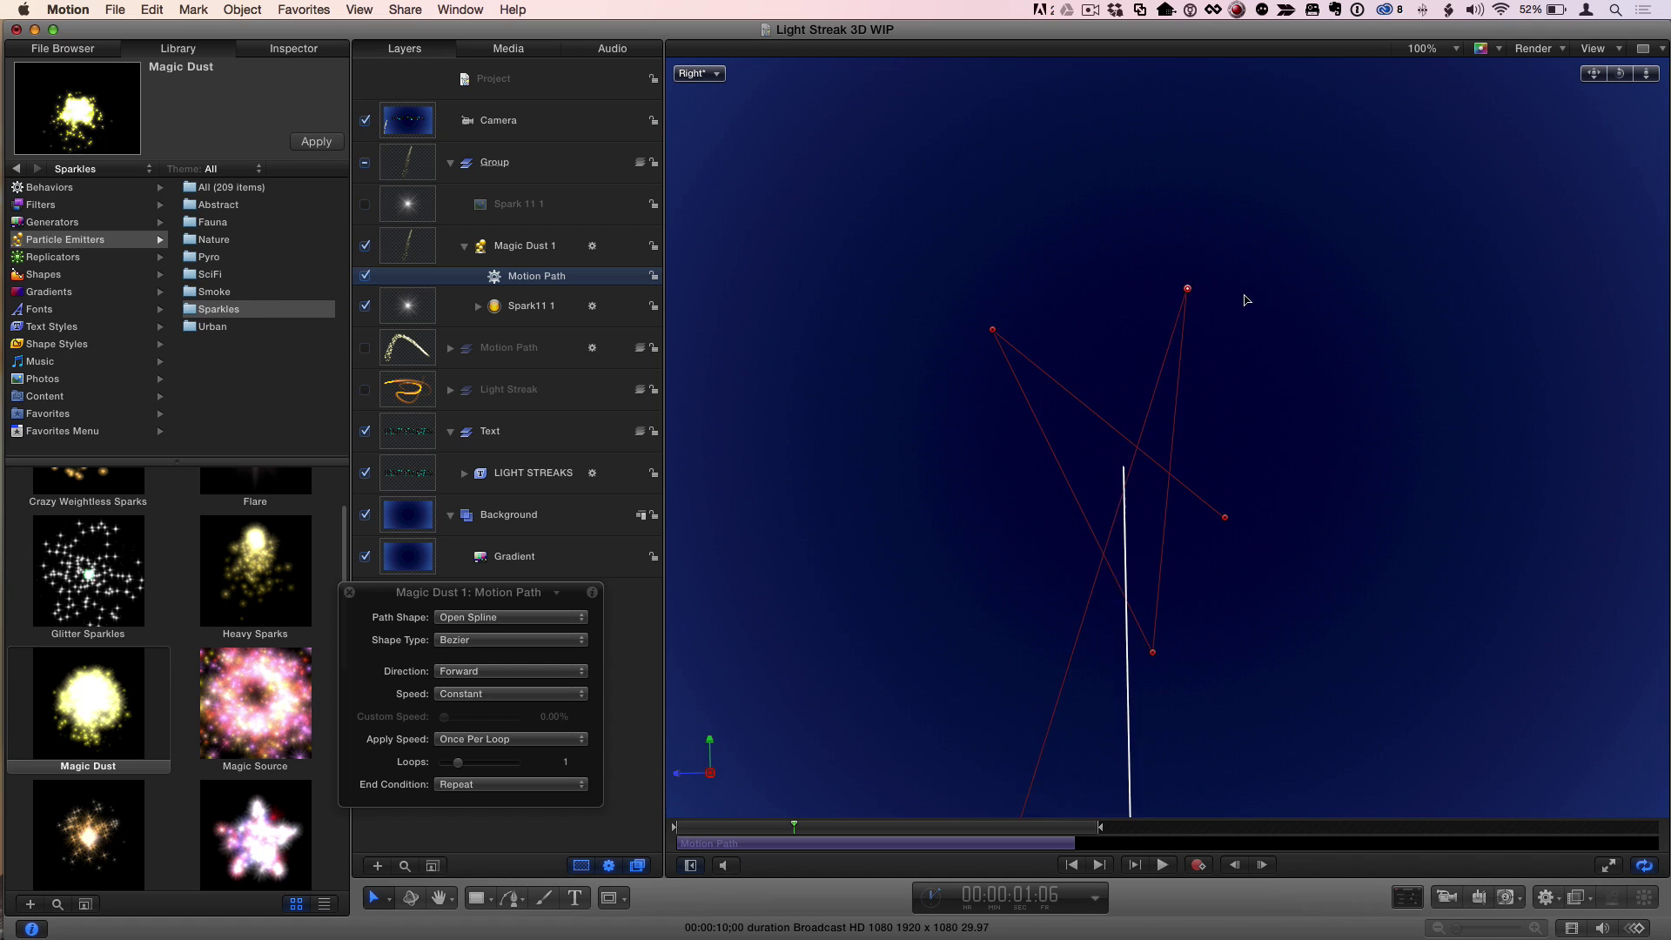
{"action": "left_click_drag", "start_coordinate": [1246, 301], "coordinate": [1289, 302]}
{"action": "left_click", "coordinate": [1159, 659]}
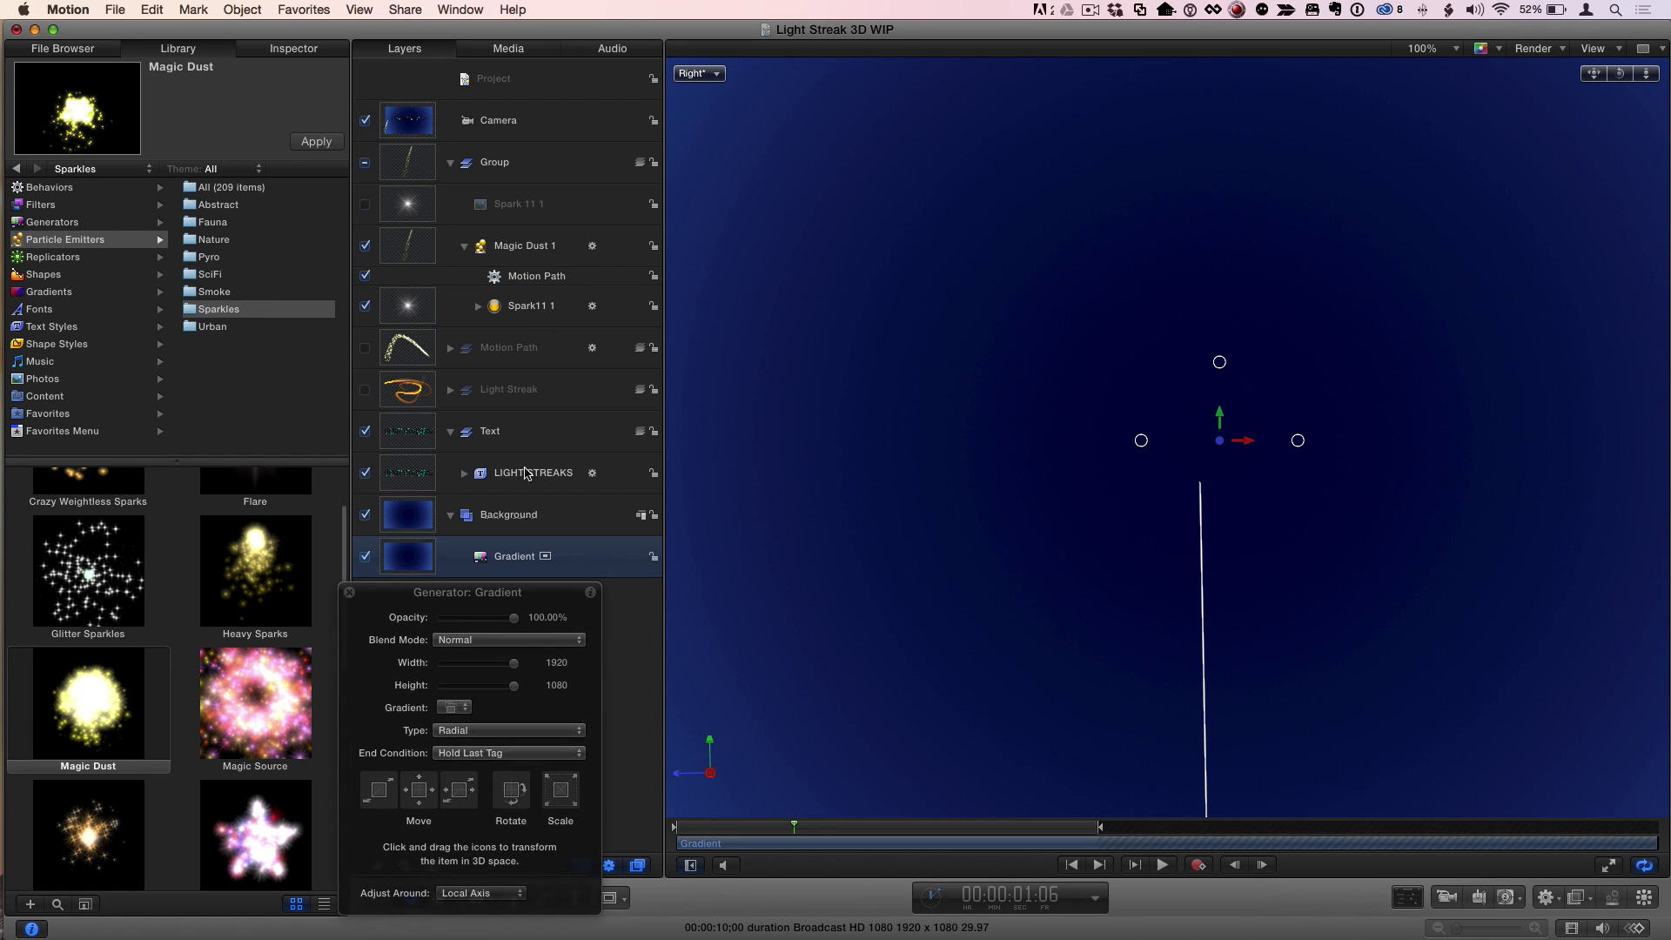
Step: Reselect the Magic Dust Motion Path behavior and show its control point coordinates in the Inspector
{"action": "left_click", "coordinate": [531, 279]}
{"action": "left_click", "coordinate": [295, 50]}
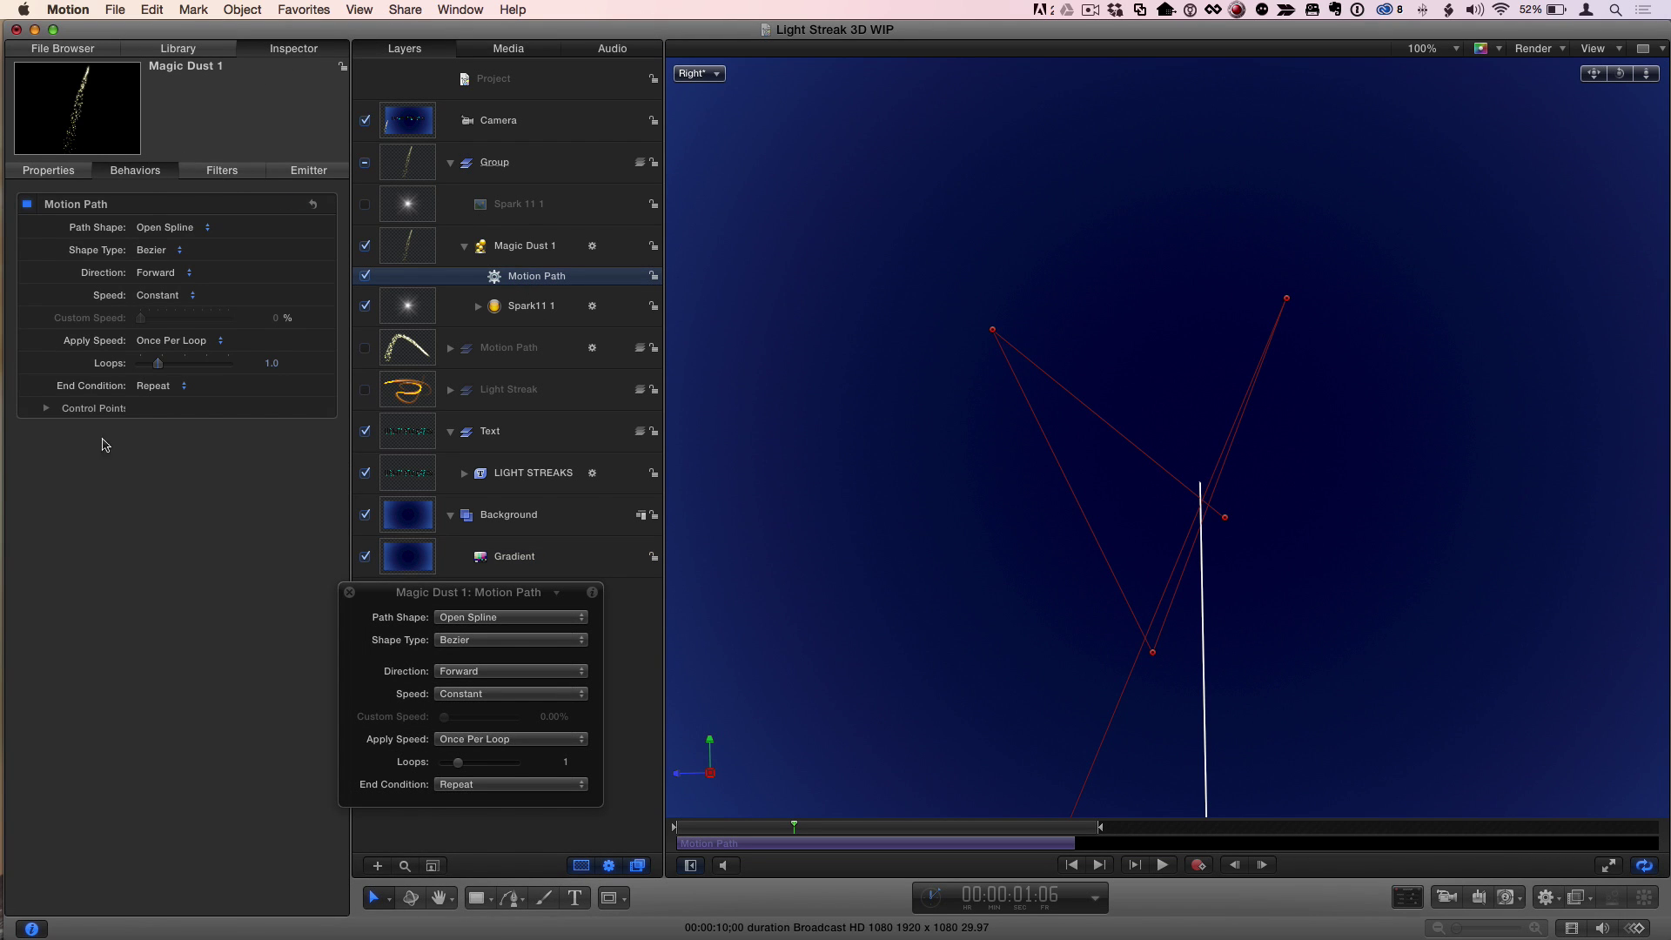
{"action": "left_click", "coordinate": [47, 409]}
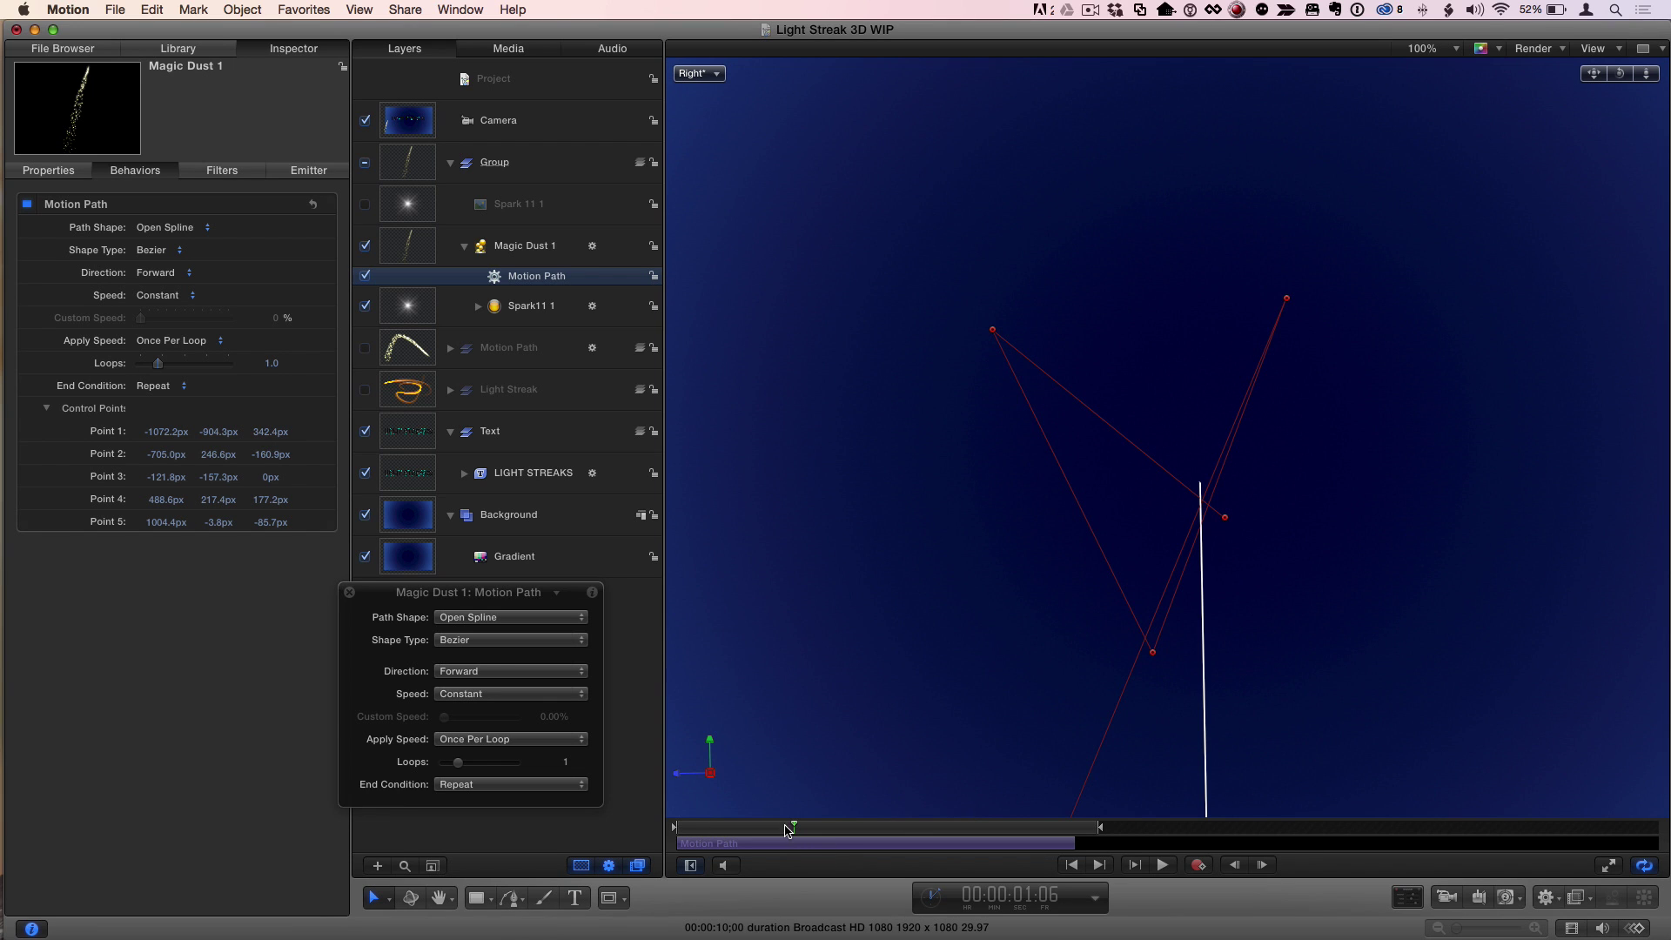
Step: Check the emitter's movement along the path in the Right and Active Camera views, leaving the playhead at 00:00:02:06
{"action": "mouse_move", "coordinate": [788, 829]}
{"action": "left_mouse_down"}
{"action": "mouse_move", "coordinate": [701, 830]}
{"action": "mouse_move", "coordinate": [933, 842]}
{"action": "left_mouse_up"}
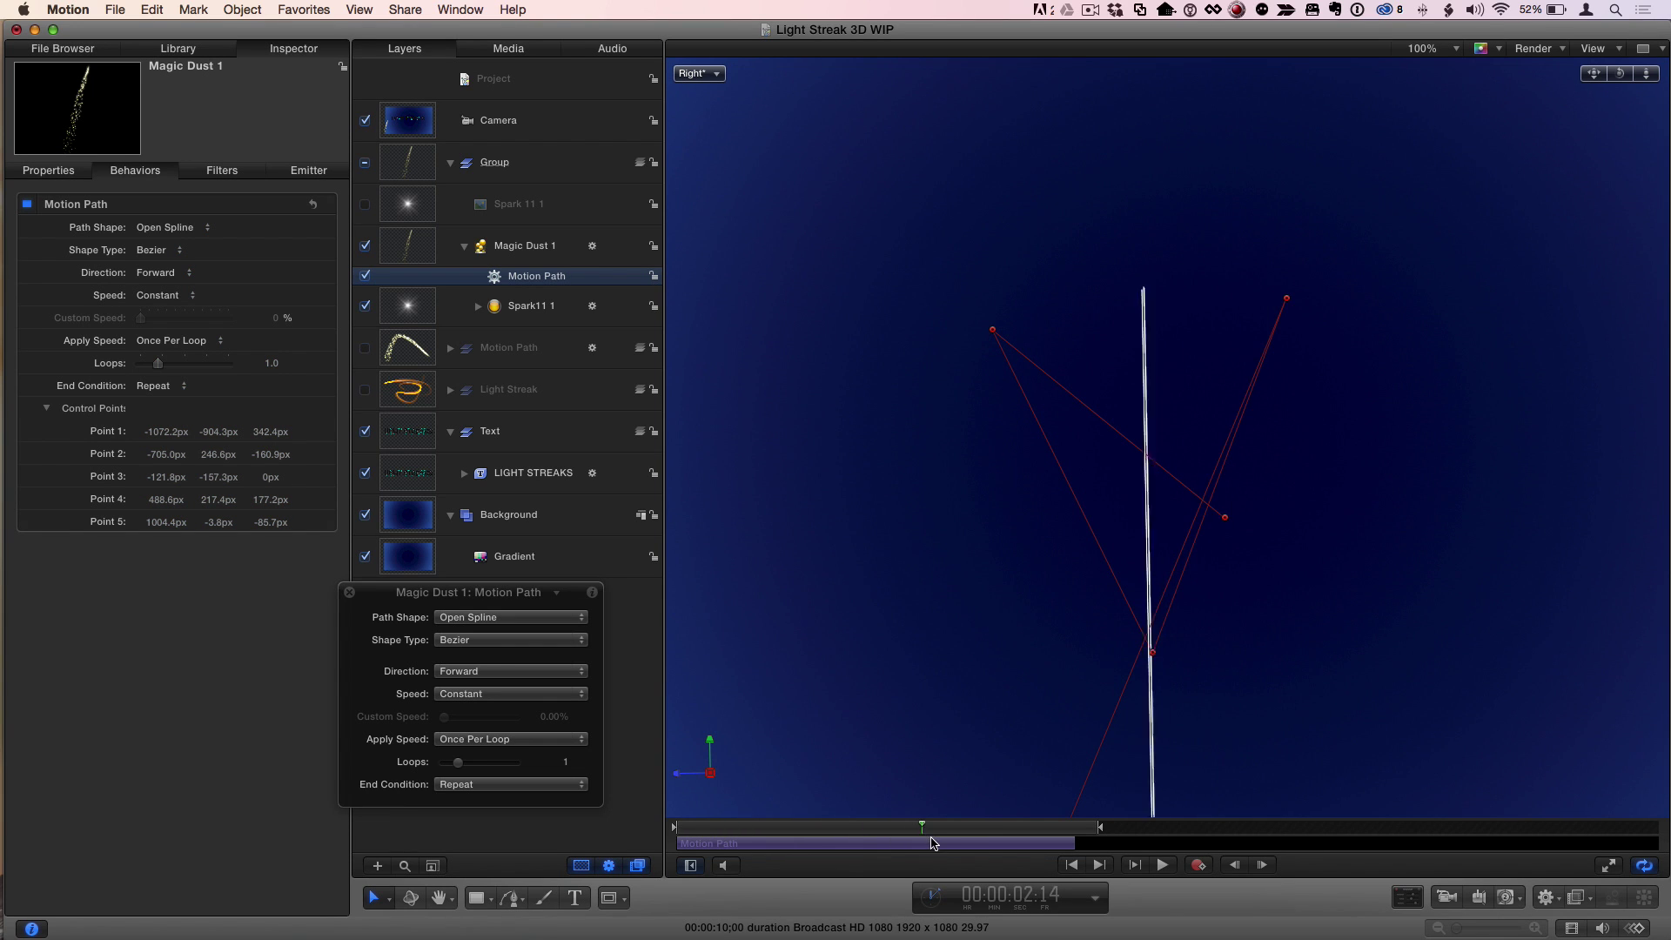
{"action": "double_click", "coordinate": [1619, 75]}
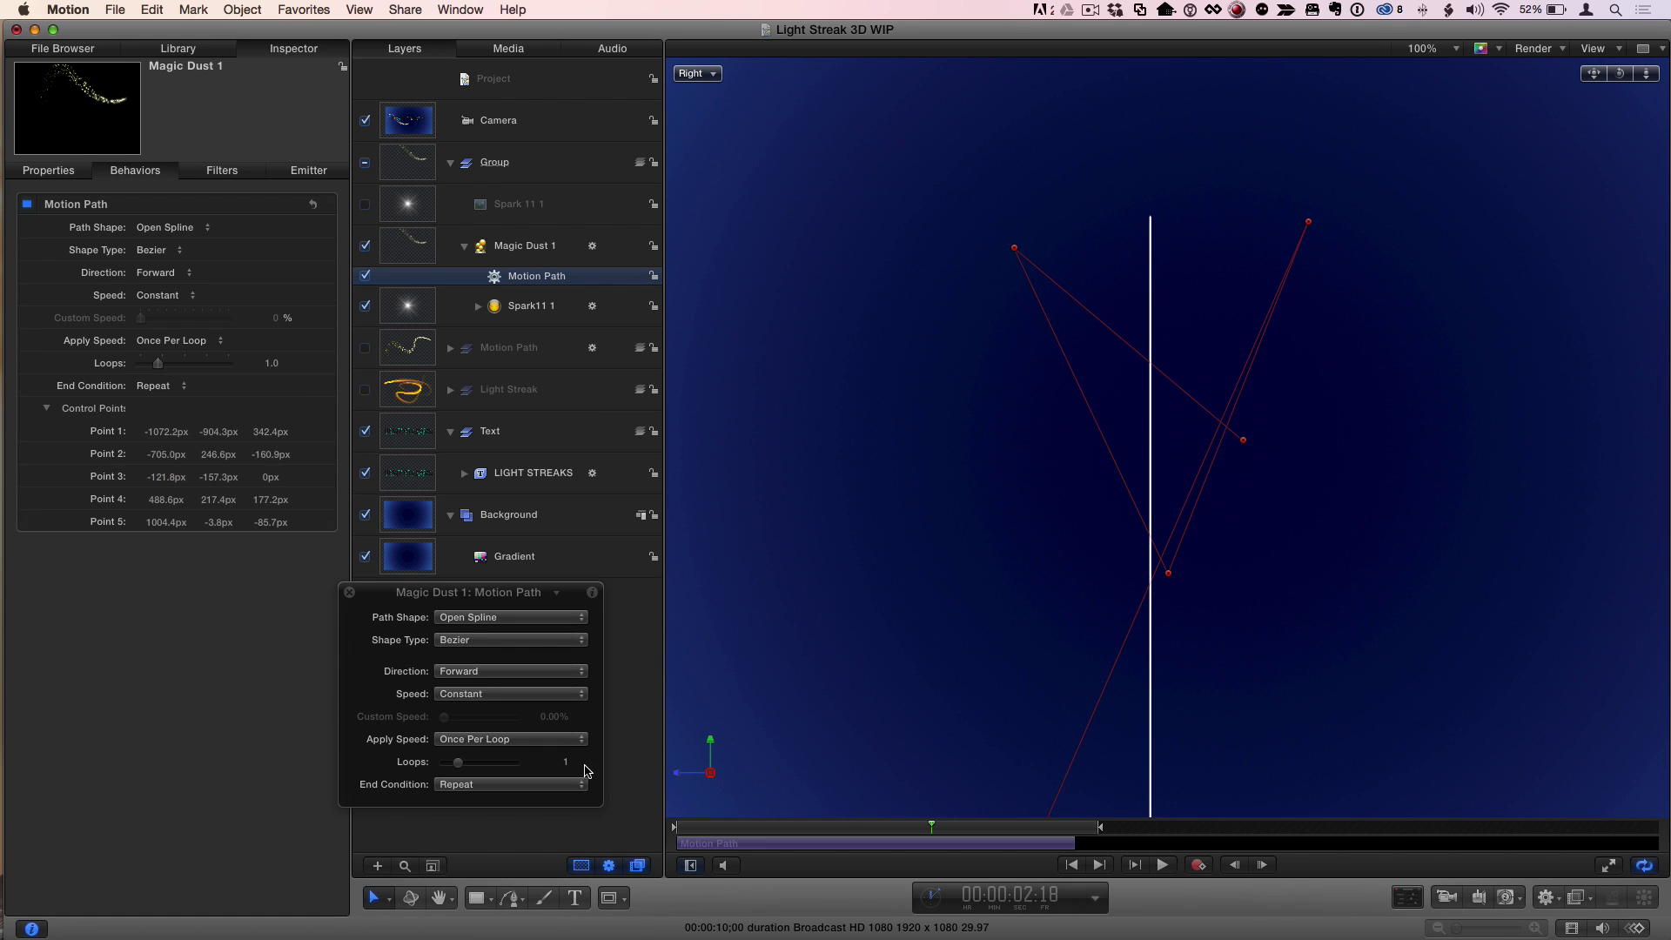
{"action": "key", "text": "super+minus"}
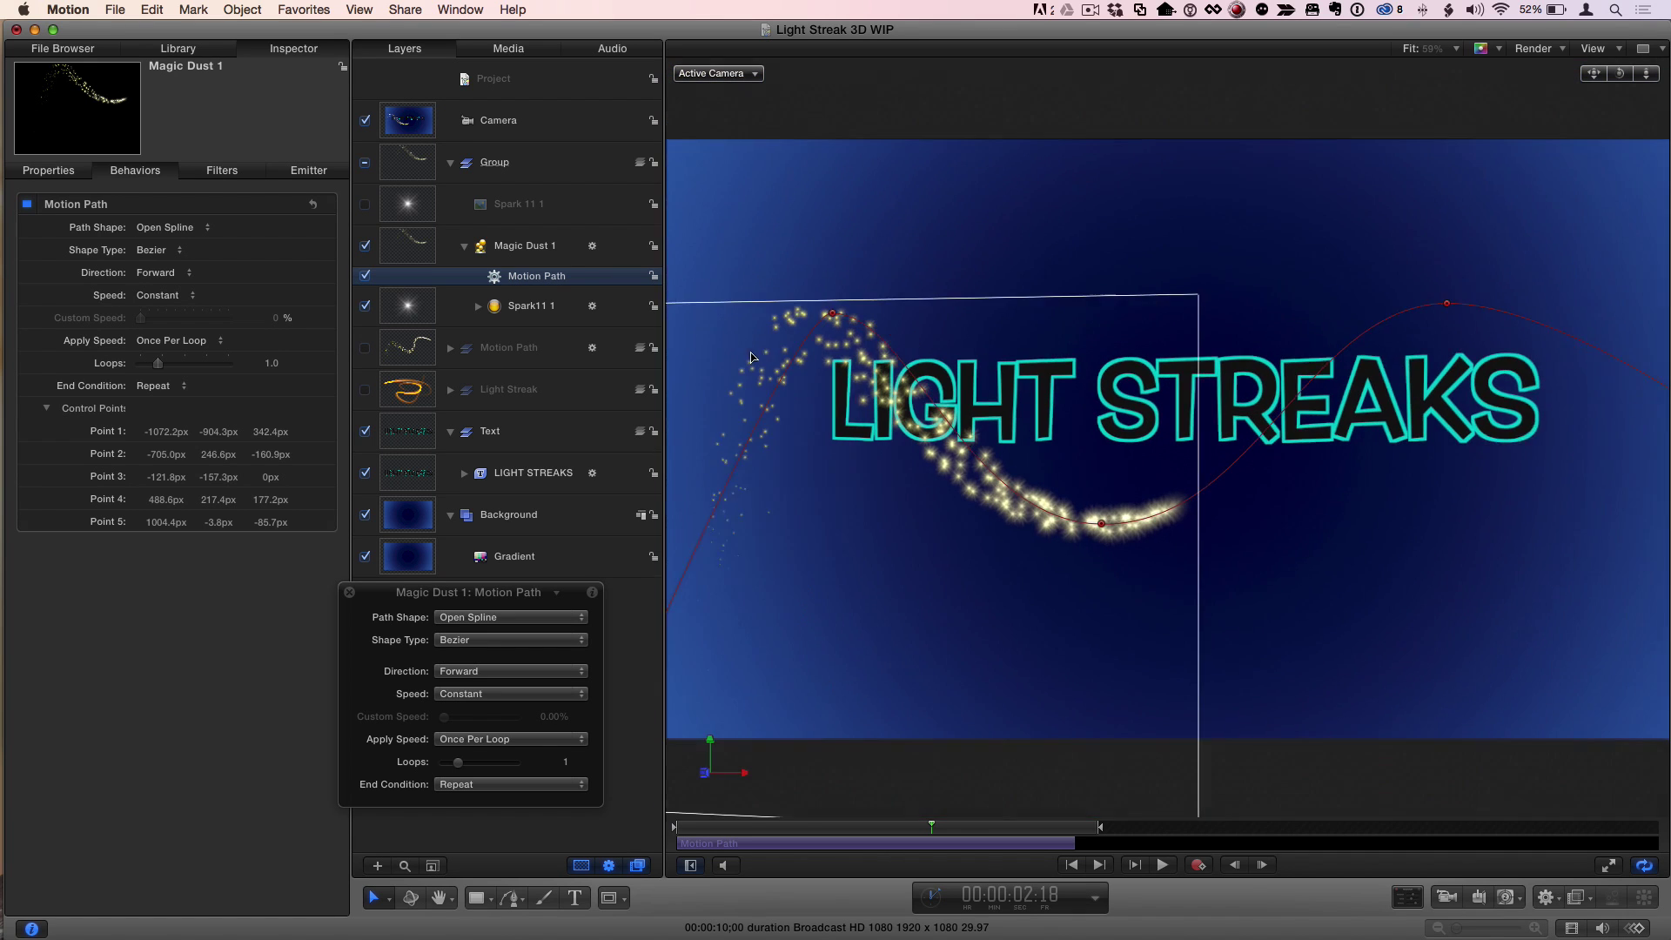
{"action": "left_click_drag", "start_coordinate": [755, 834], "coordinate": [892, 841]}
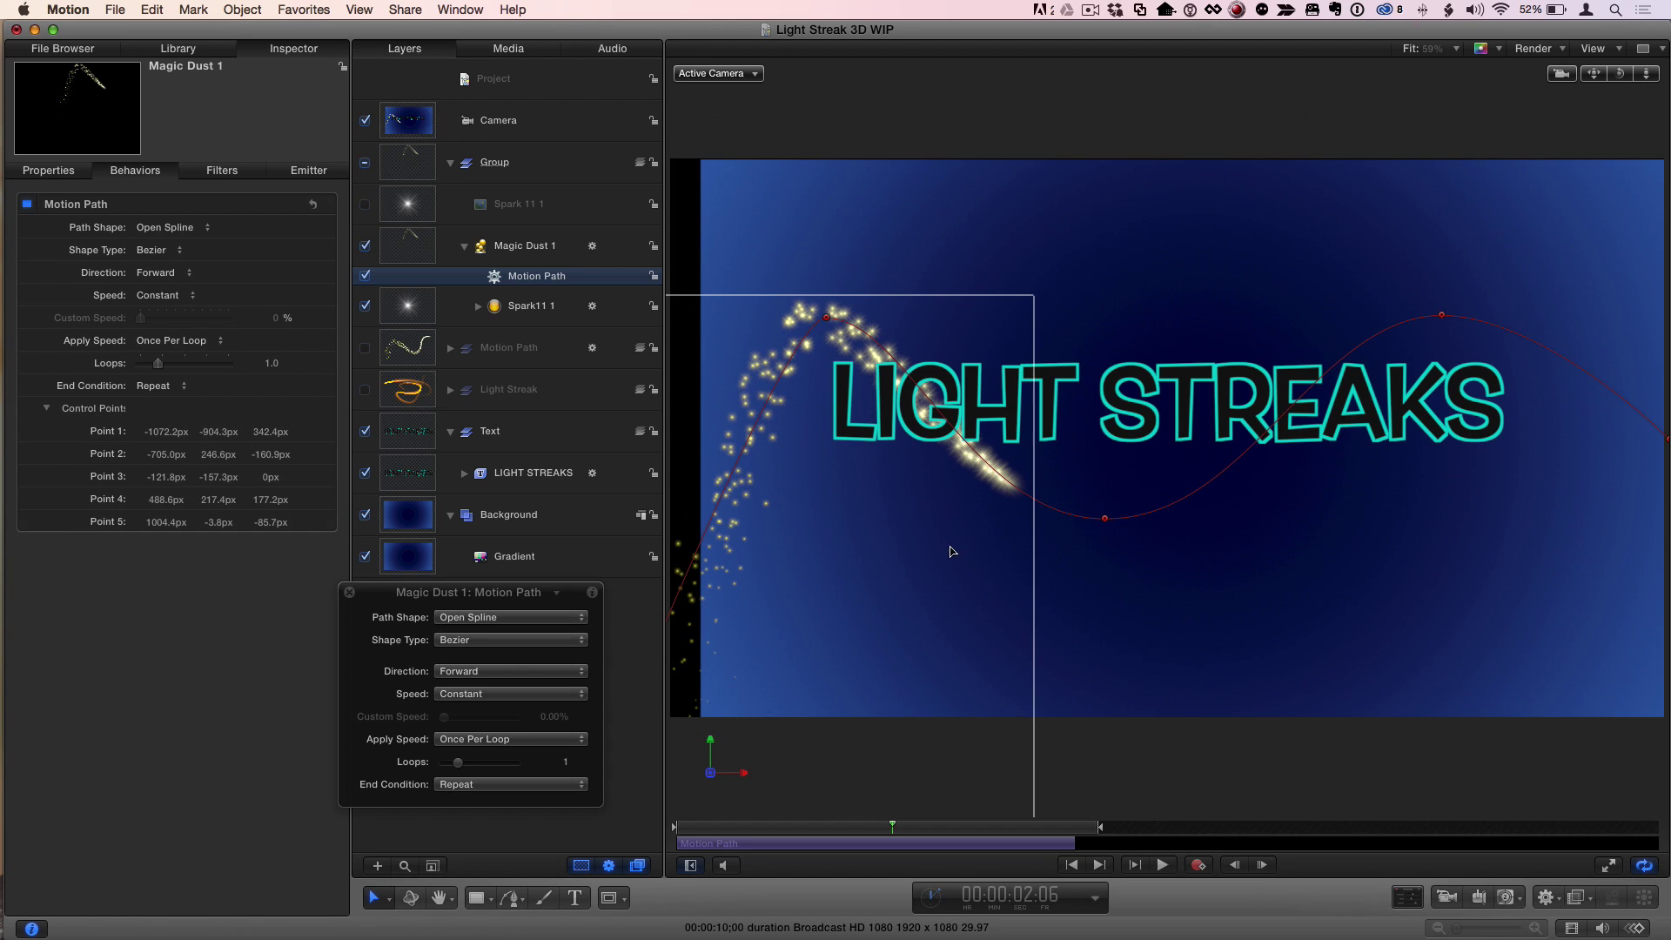
Step: Reposition the path's second control point forward to about 255 px in Z and the fourth back to about -290 px
{"action": "left_click_drag", "start_coordinate": [1620, 75], "coordinate": [876, 339]}
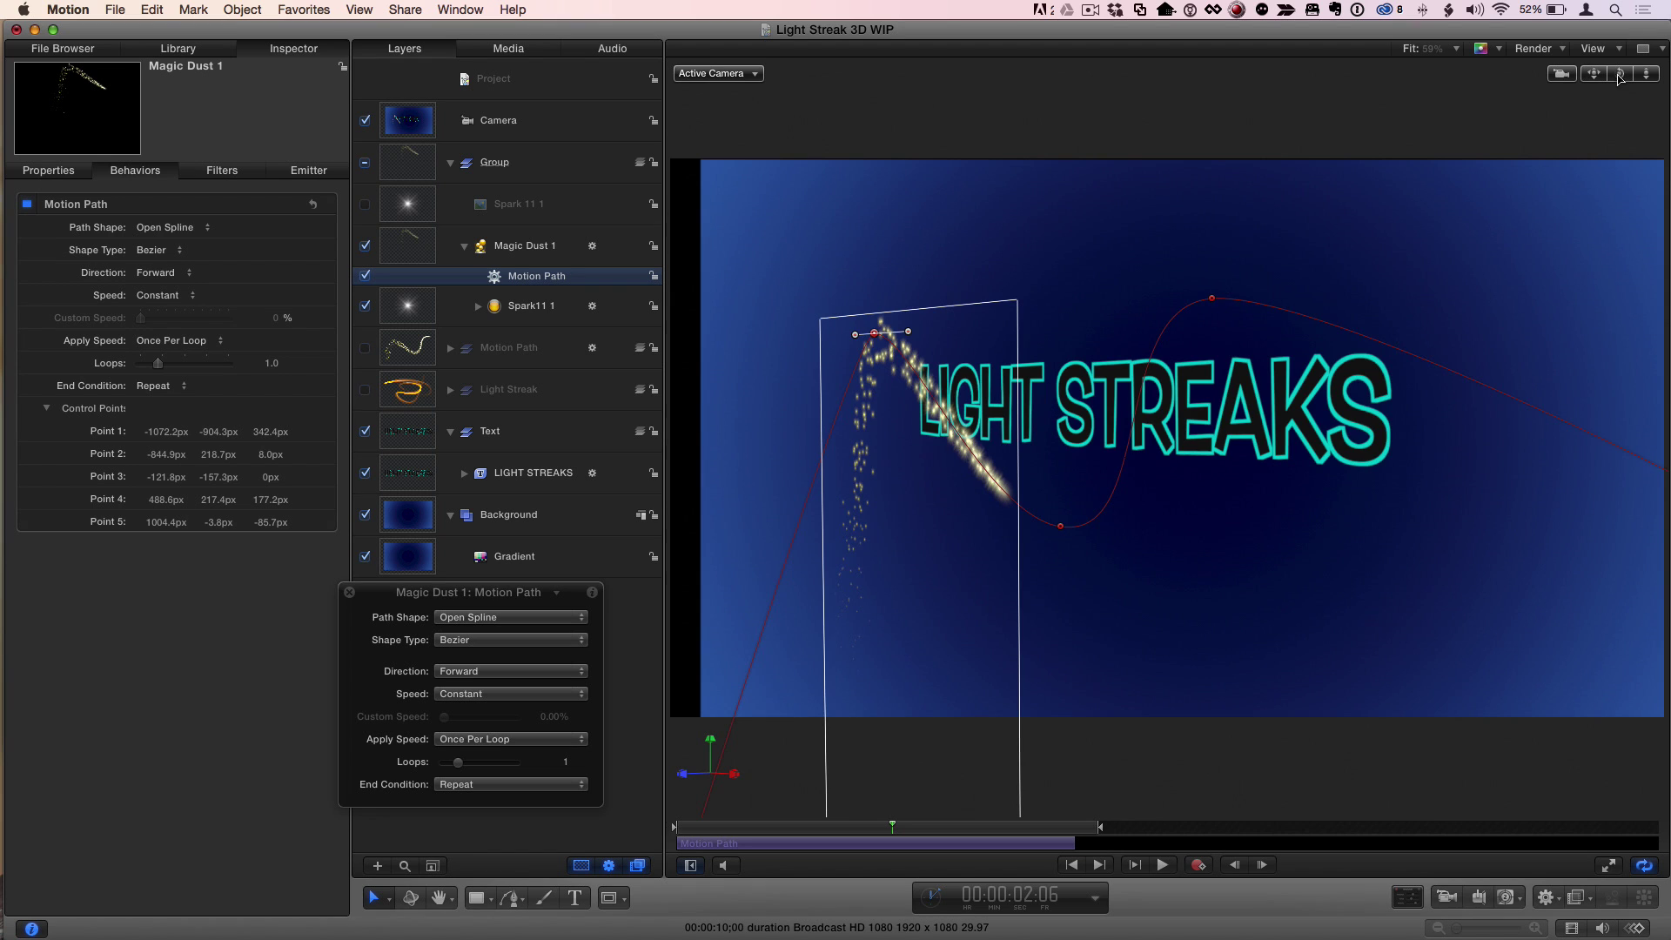
{"action": "left_click_drag", "start_coordinate": [1620, 78], "coordinate": [1172, 262]}
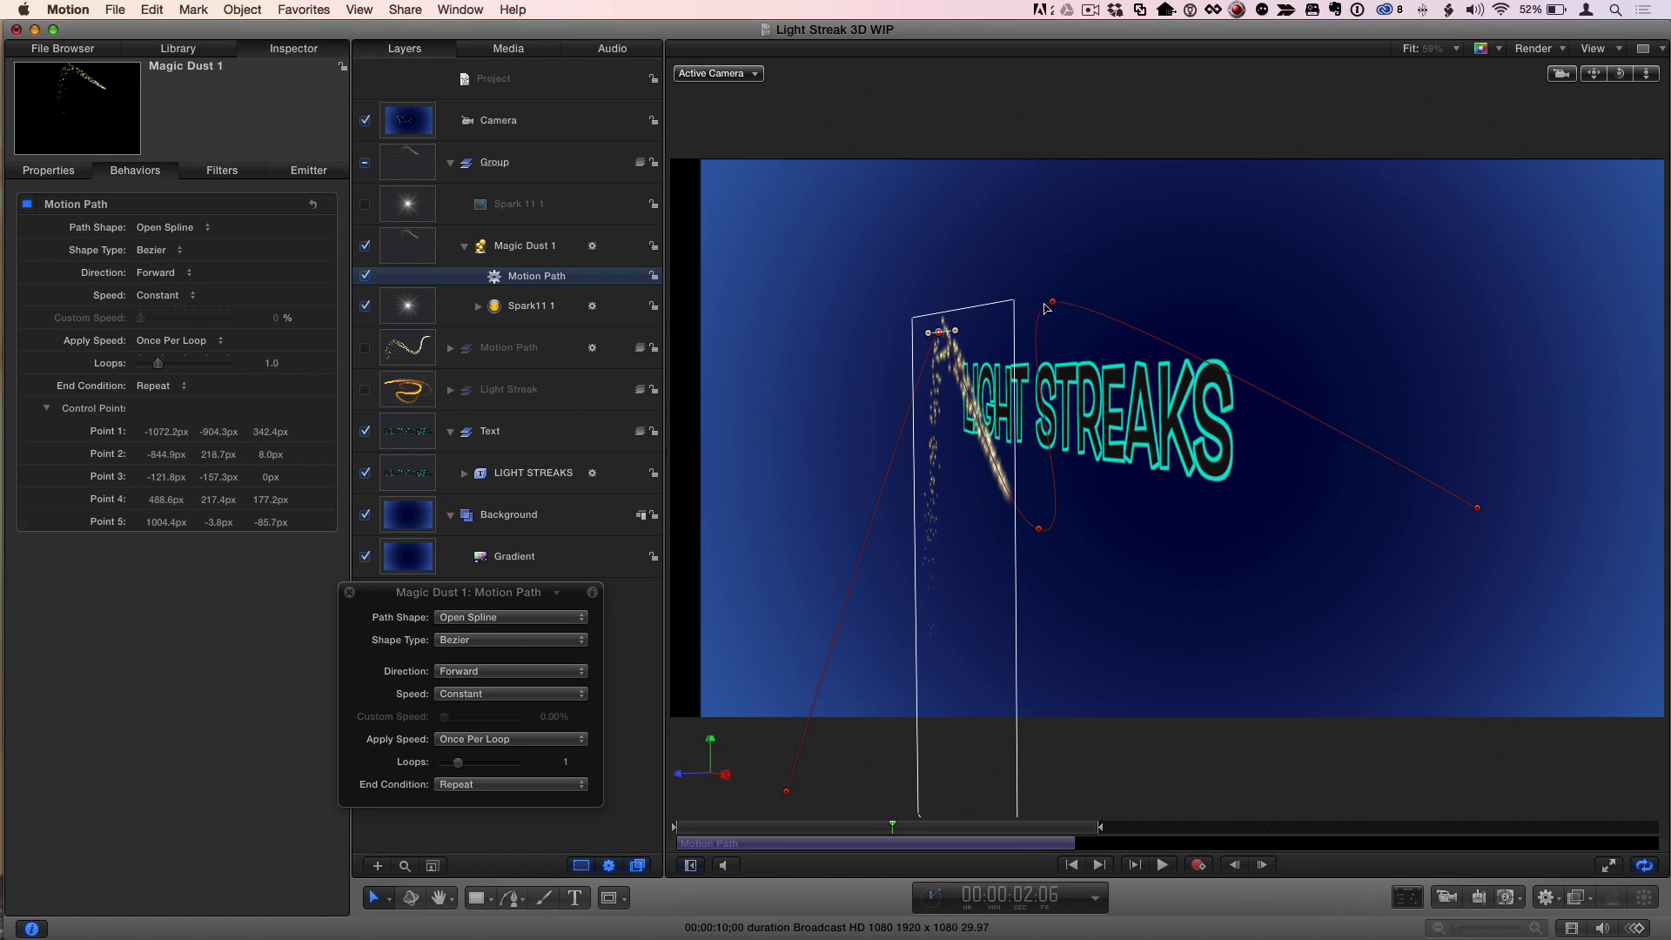
{"action": "left_click_drag", "start_coordinate": [1051, 303], "coordinate": [1263, 315]}
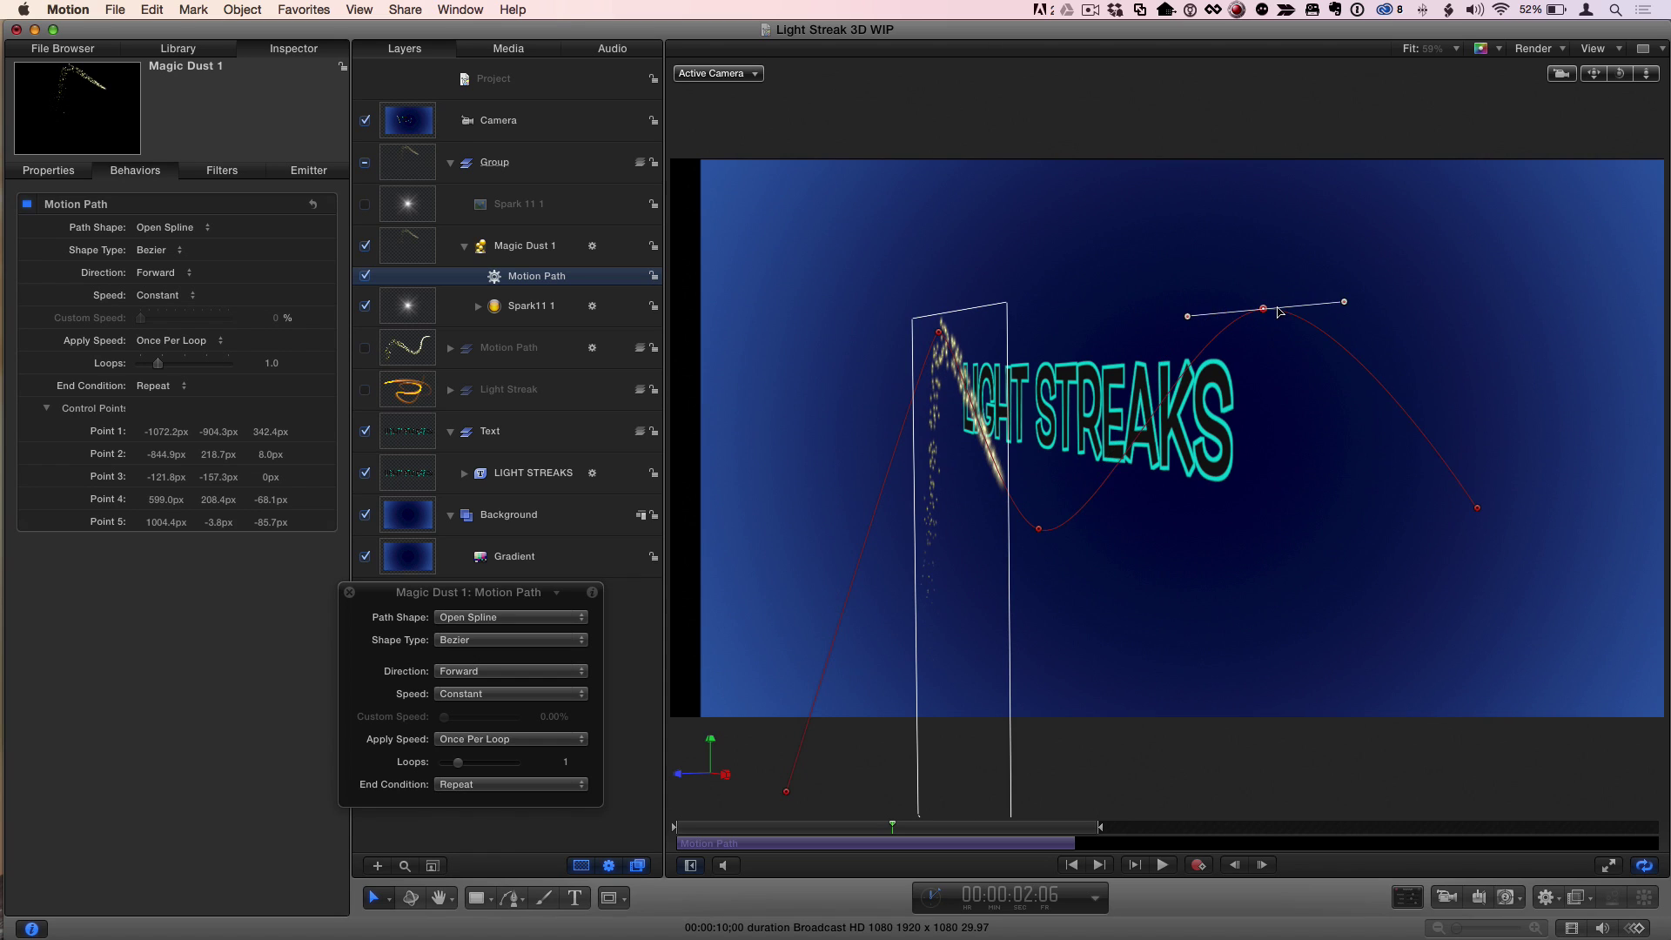
{"action": "left_click_drag", "start_coordinate": [1279, 311], "coordinate": [1264, 310]}
{"action": "left_click_drag", "start_coordinate": [266, 500], "coordinate": [263, 500]}
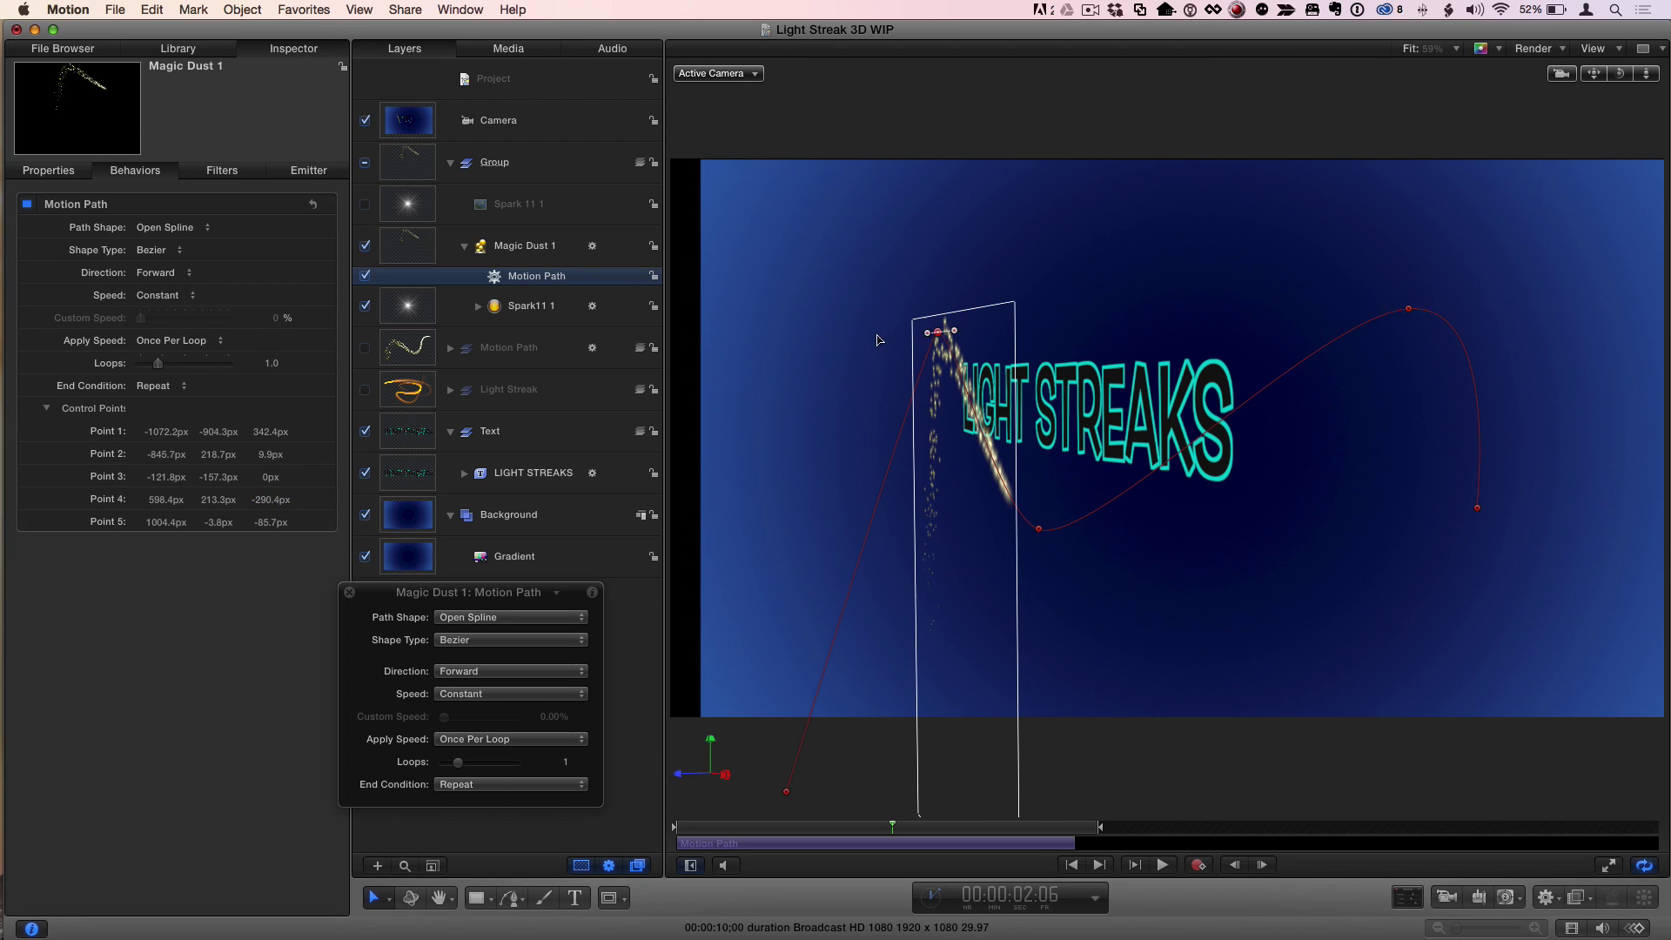
{"action": "left_click_drag", "start_coordinate": [938, 332], "coordinate": [825, 336]}
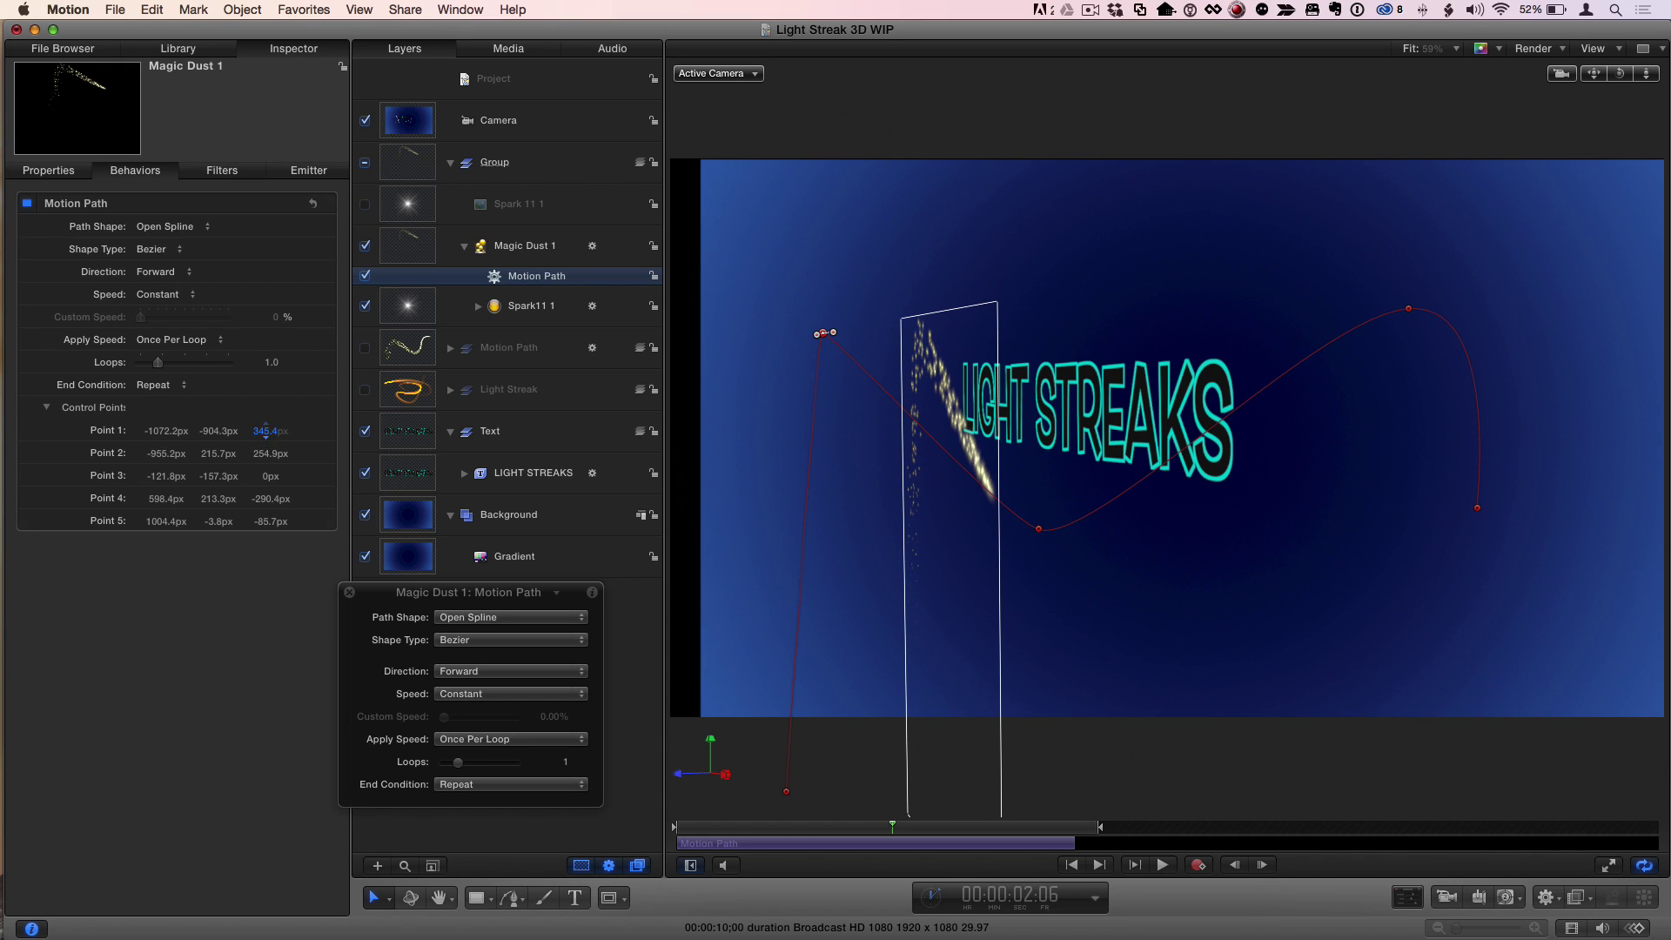
Step: Shift the whole path forward by setting Point 1's Z to 542.4 px, scrub through the animation, and return to the first frame
{"action": "left_click_drag", "start_coordinate": [263, 437], "coordinate": [264, 438]}
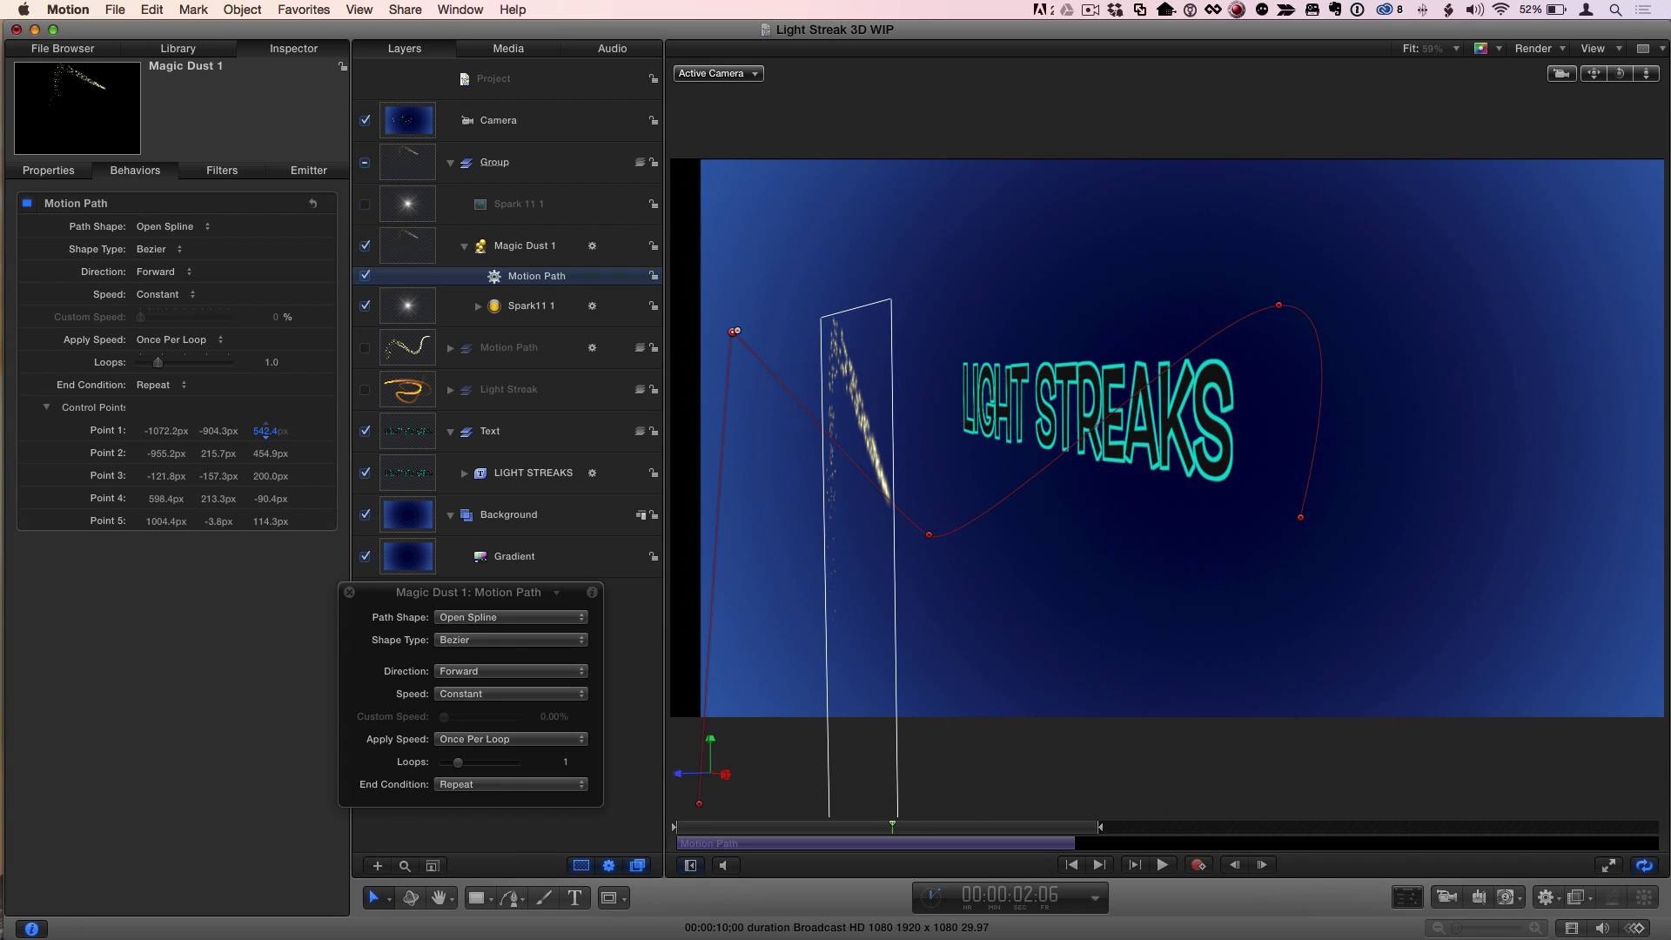
{"action": "left_click_drag", "start_coordinate": [712, 823], "coordinate": [1089, 807]}
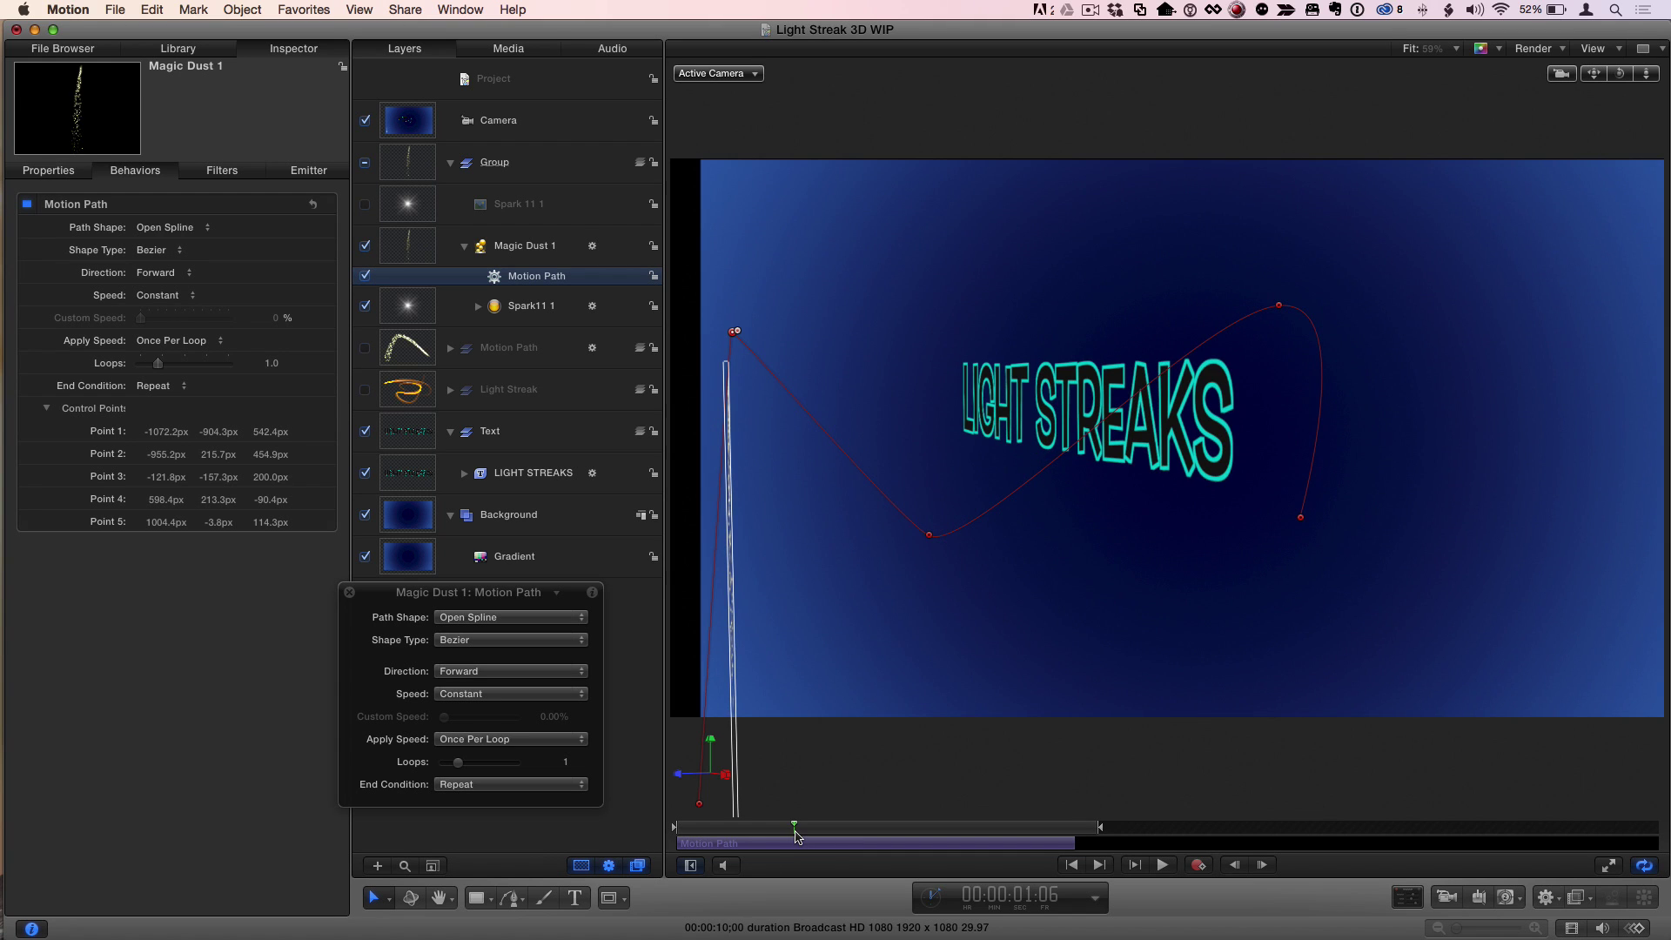
{"action": "key", "text": "Home"}
Step: Review the Magic Dust 1 emitter settings and inspect its particles at 00:00:03:06 from a side angle, and reselect its Motion Path
{"action": "left_click", "coordinate": [523, 248]}
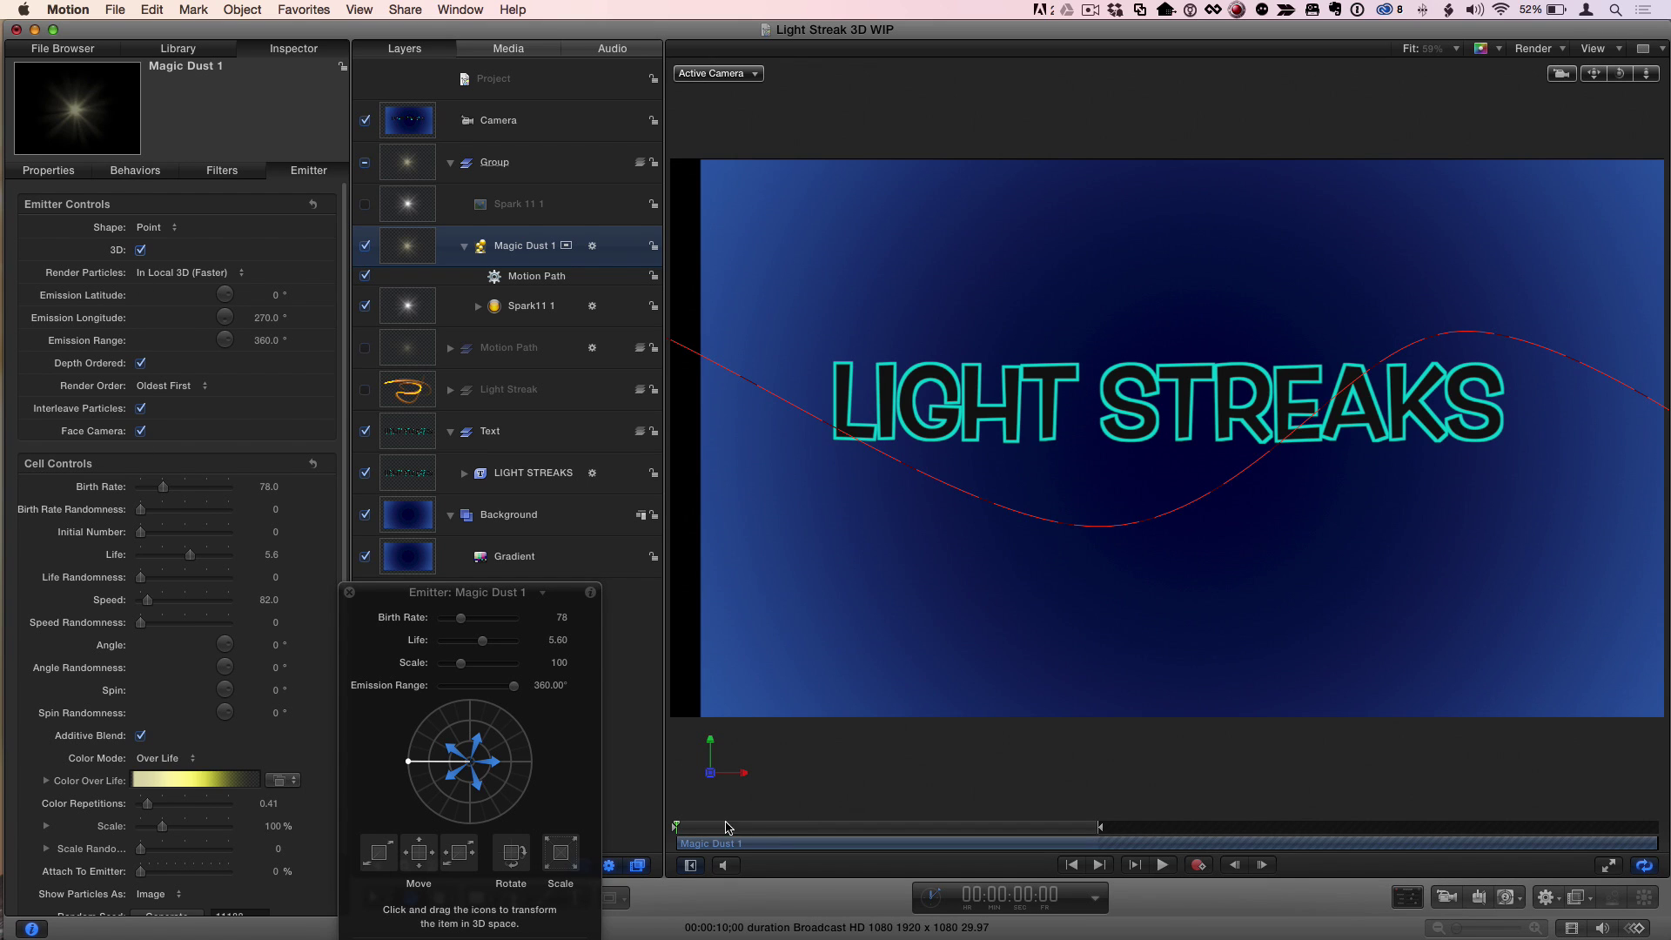
{"action": "left_click_drag", "start_coordinate": [712, 827], "coordinate": [990, 814]}
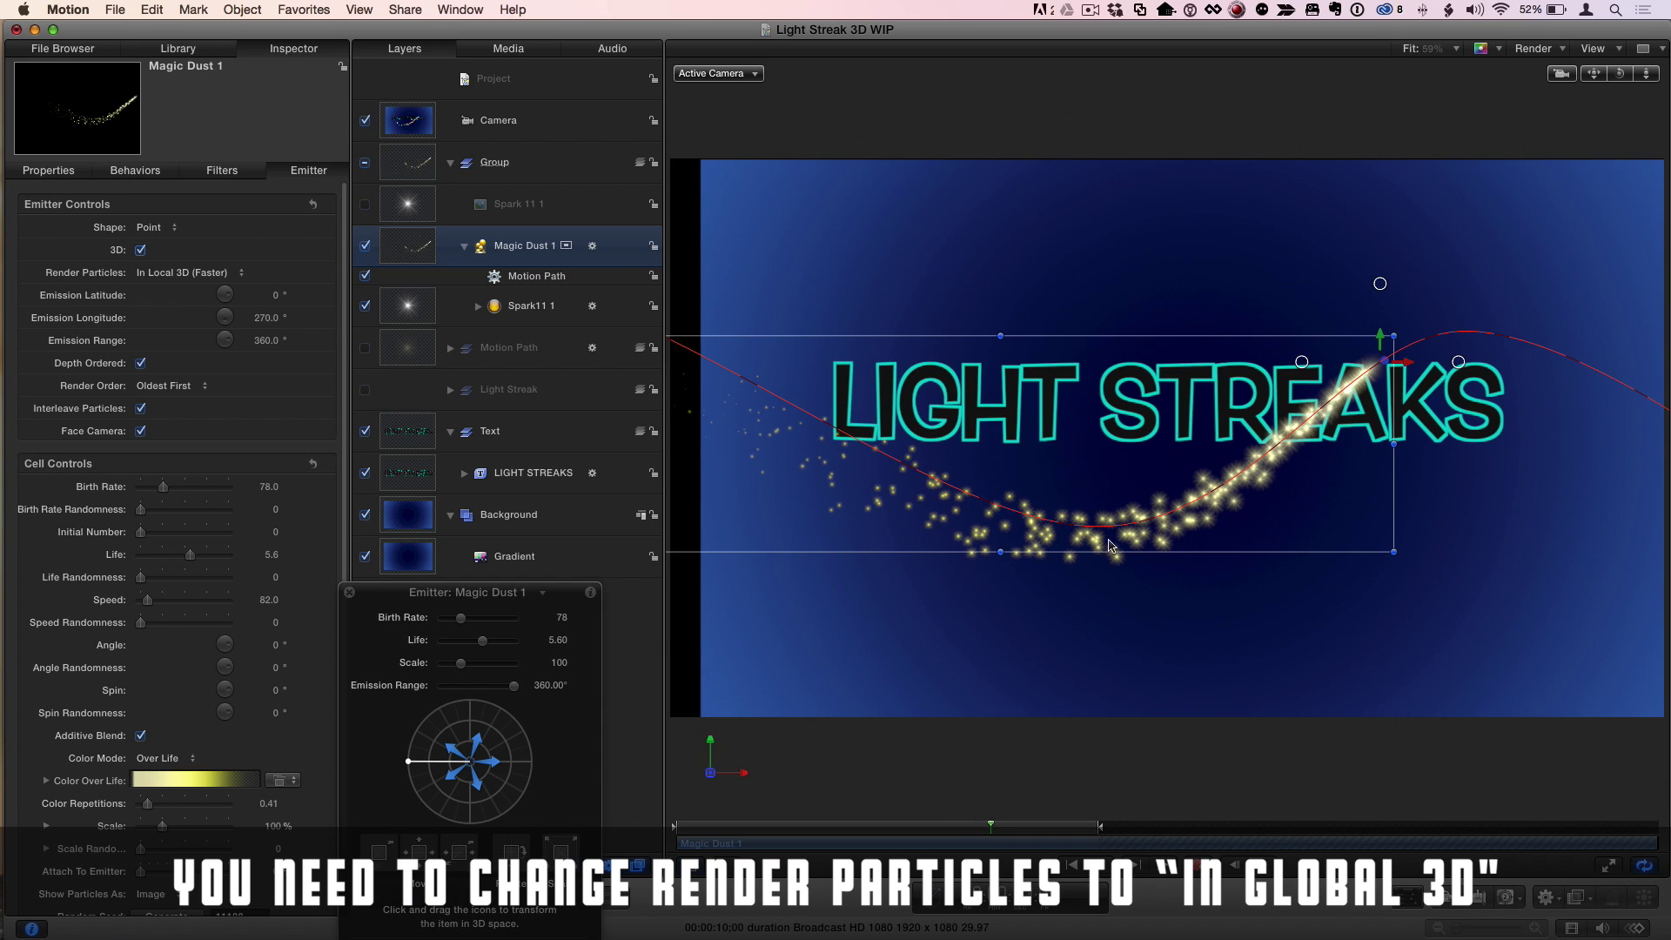
{"action": "left_click_drag", "start_coordinate": [1620, 74], "coordinate": [1473, 81]}
{"action": "left_click", "coordinate": [528, 277]}
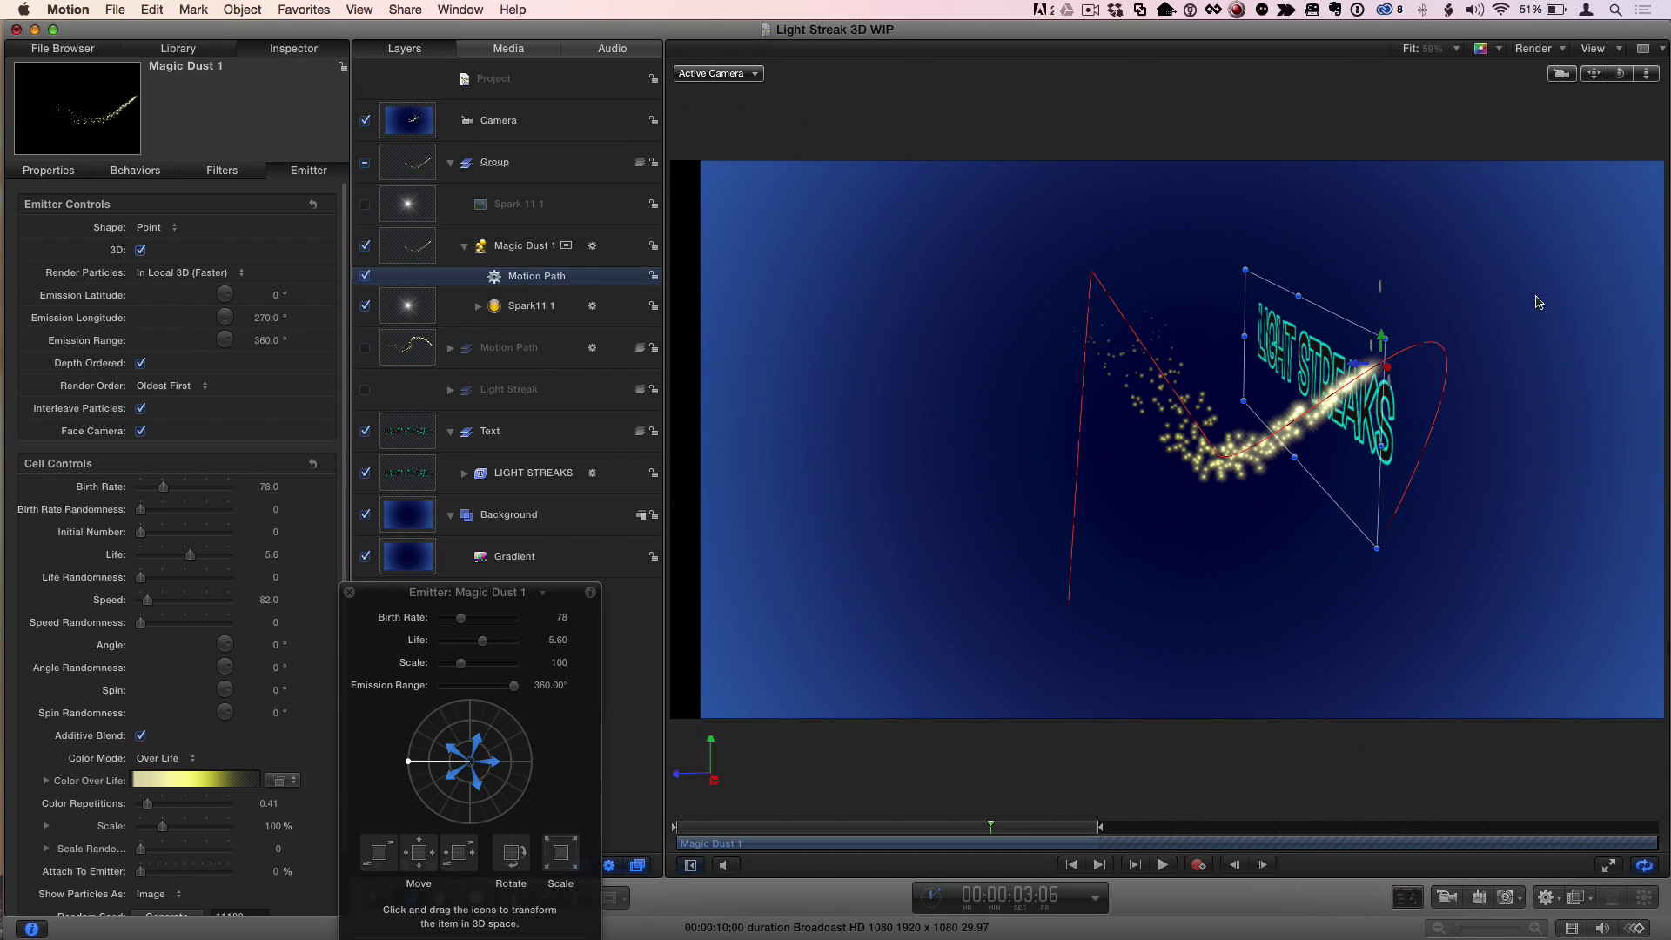
Step: Move the path's fourth control point farther back behind the text and curve the sharp second control point with Bezier handles
{"action": "left_click_drag", "start_coordinate": [1444, 351], "coordinate": [1551, 350]}
{"action": "left_click", "coordinate": [1093, 271]}
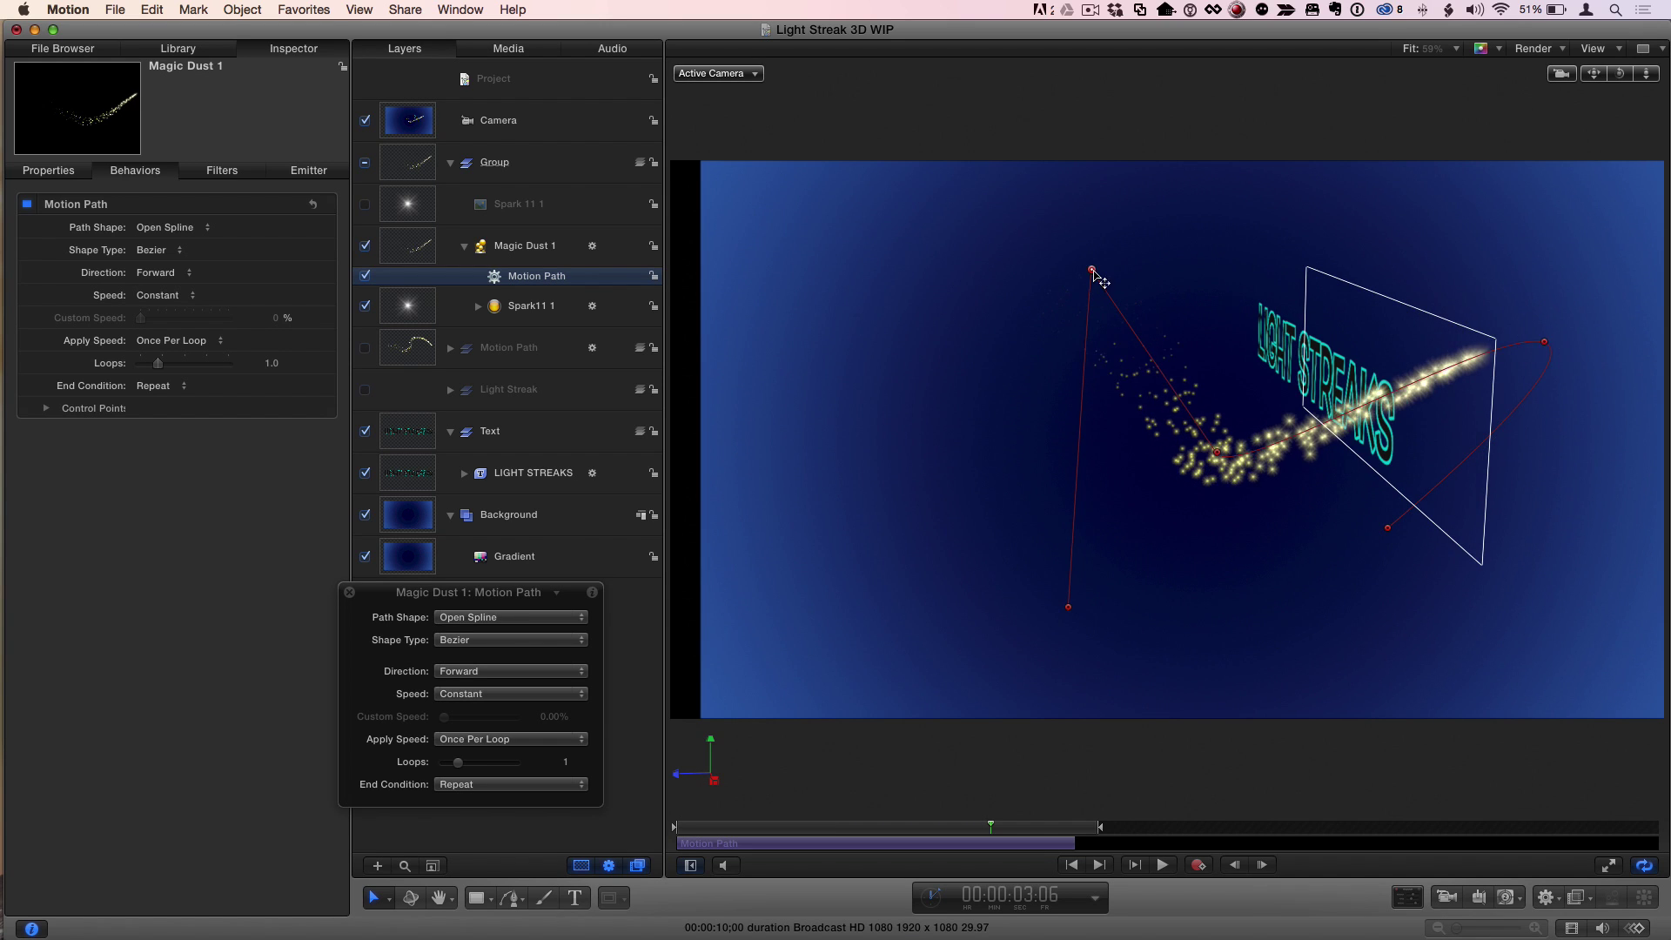
{"action": "left_click_drag", "start_coordinate": [1093, 271], "coordinate": [1177, 279]}
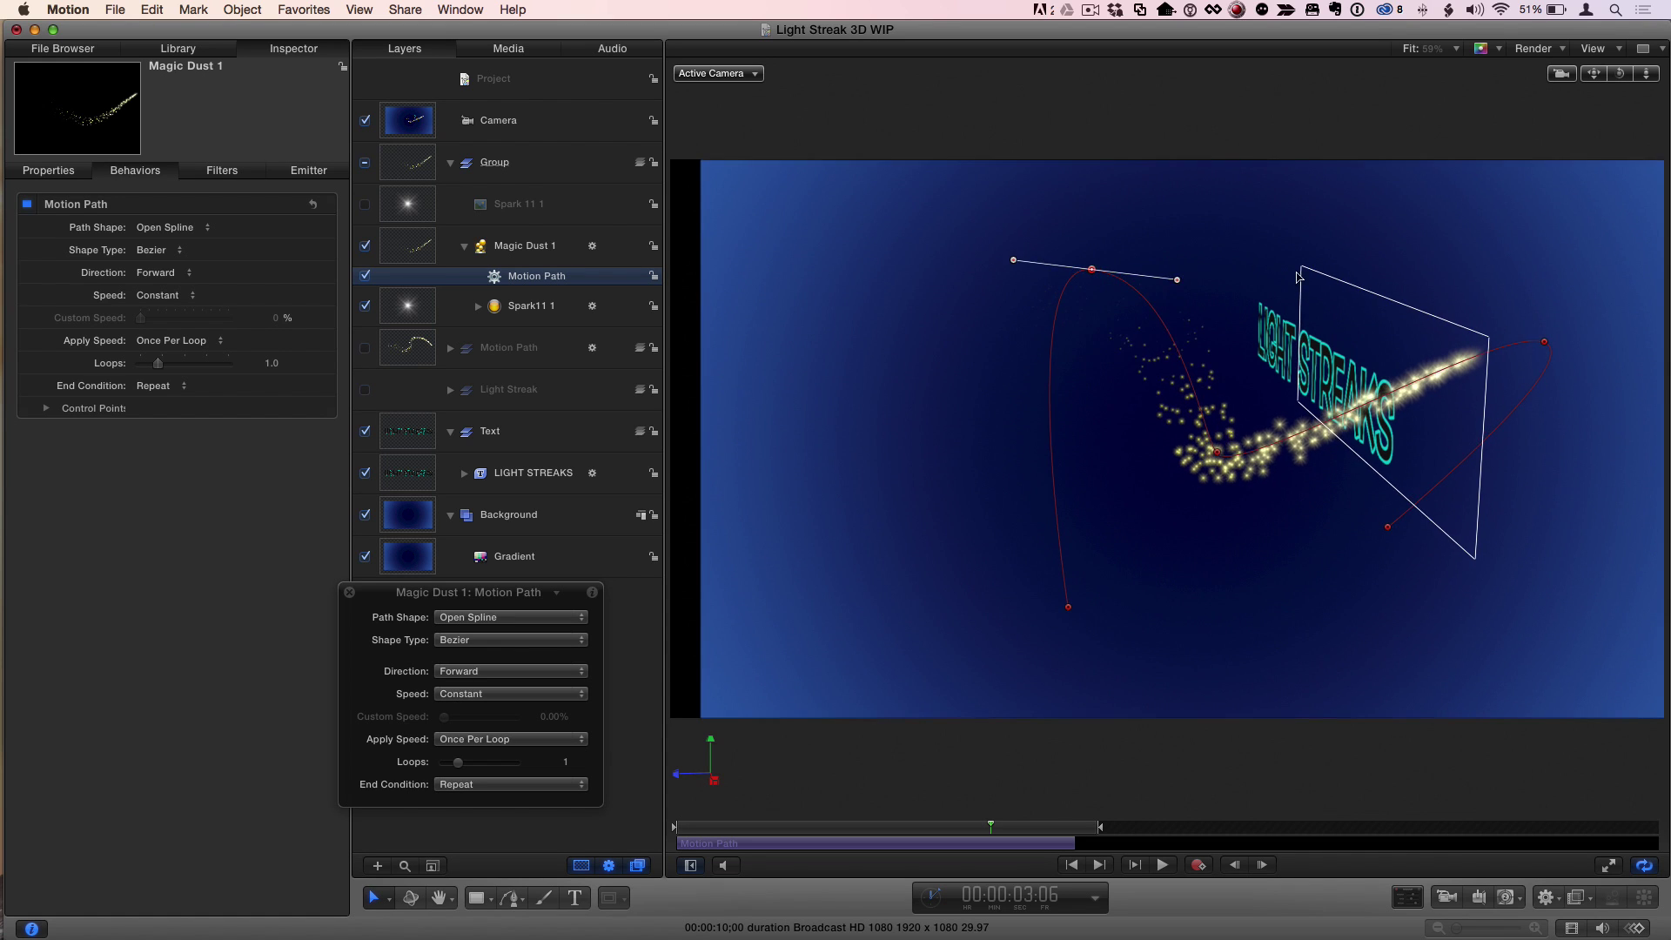
Step: Check the reshaped path from a steeper side angle and the default front view, scrubbing the animation from the first frame to 00:00:03:16
{"action": "left_click_drag", "start_coordinate": [1621, 77], "coordinate": [1558, 82]}
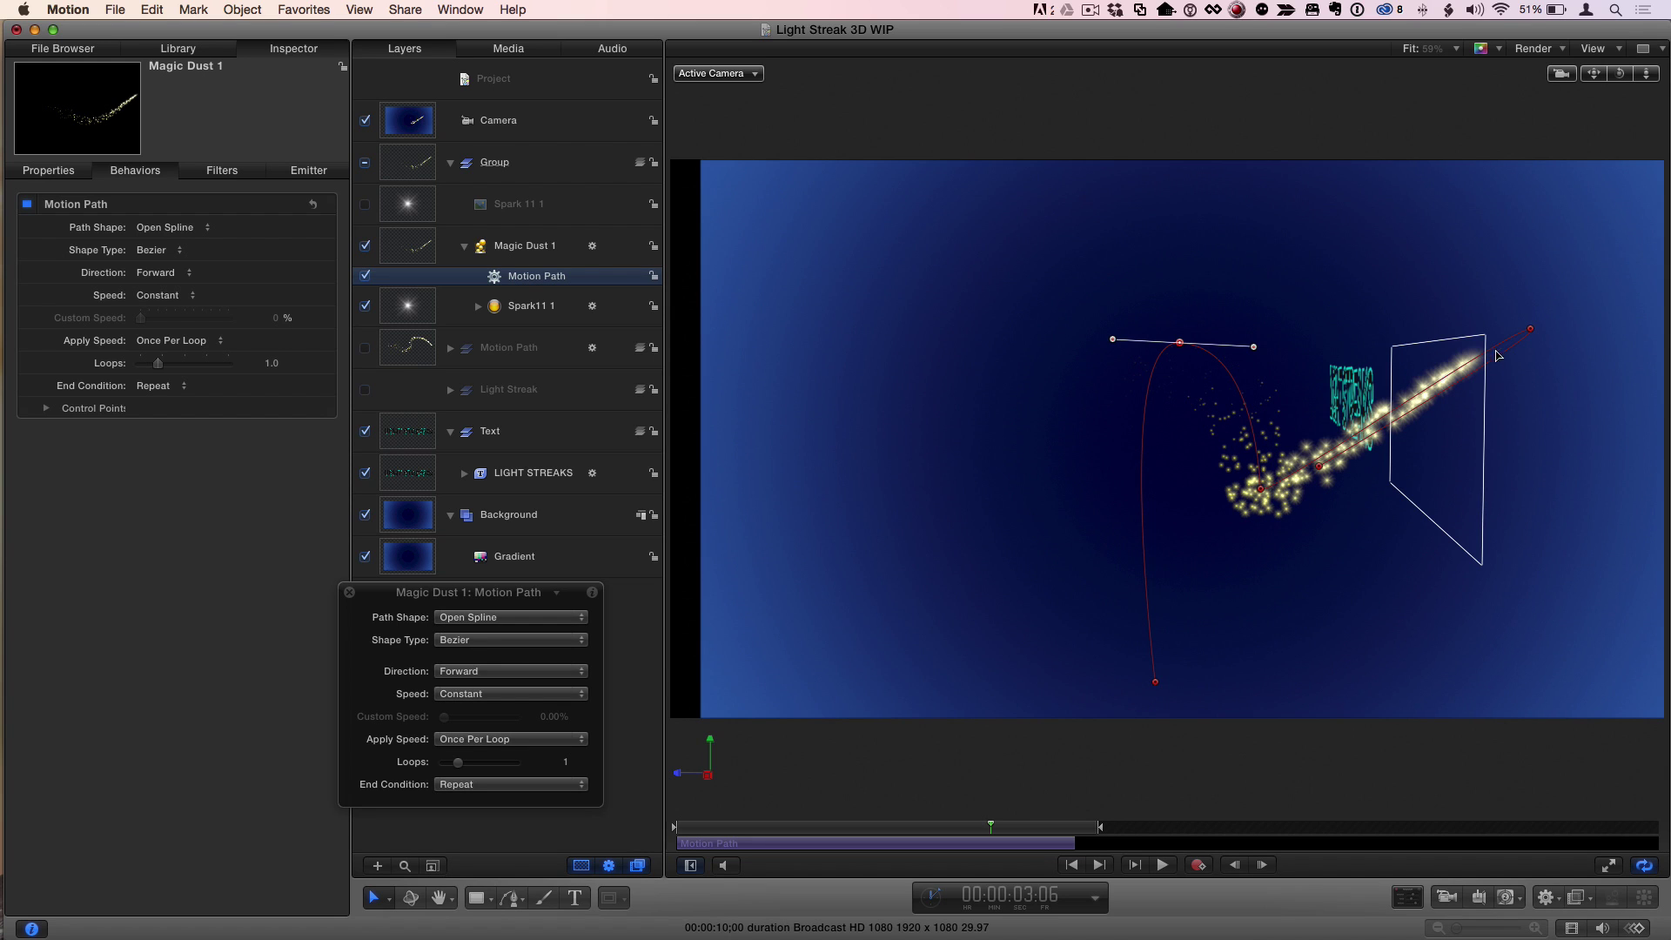
{"action": "left_click_drag", "start_coordinate": [714, 828], "coordinate": [649, 831]}
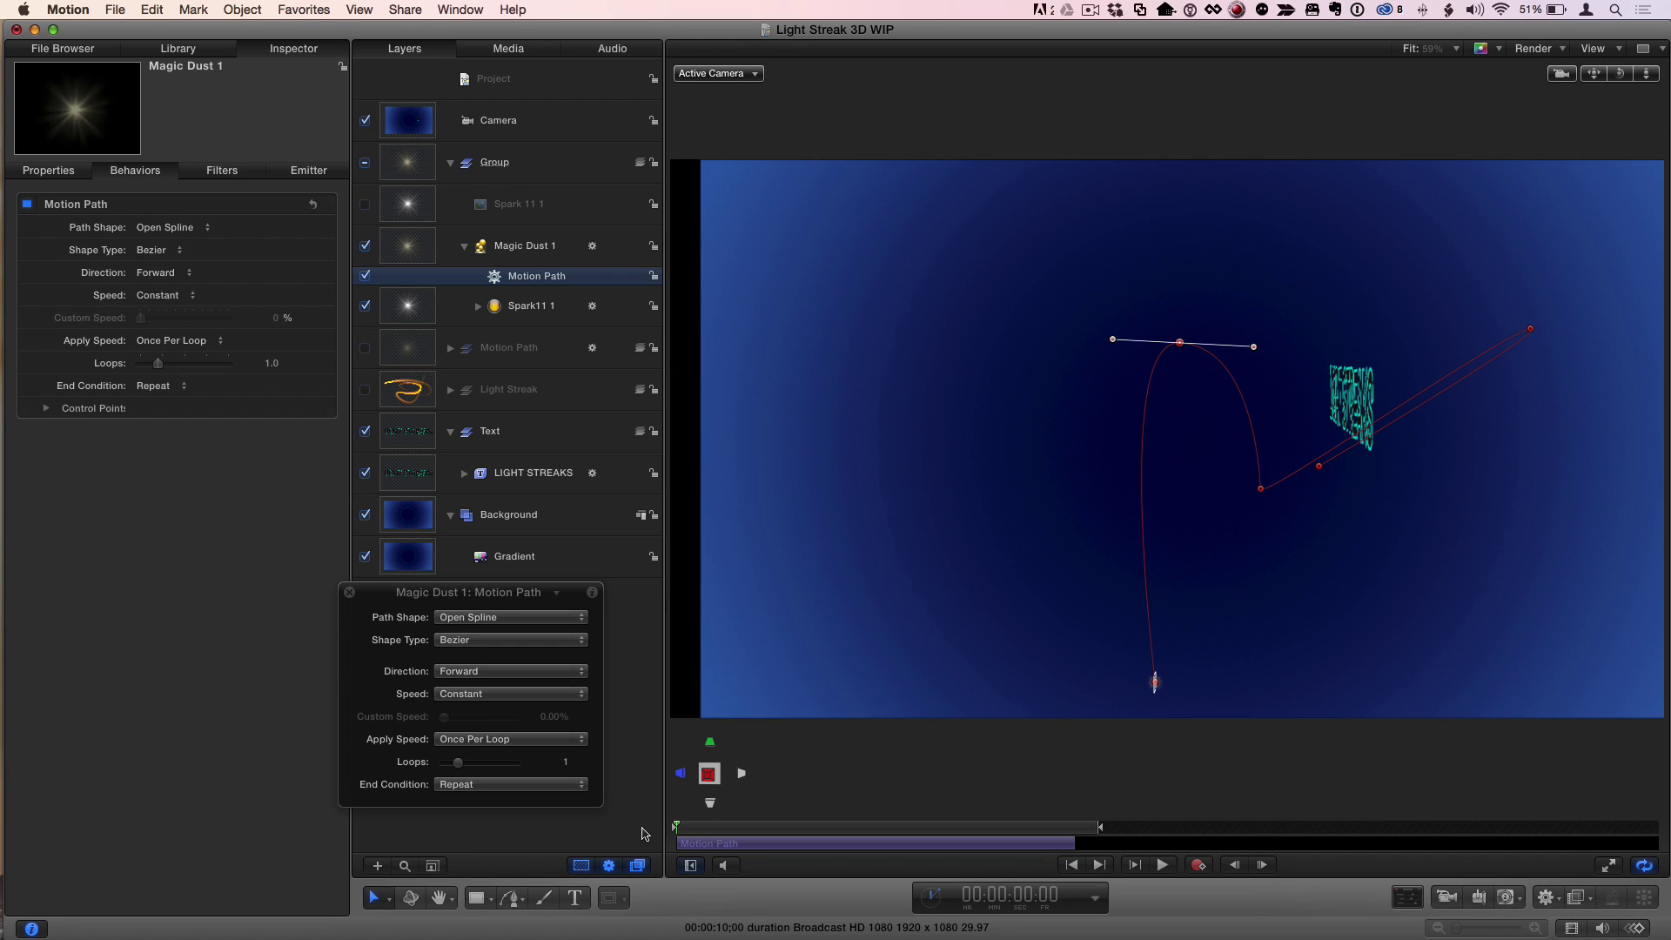
{"action": "double_click", "coordinate": [1622, 72]}
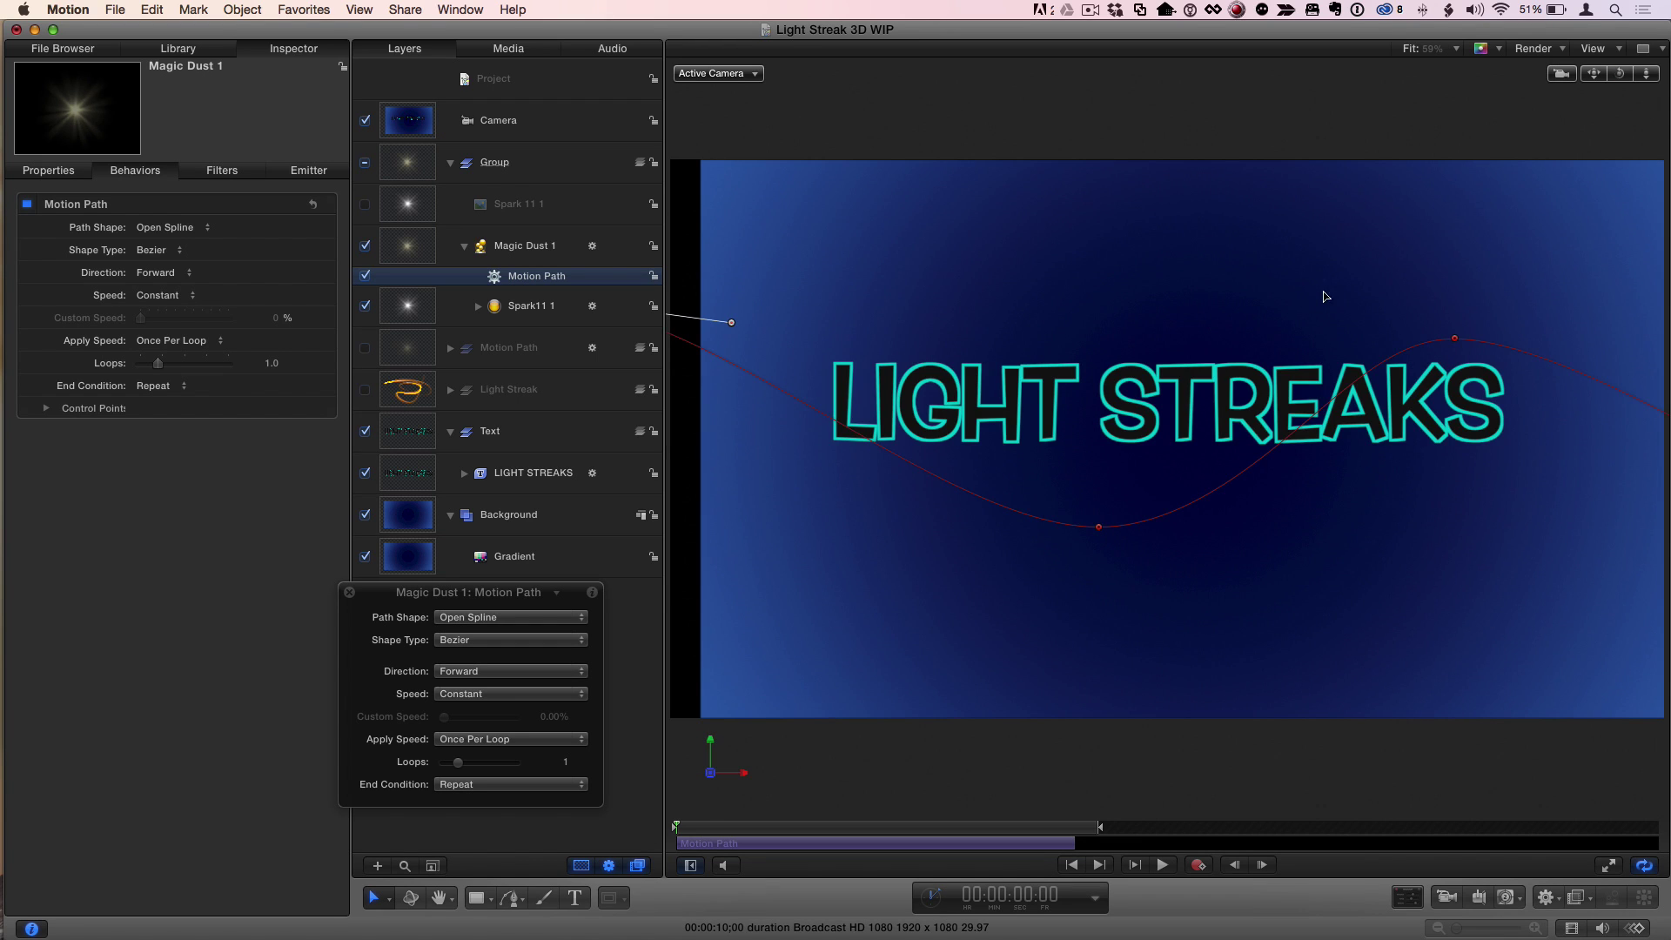
{"action": "left_click_drag", "start_coordinate": [756, 829], "coordinate": [1027, 830]}
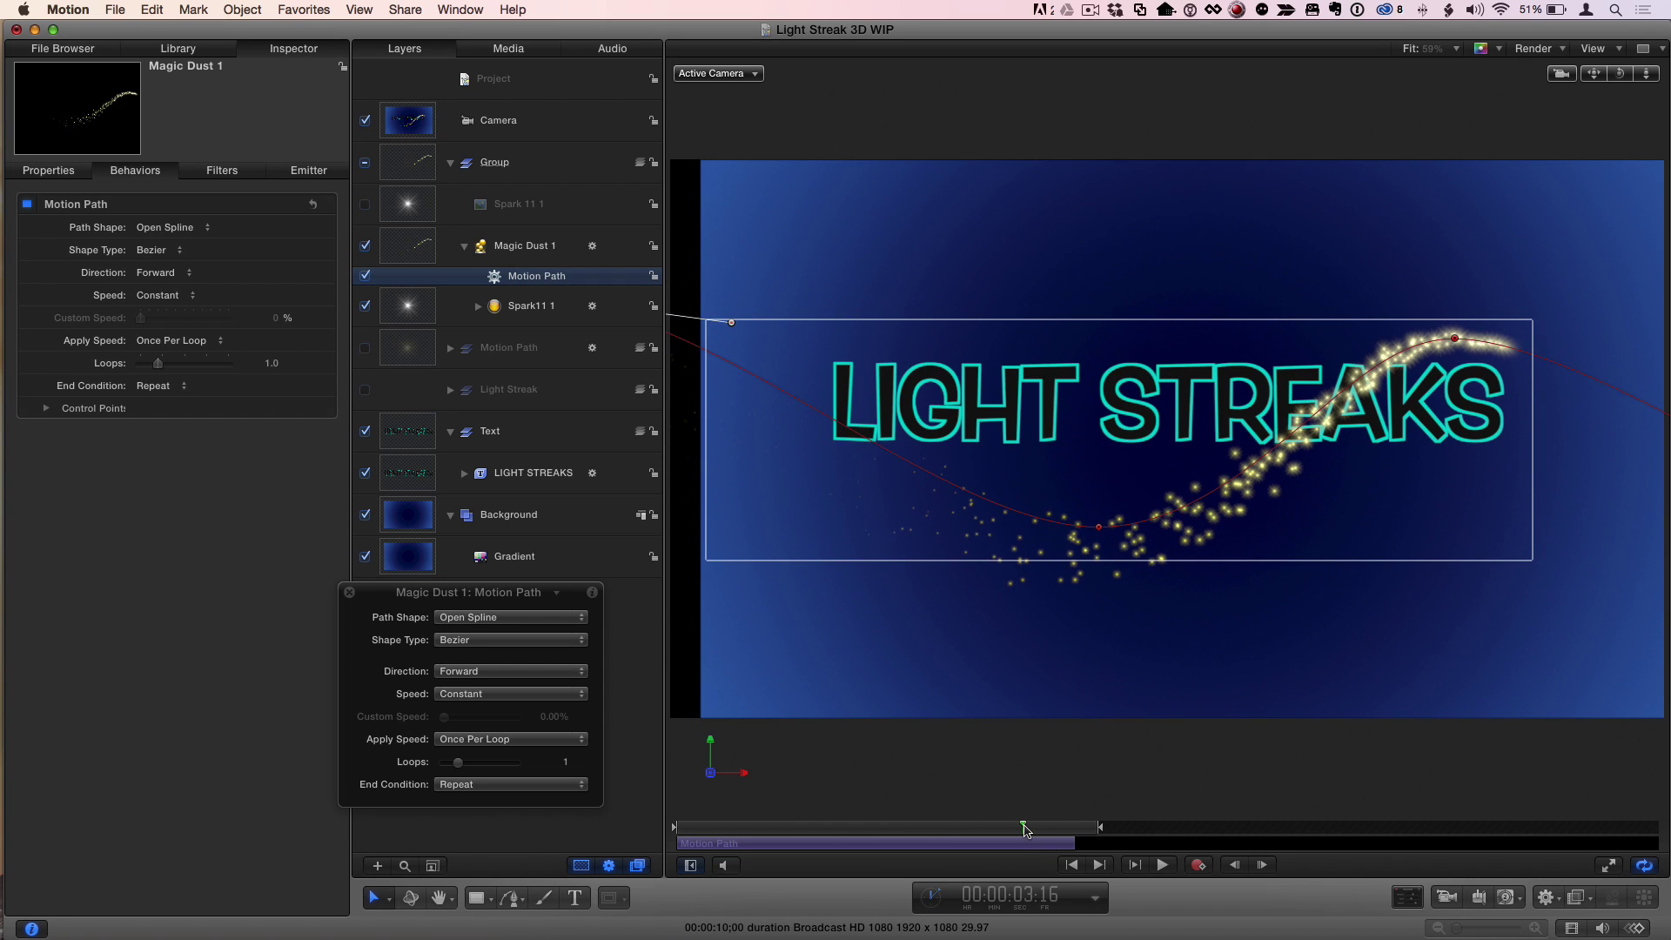